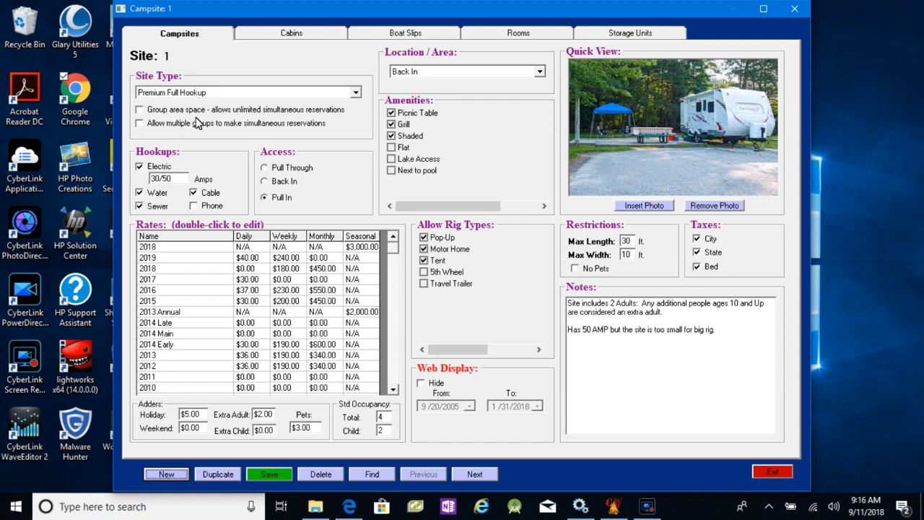
- Review the site types available for campsite 1 and the cabin types available for Cabin 1
click(210, 94)
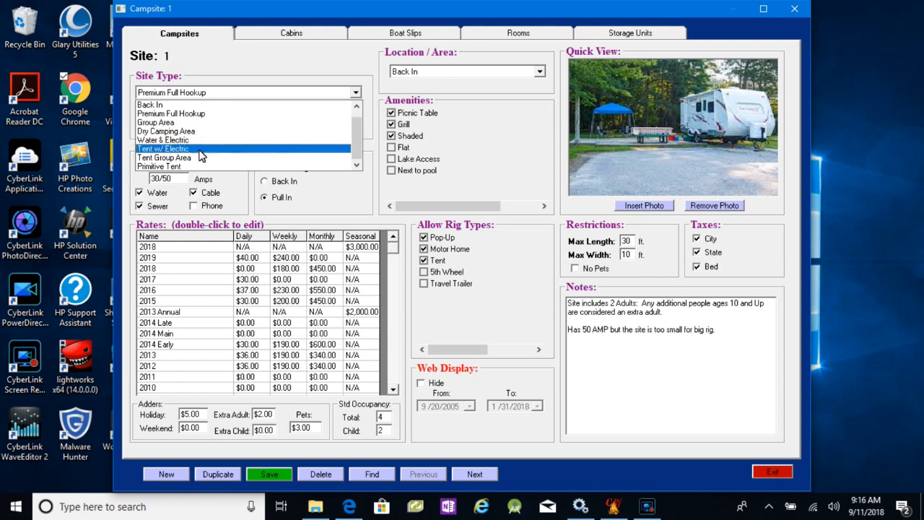
click(223, 65)
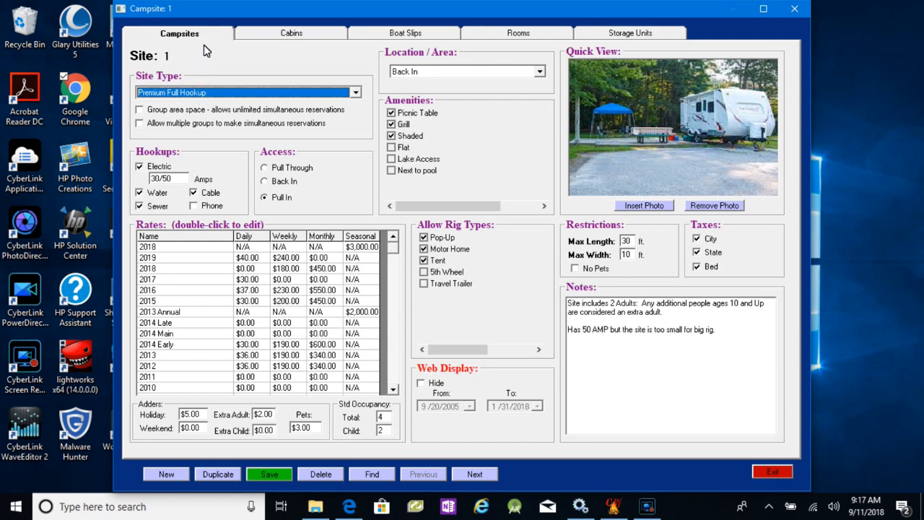
click(276, 34)
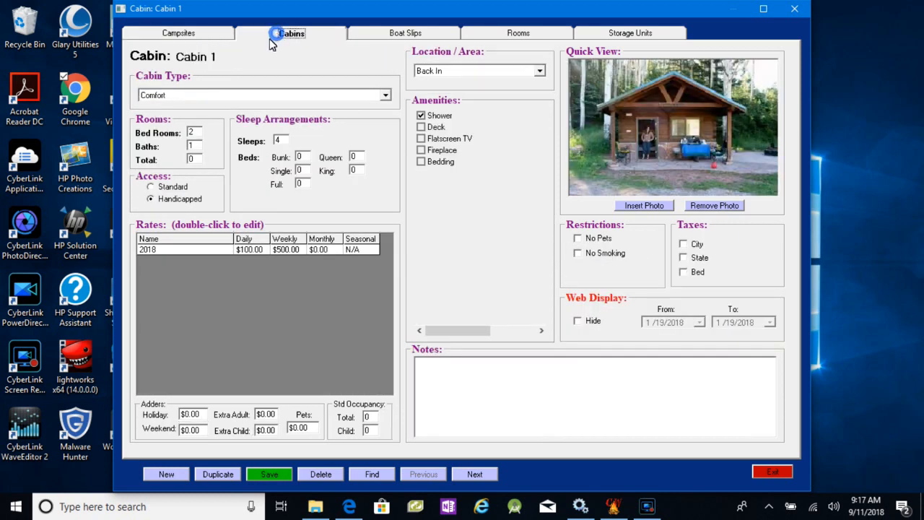
click(182, 98)
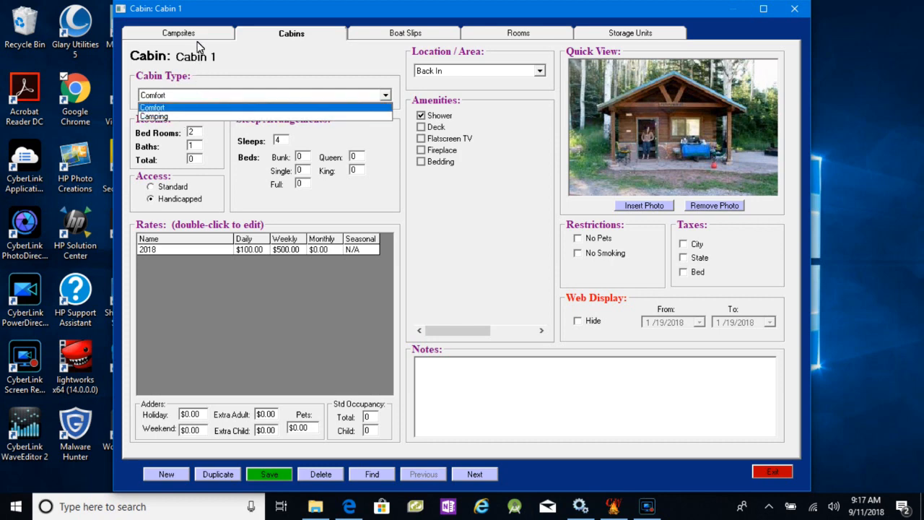
click(396, 34)
- Look through the boat slip, room and storage unit records, and return to the campsite records
click(396, 34)
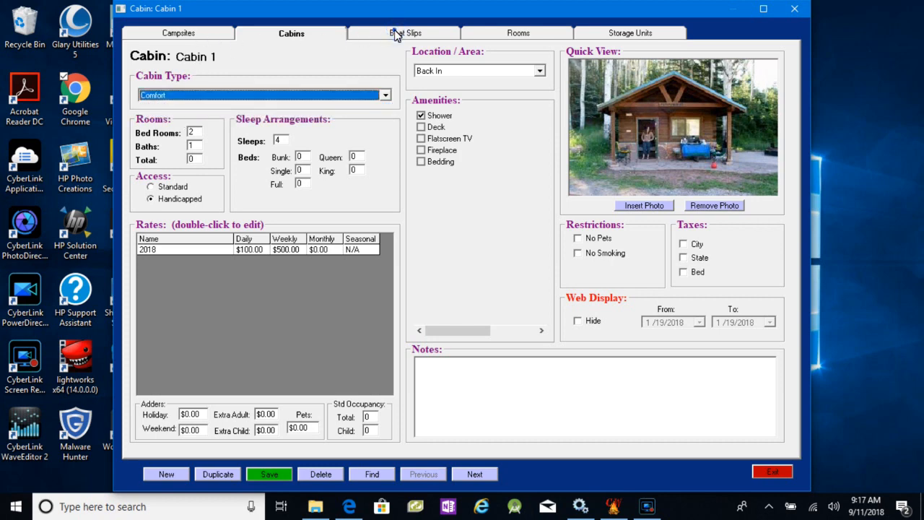
click(518, 37)
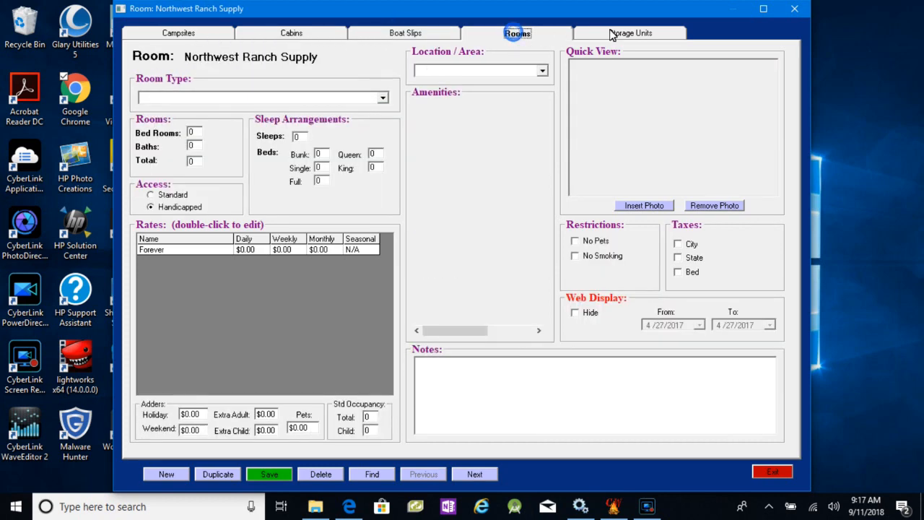
click(612, 34)
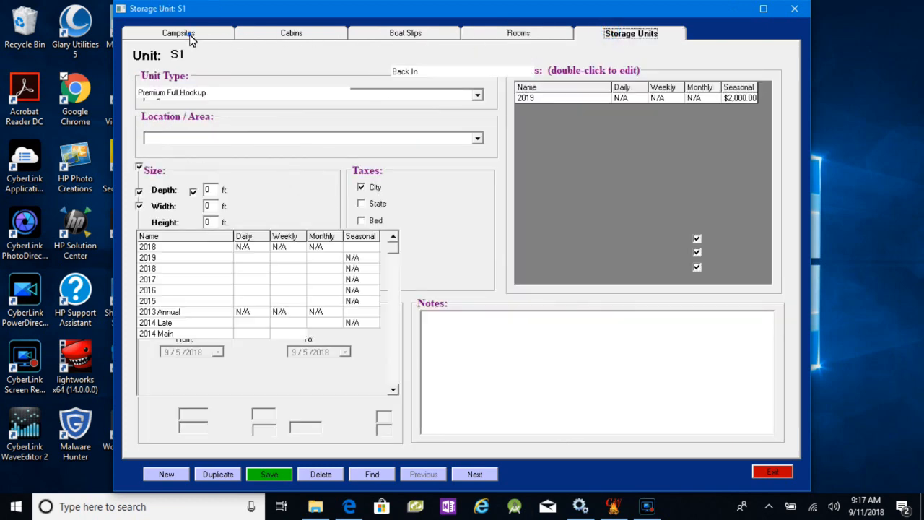
click(191, 36)
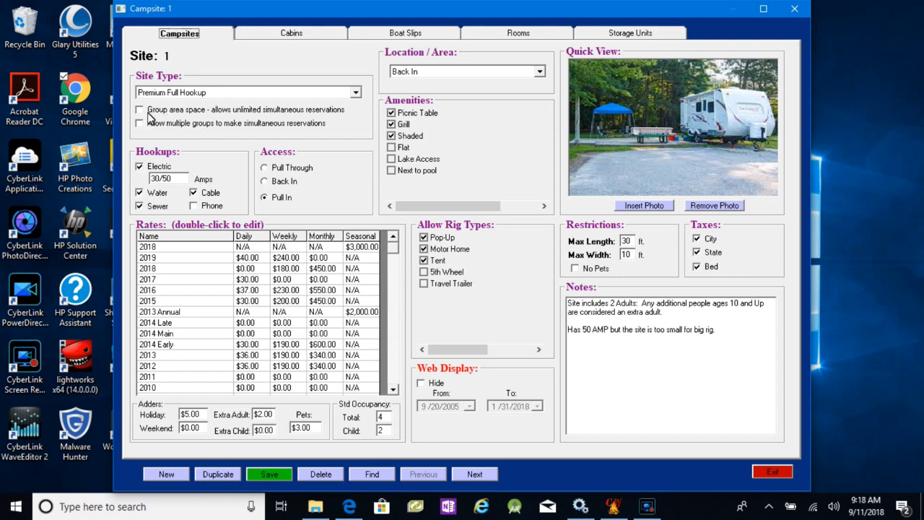
- Try the option allowing multiple groups to make simultaneous reservations on campsite 1, and clear it again
mouse_move(142, 117)
click(142, 124)
click(142, 124)
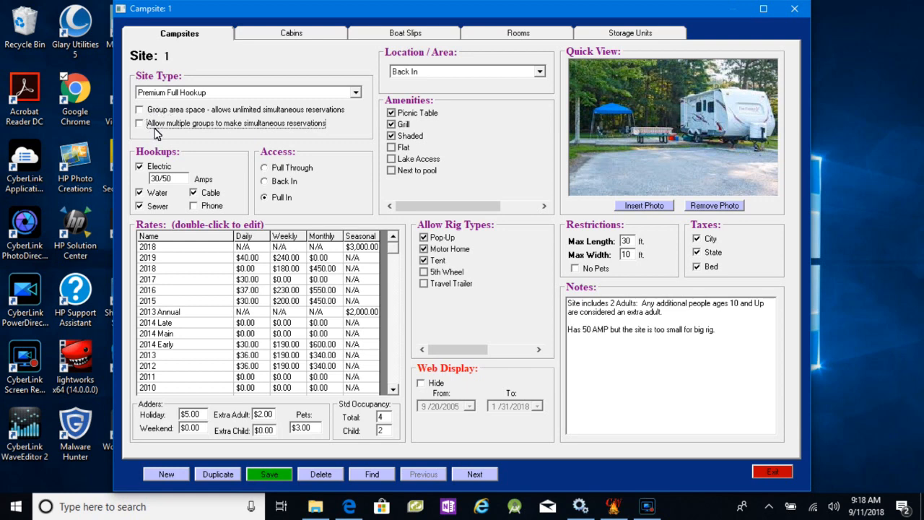
- Review the list of site types for campsite 1, keeping Premium Full Hookup
mouse_move(167, 116)
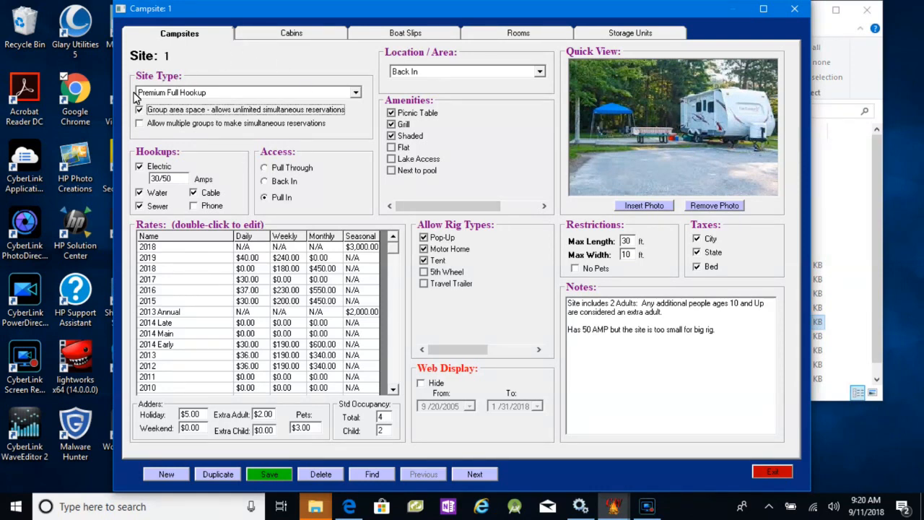
mouse_move(186, 108)
click(189, 97)
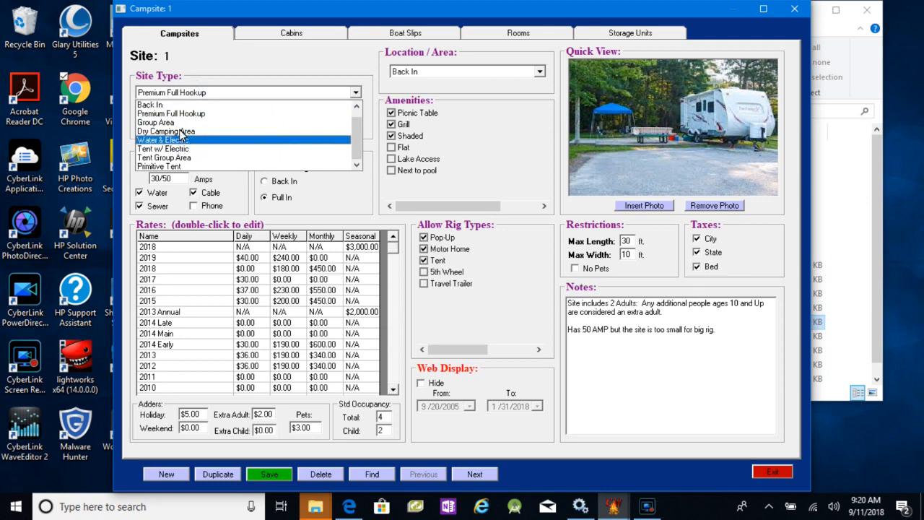
click(202, 92)
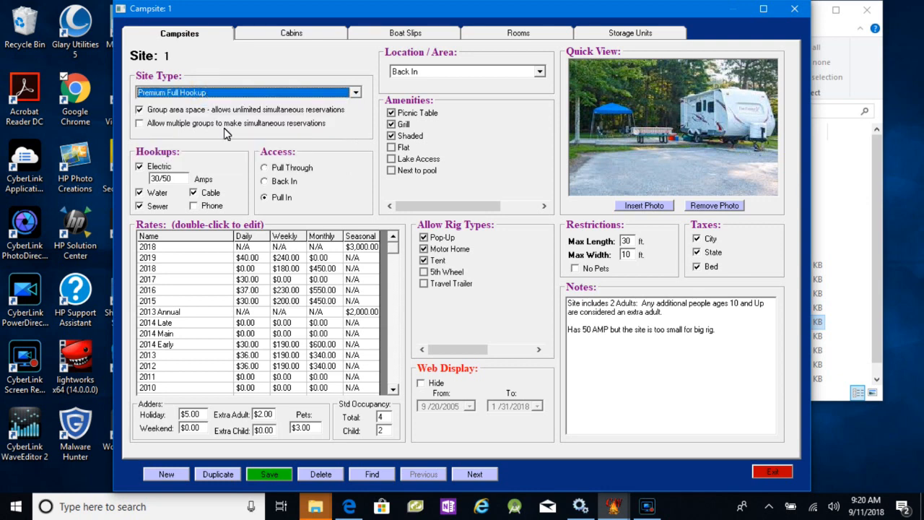
- Browse forward through the campsite records past site 8 to compare their site types and settings
click(480, 473)
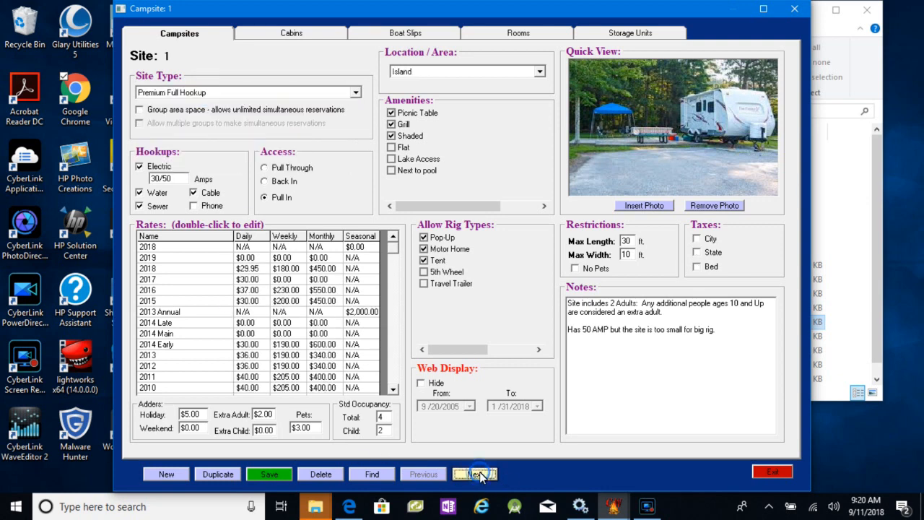
click(479, 473)
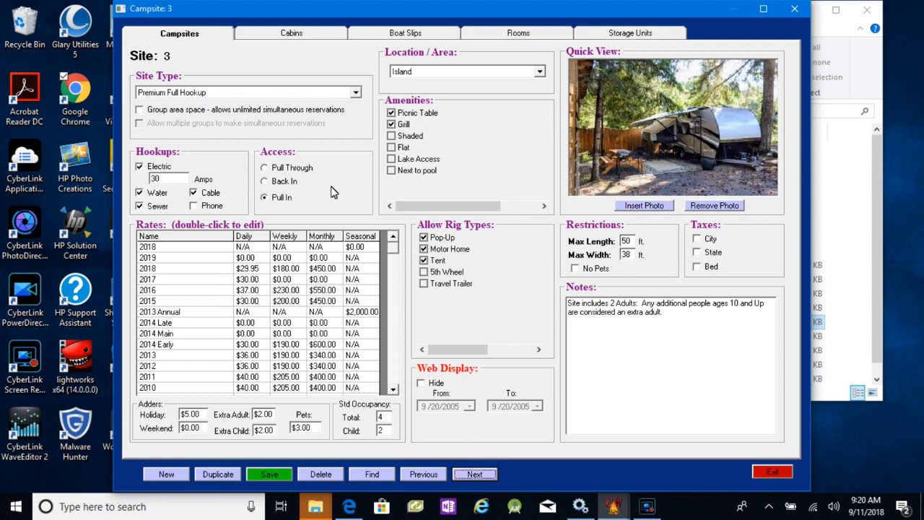
click(469, 474)
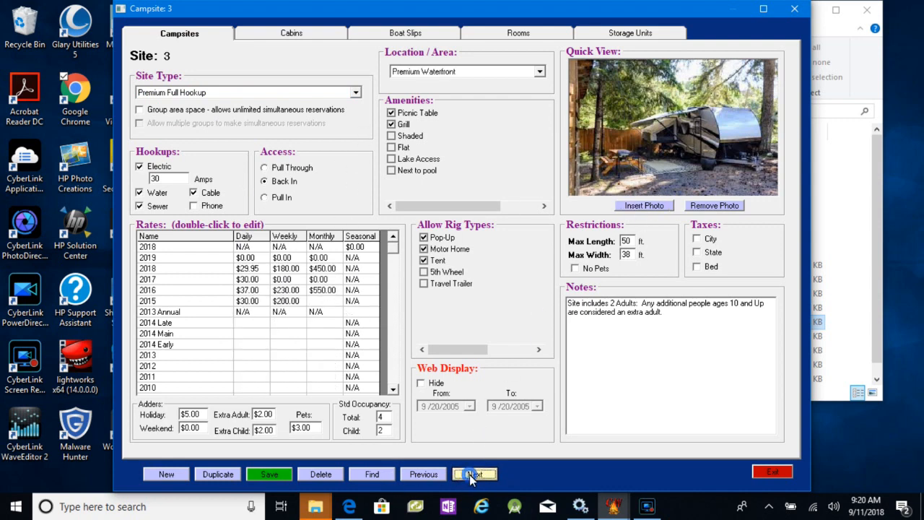
click(470, 475)
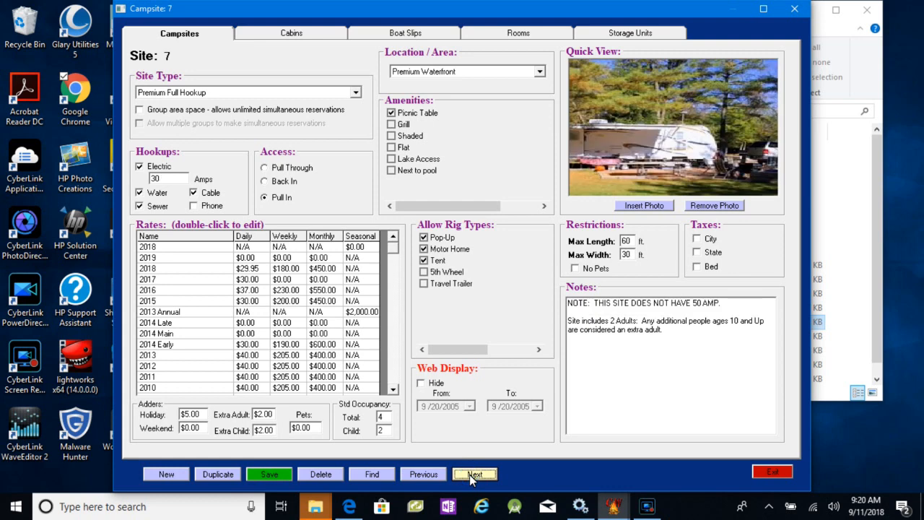
click(475, 475)
click(475, 474)
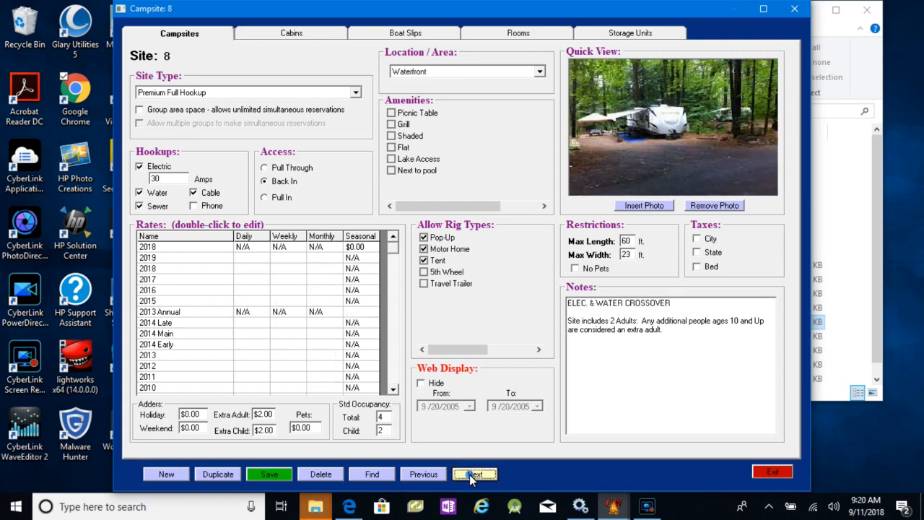
click(469, 475)
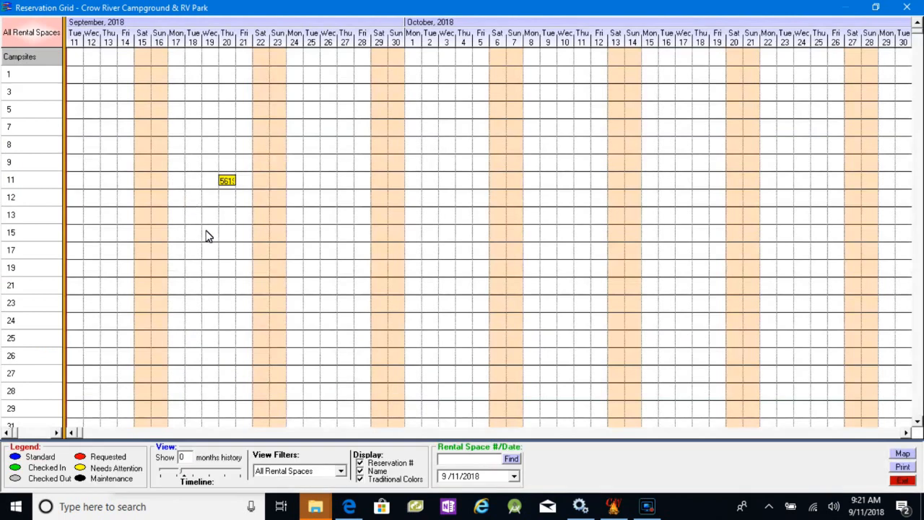
- Filter the reservation grid by Group Area campsites and by Primitive Tent campsites
click(342, 473)
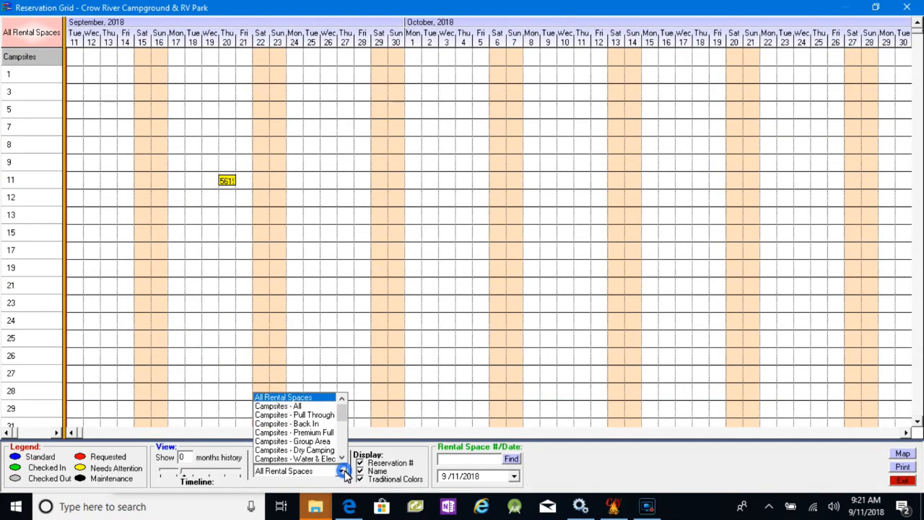
click(319, 441)
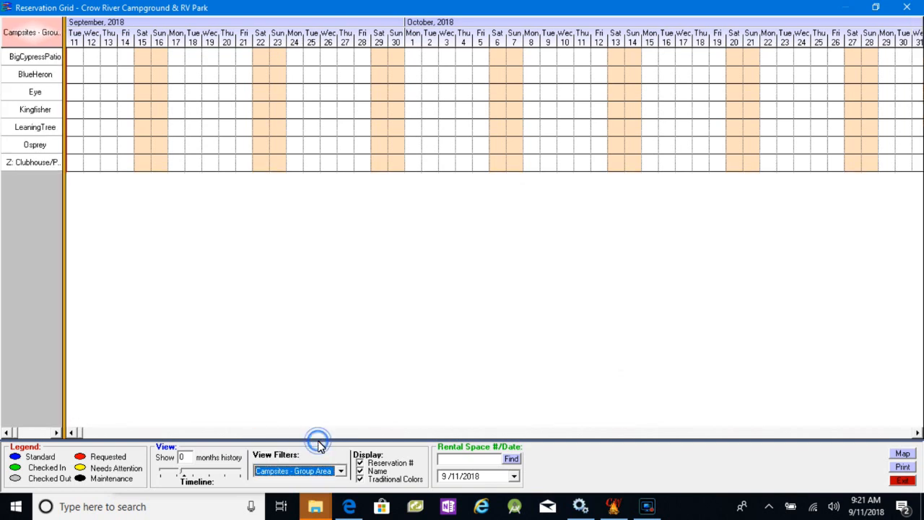
click(341, 472)
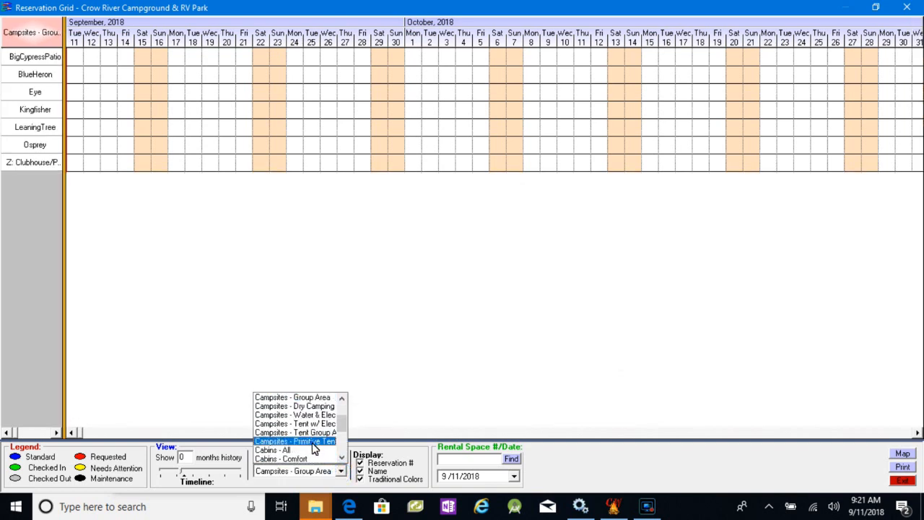
click(314, 442)
- Filter the reservation grid by Premium Full Hookup campsites and close the grid
click(341, 472)
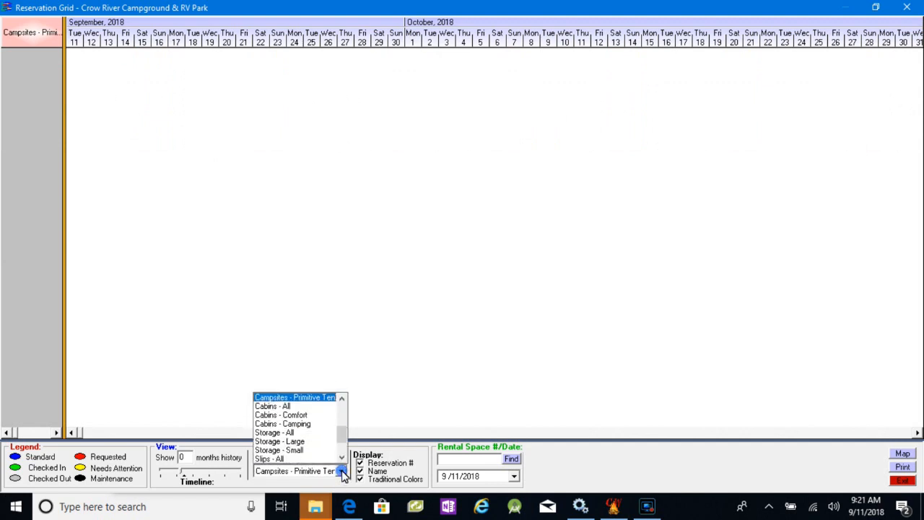
click(343, 410)
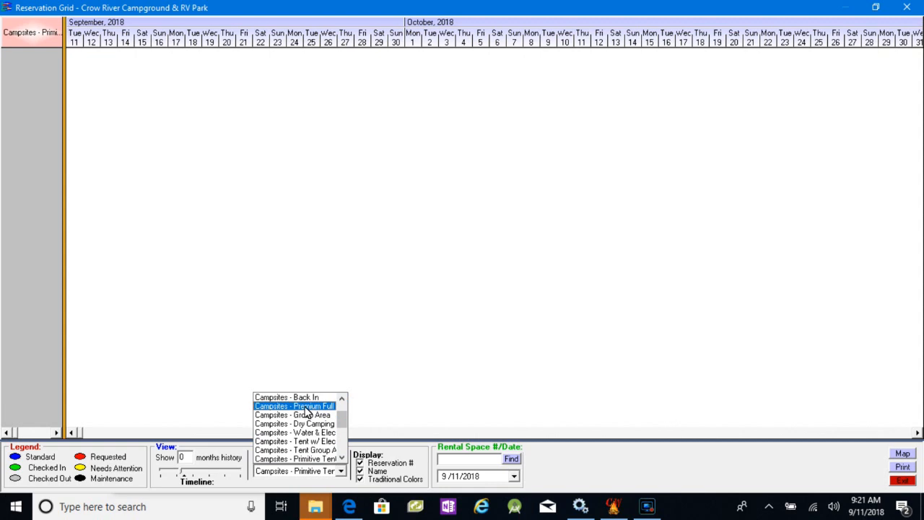
click(307, 407)
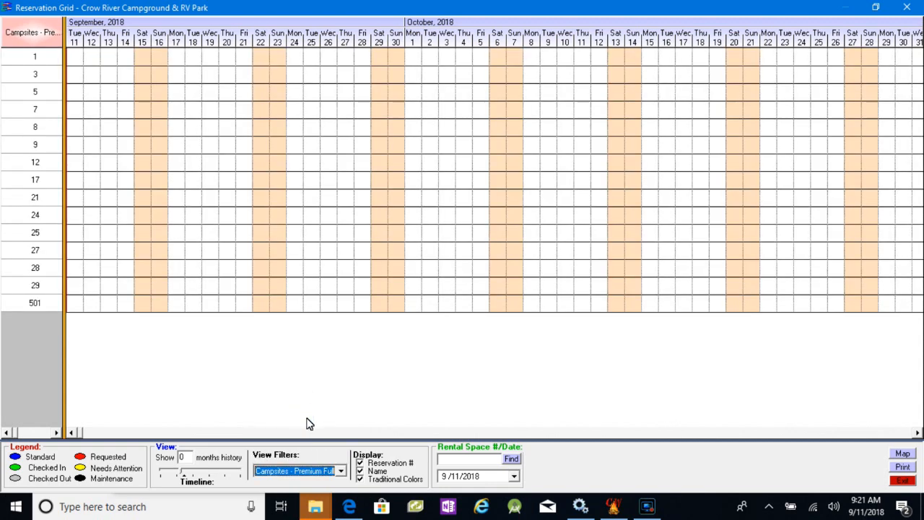
click(340, 471)
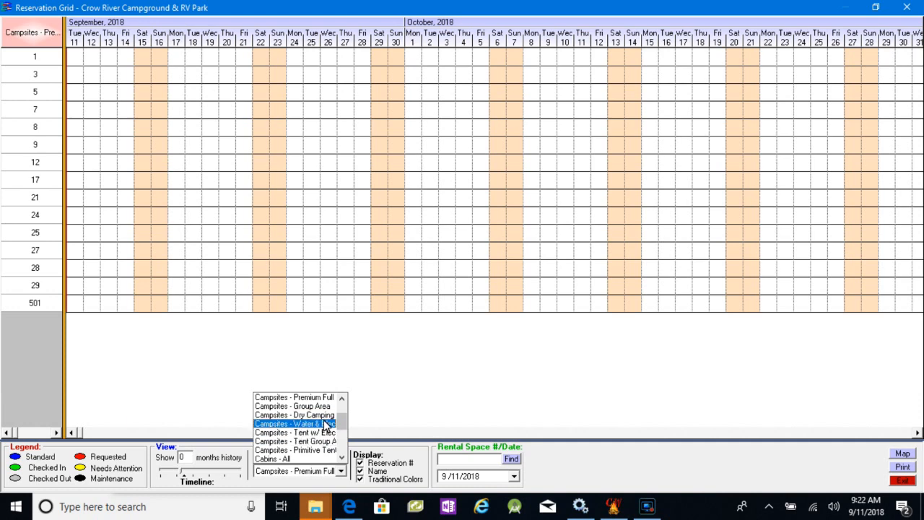
click(904, 482)
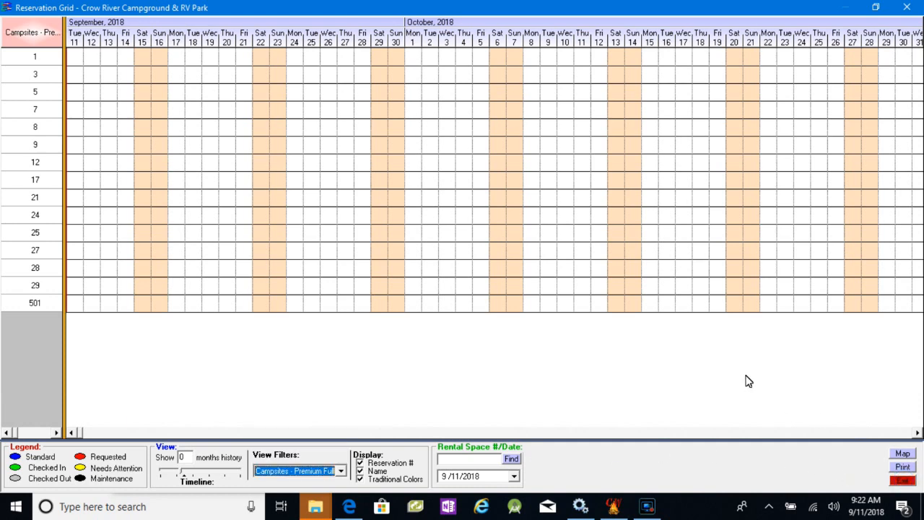
click(904, 482)
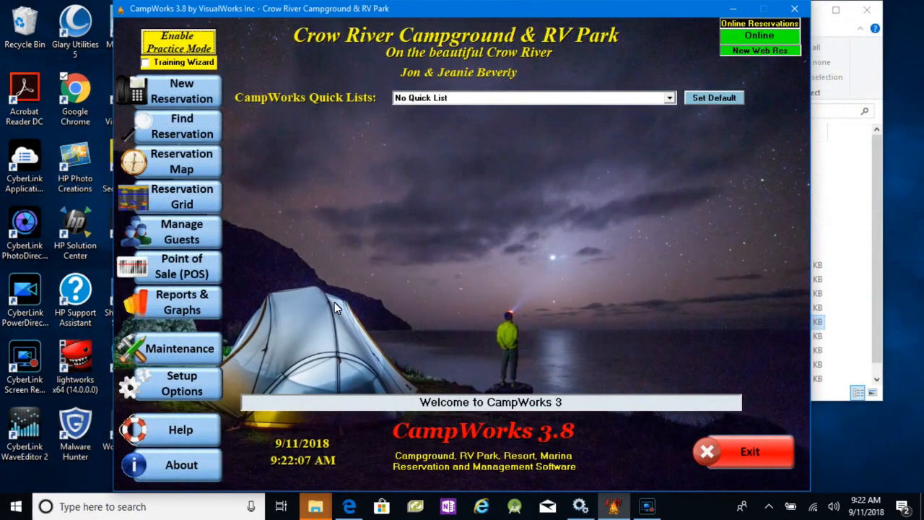
- Open the Change Rates setup and set its criteria to Premium Full Hookup campsites, any hookup configuration and rate period 2018
mouse_move(186, 383)
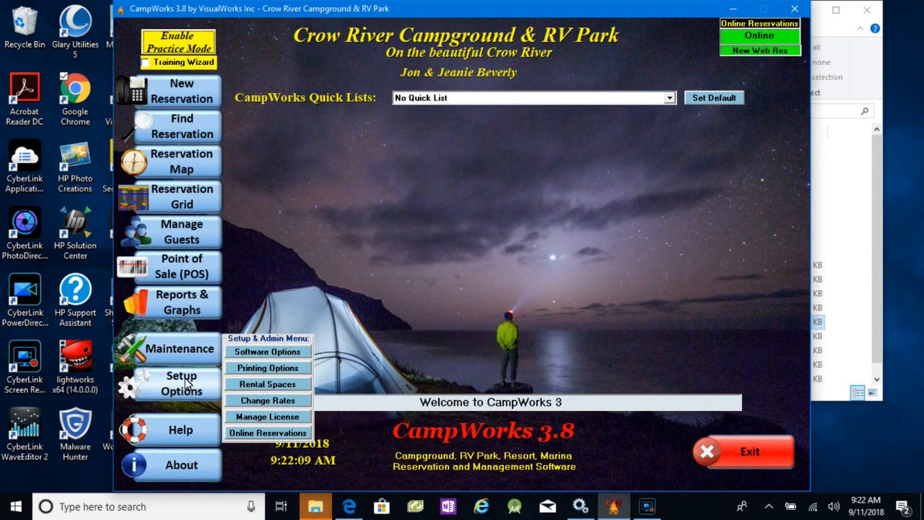
click(278, 402)
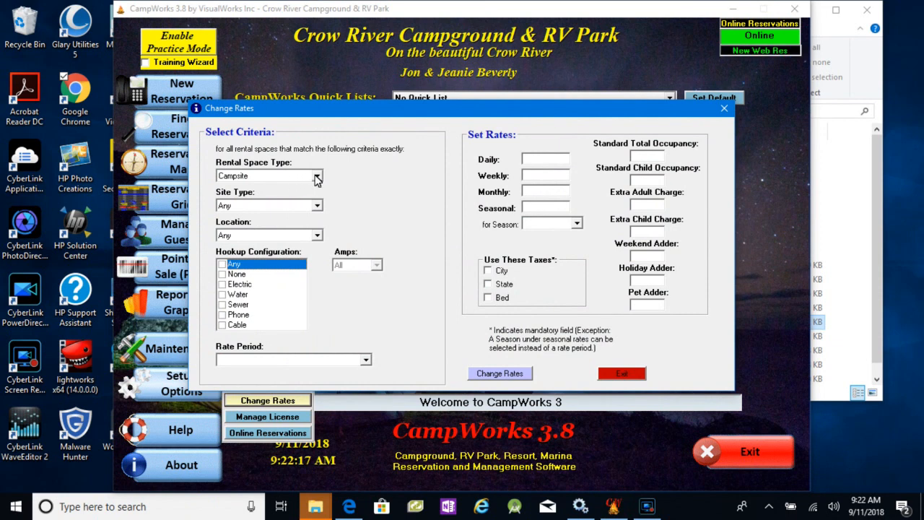
click(317, 206)
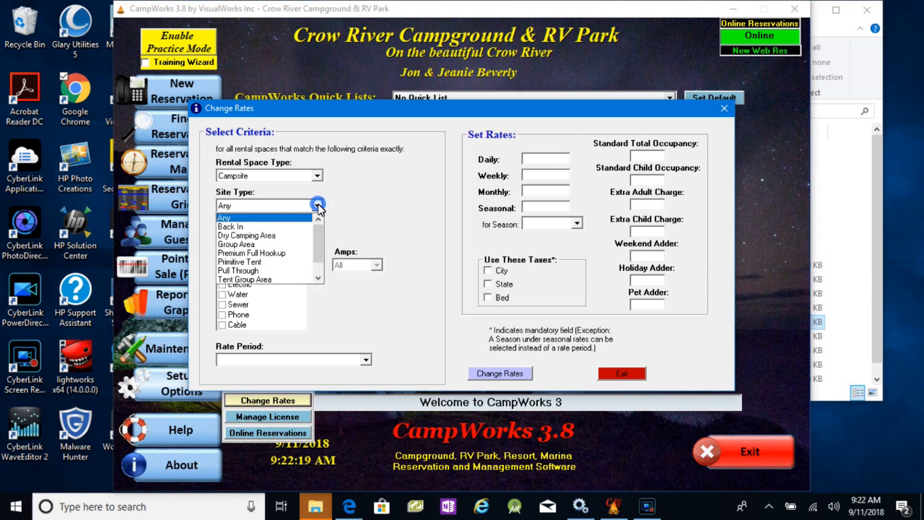
click(277, 254)
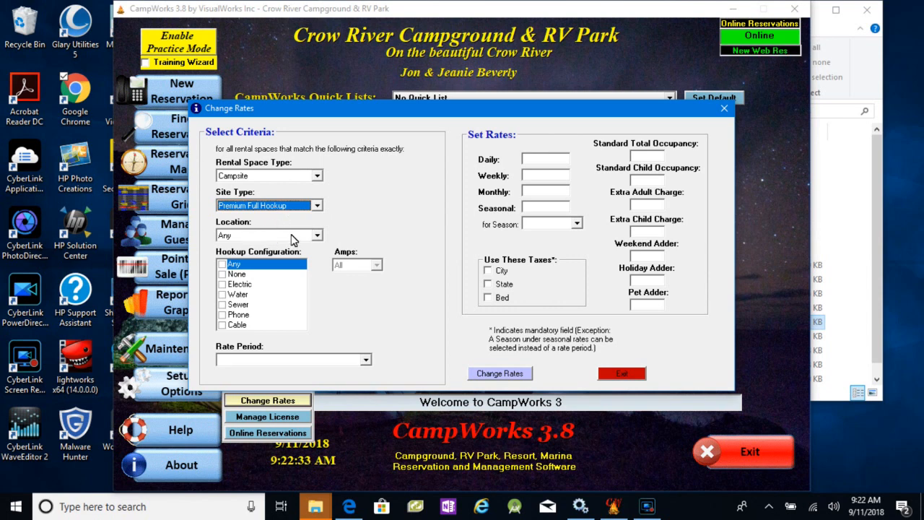
click(222, 265)
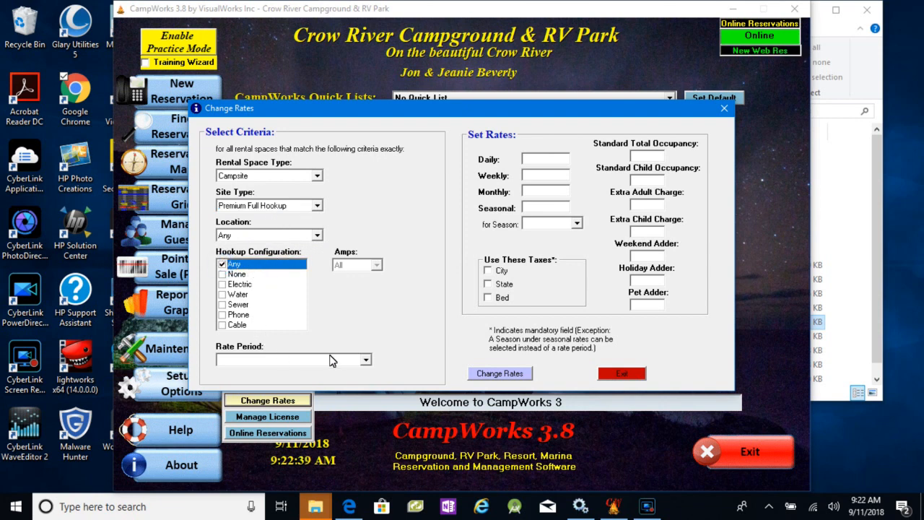
click(367, 359)
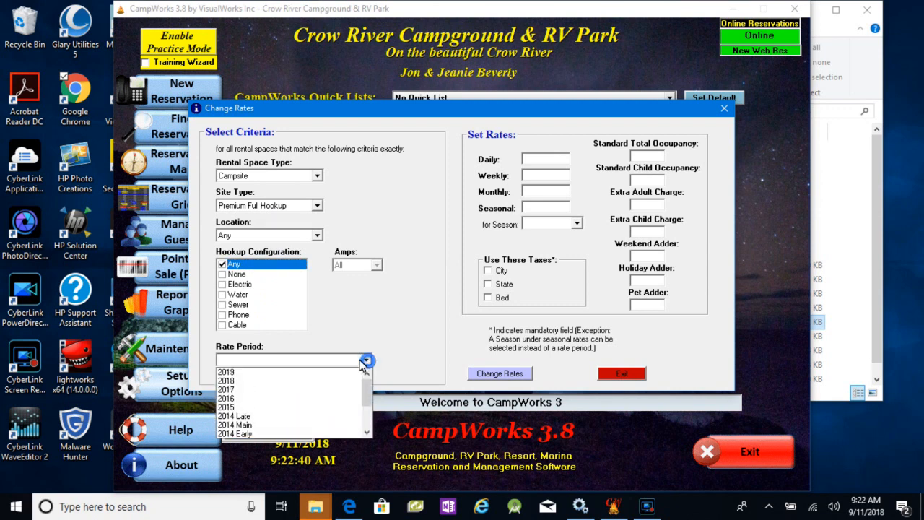
click(250, 383)
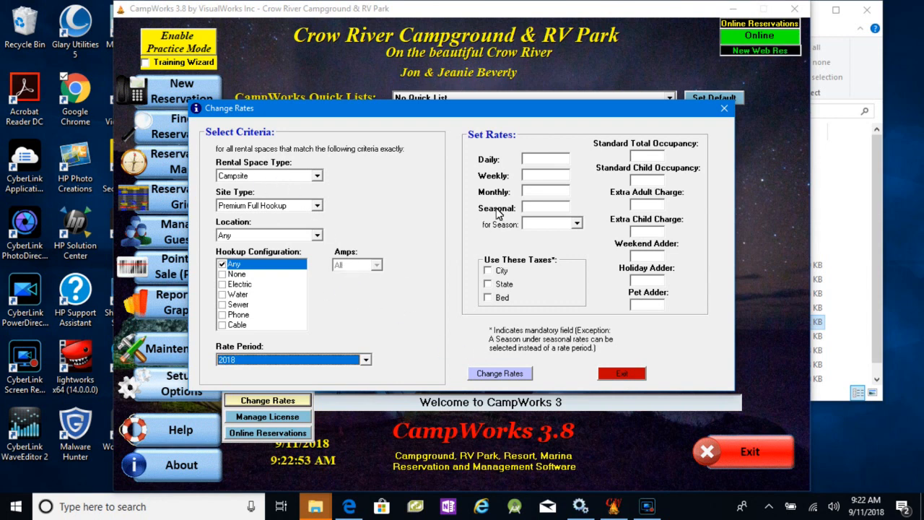
- Set the daily rate to 29.95 and include the City and State taxes for the matching campsites
click(542, 163)
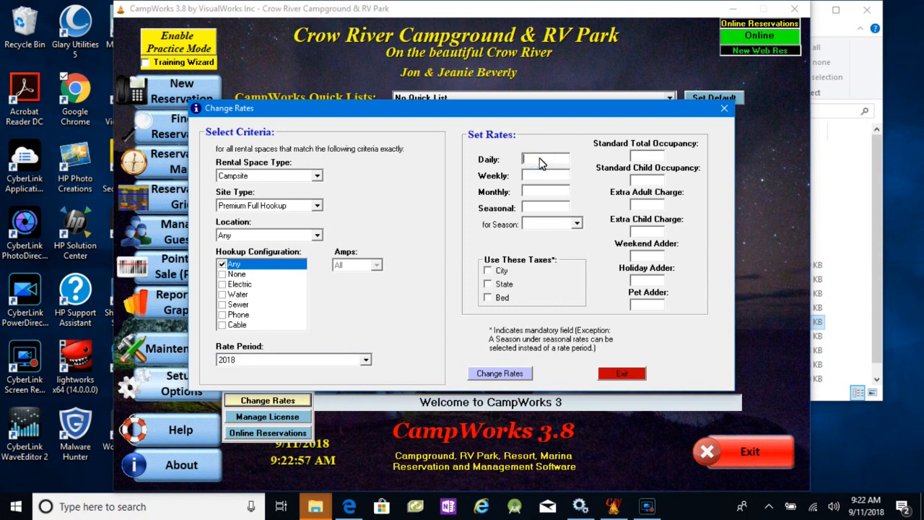
text(29.95)
click(488, 271)
click(488, 284)
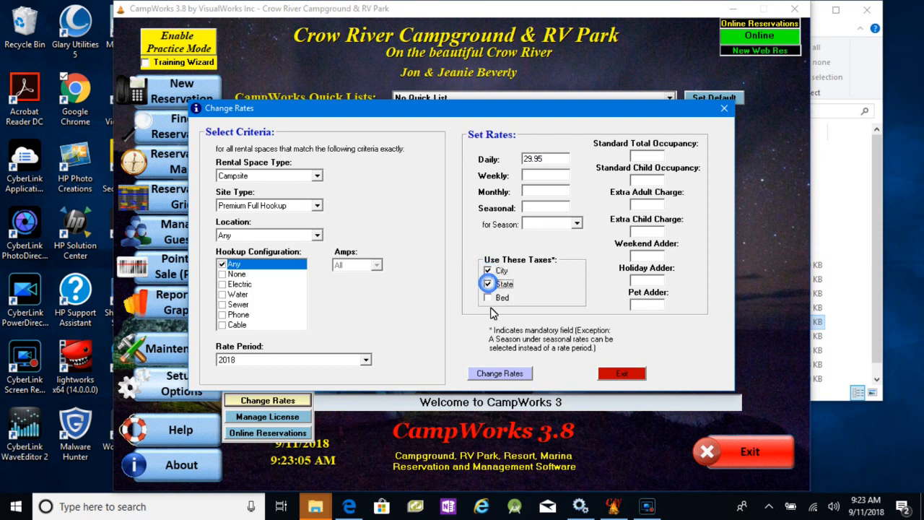
- Apply the rate change to the Premium Full Hookup campsites and close the Change Rates setup
click(504, 376)
click(508, 374)
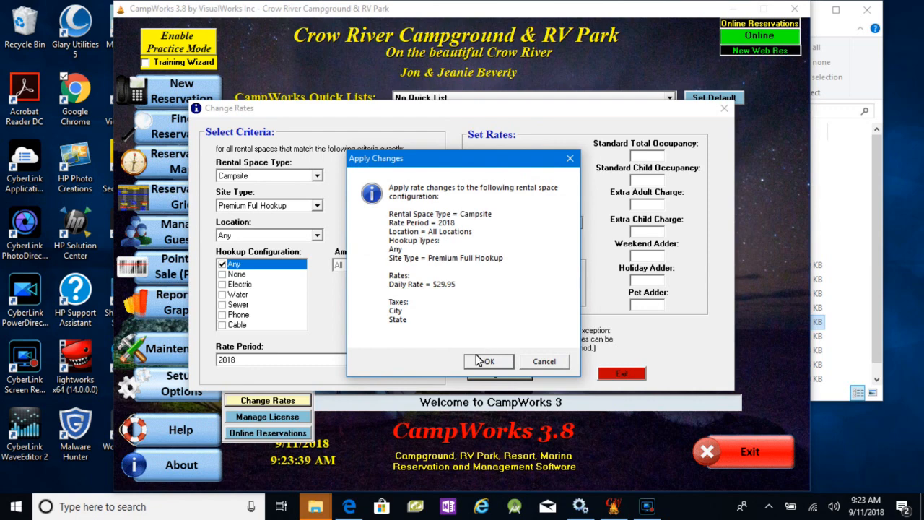
click(480, 361)
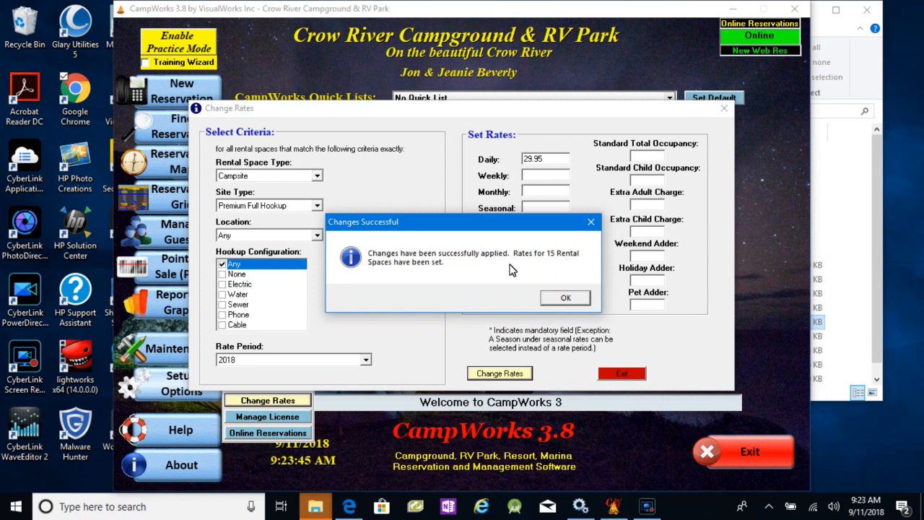
click(566, 299)
click(566, 299)
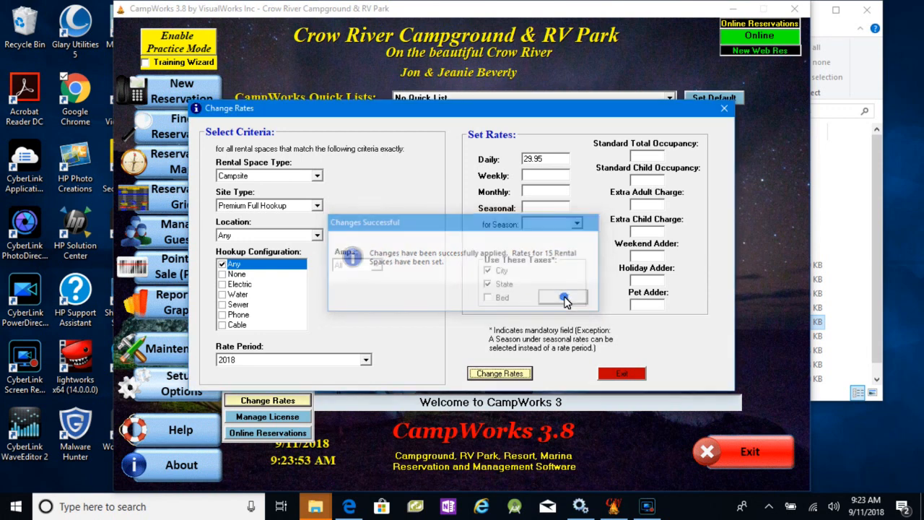
click(618, 373)
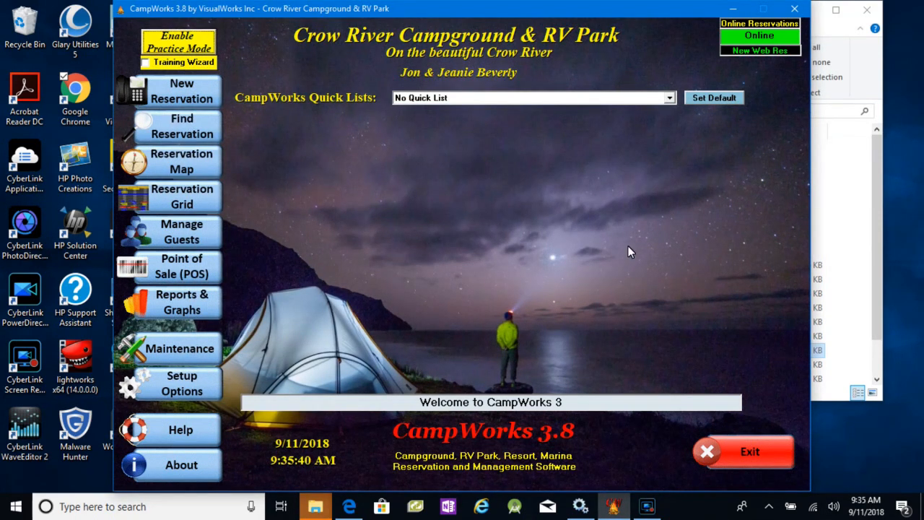
- Find available Primitive Tent campsites through a new-guest reservation, select space 39, and exit without creating the reservation
click(189, 98)
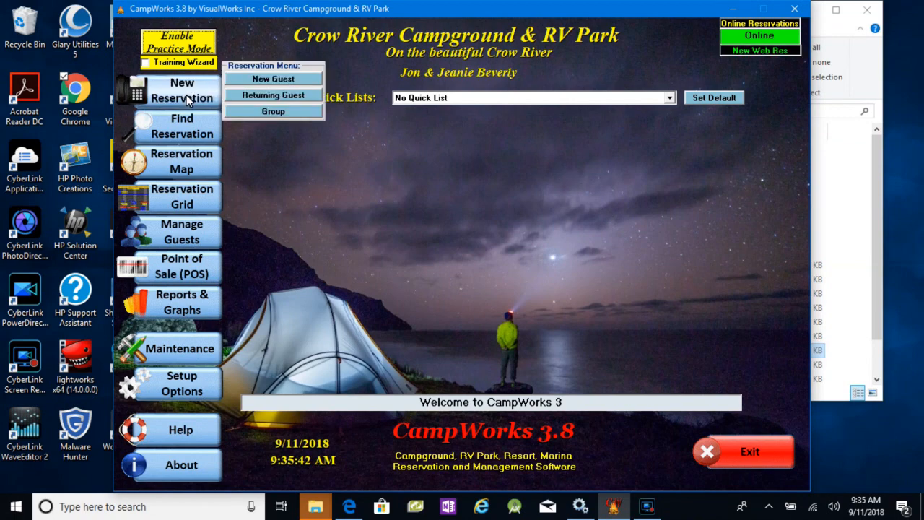
click(263, 81)
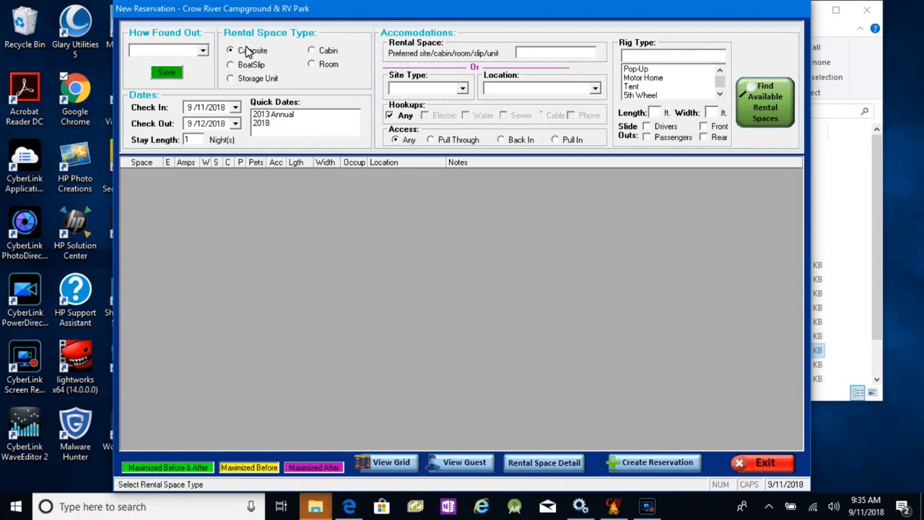
click(464, 91)
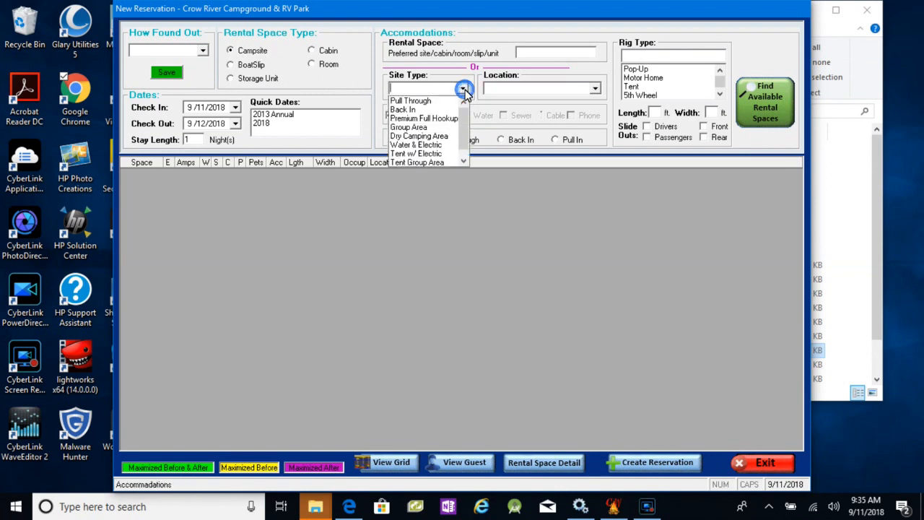
scroll(466, 141, down, 1)
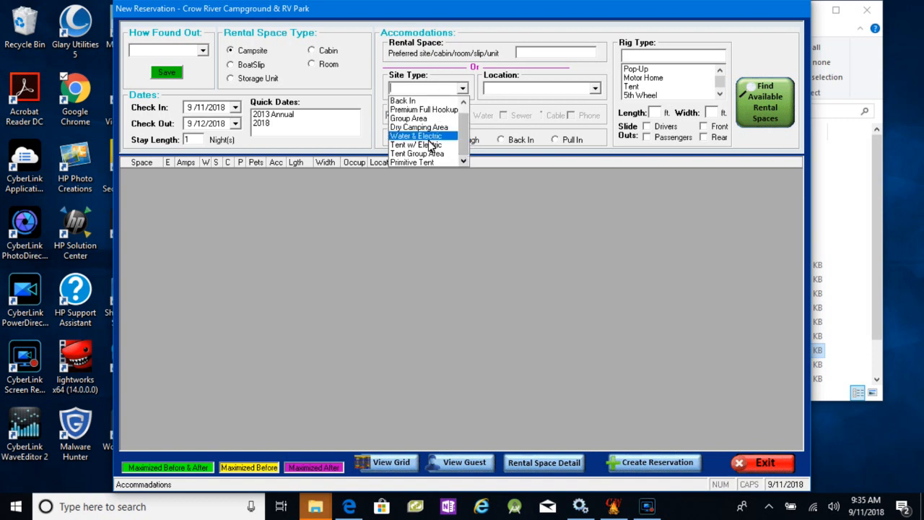
click(419, 163)
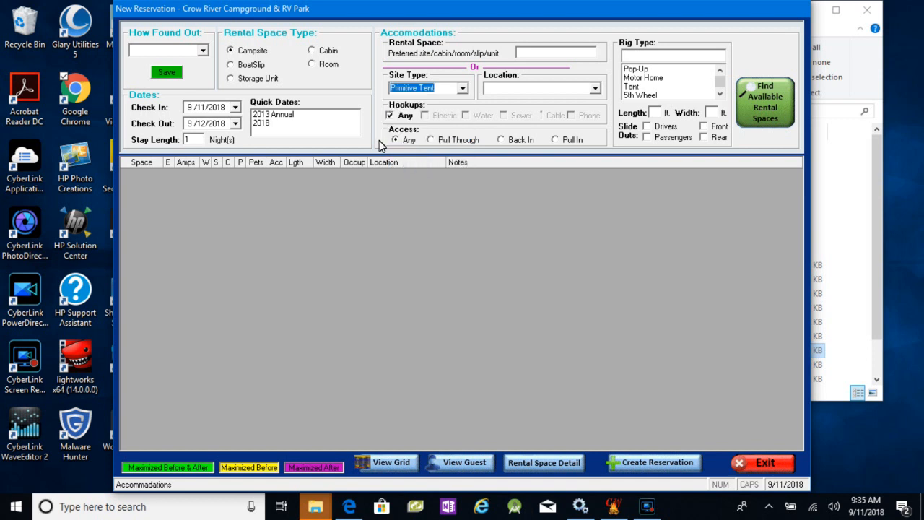
click(757, 103)
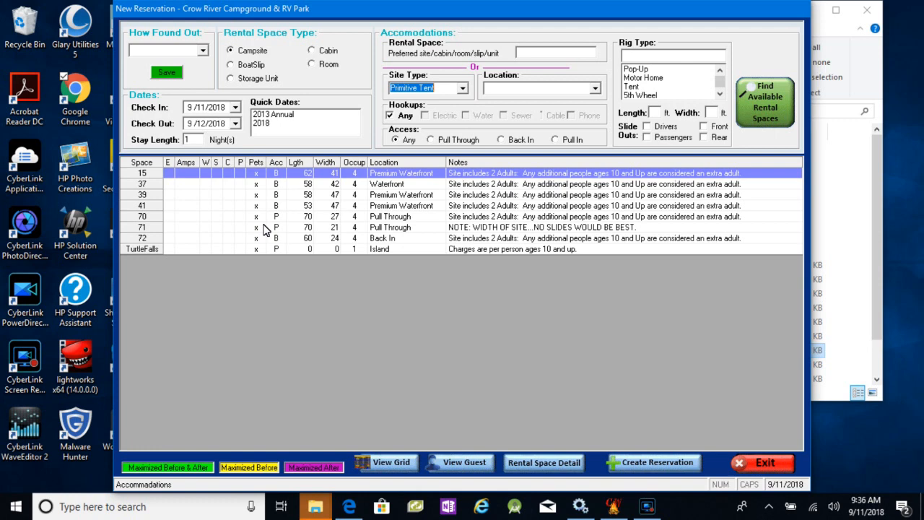
click(154, 200)
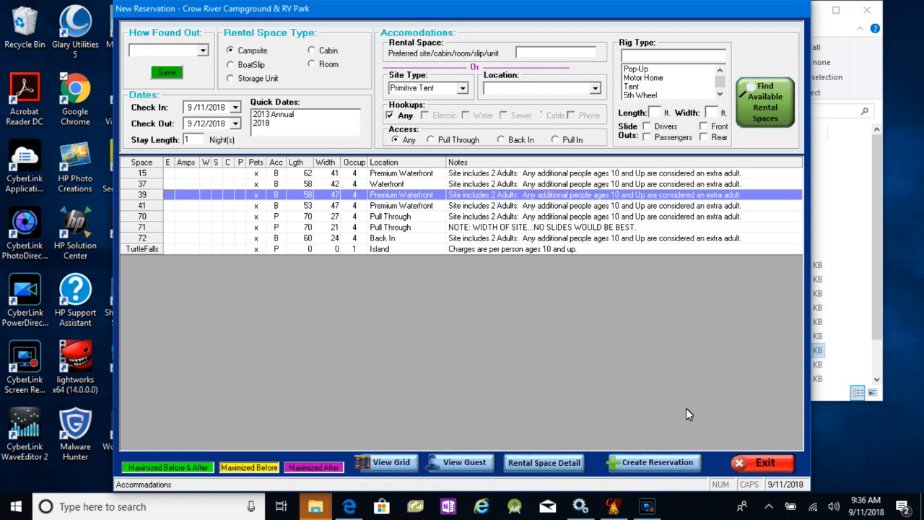
click(759, 463)
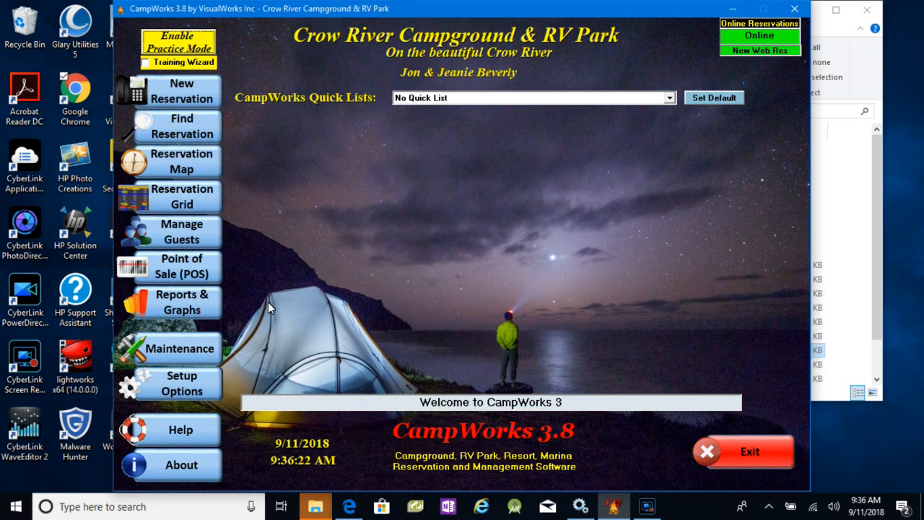
- Open the software options by entering the login password and show the Rental Types settings for campsites
click(179, 348)
click(180, 377)
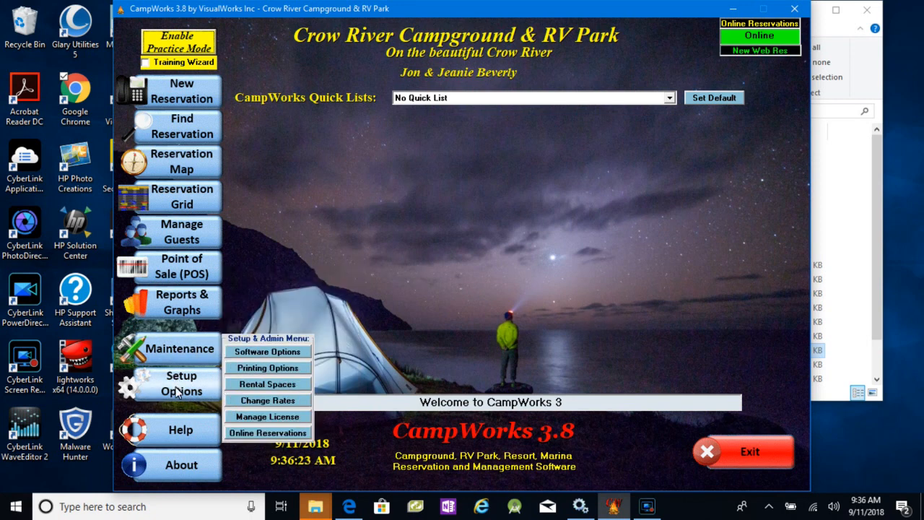
click(272, 354)
text(*)
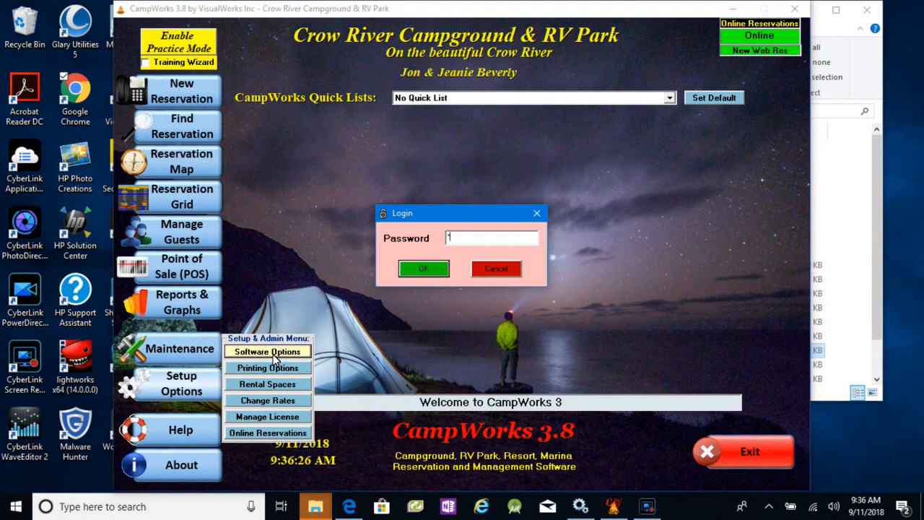
key(Return)
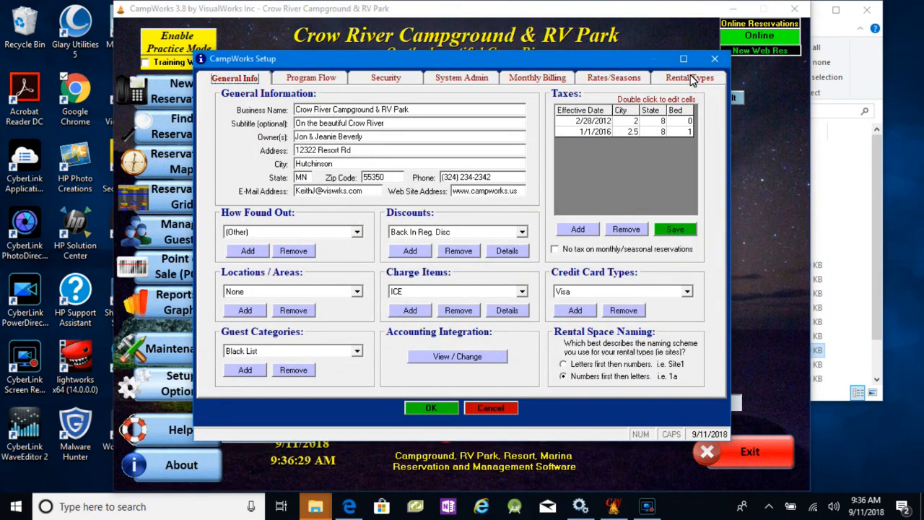
click(692, 79)
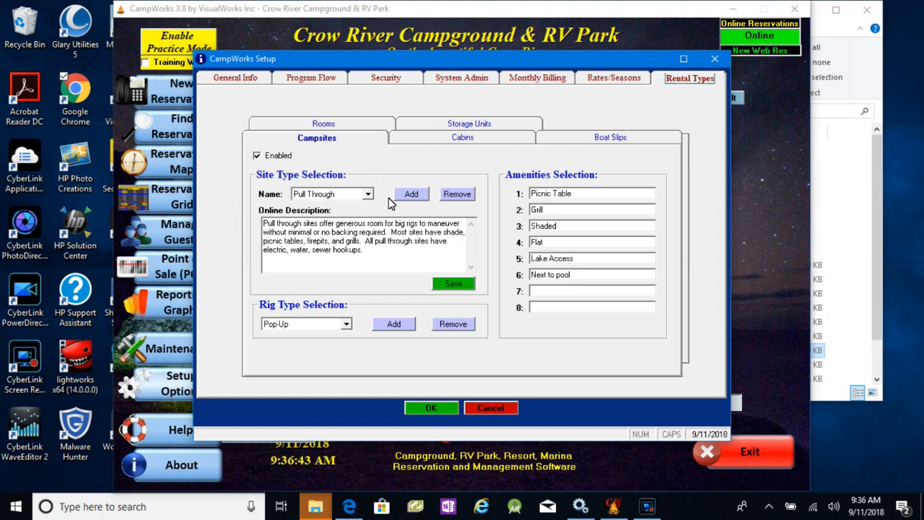
- Open and cancel the prompt for a new campsite type, and view the cabin types before returning to campsites
click(412, 194)
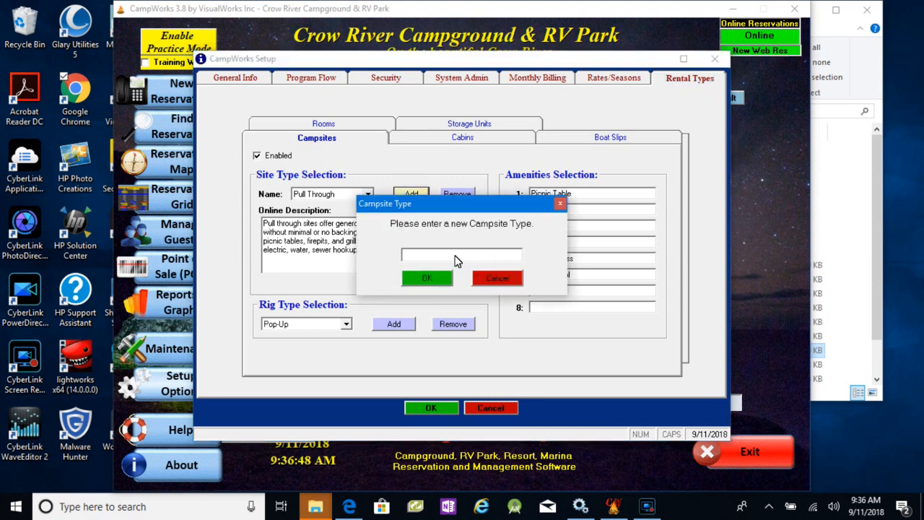
click(497, 279)
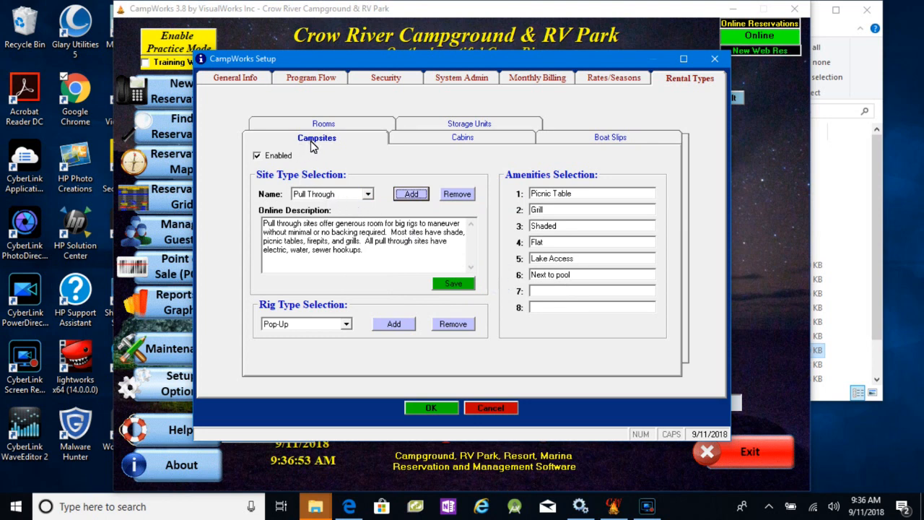
click(461, 144)
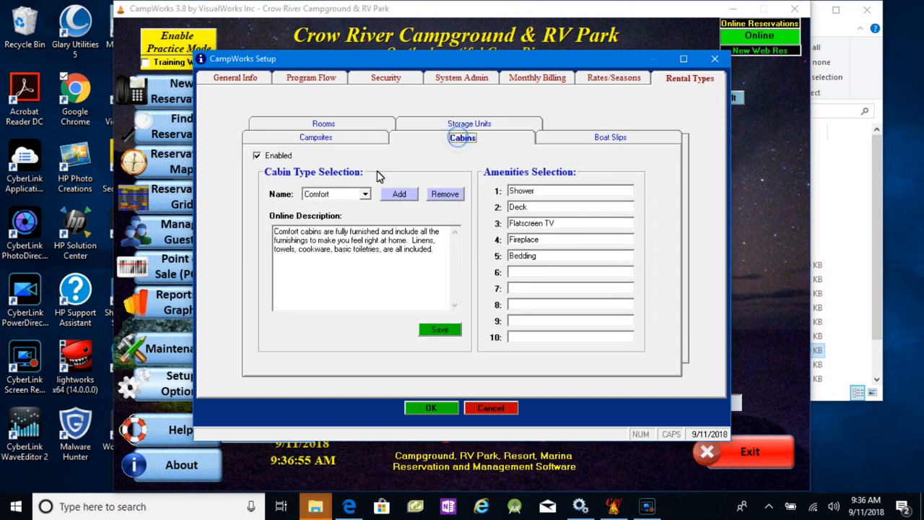
click(337, 138)
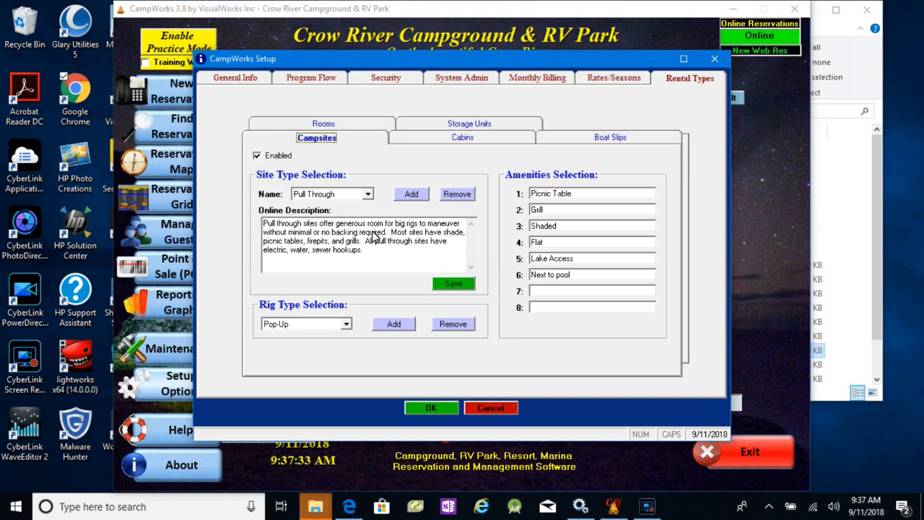
- Review the online description of the Premium Full Hookup site type and close the setup without saving
click(368, 194)
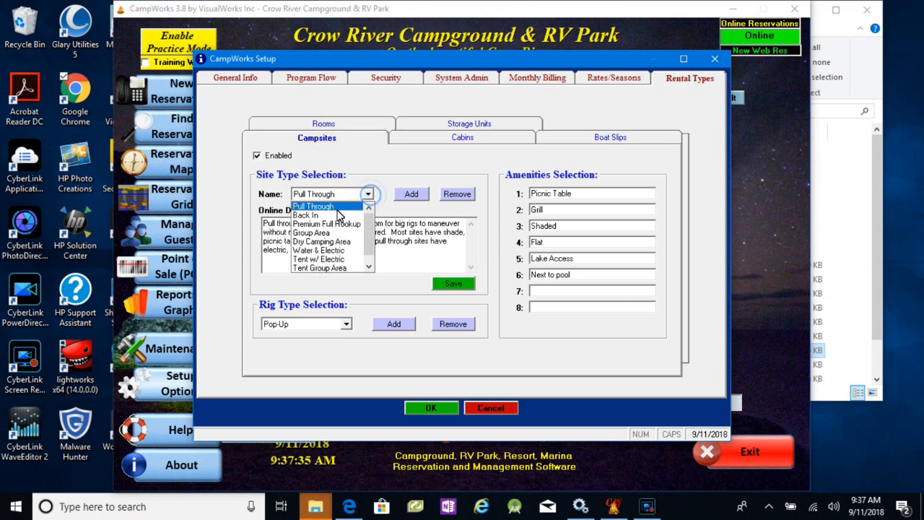
click(336, 225)
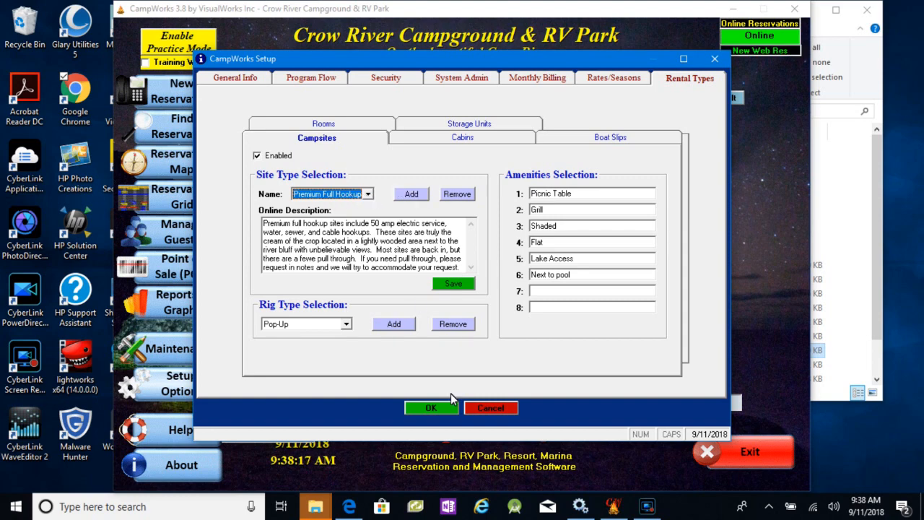
click(479, 409)
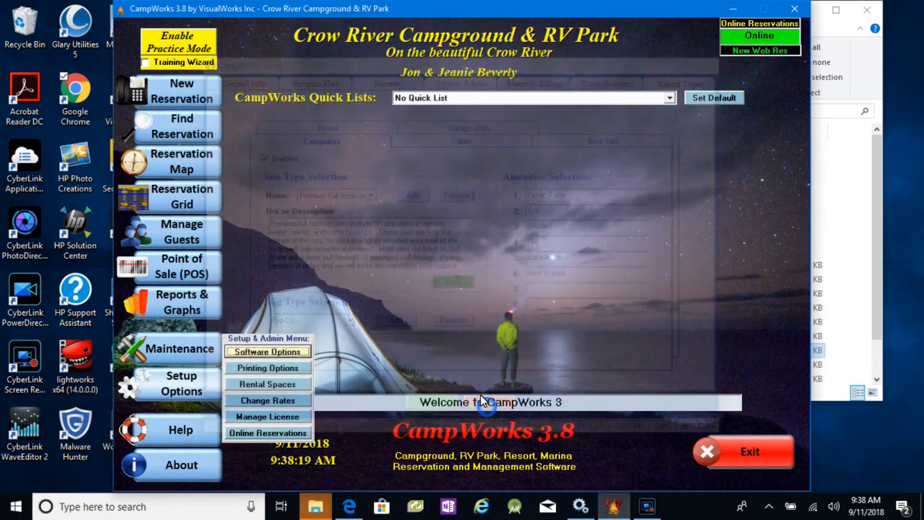
- Open the rental space records and examine the site type of campsite 1
mouse_move(168, 394)
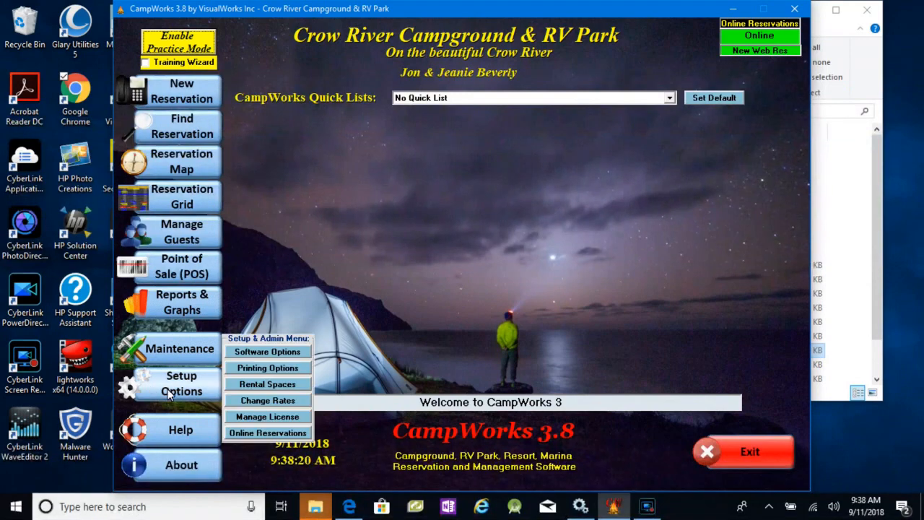
click(267, 385)
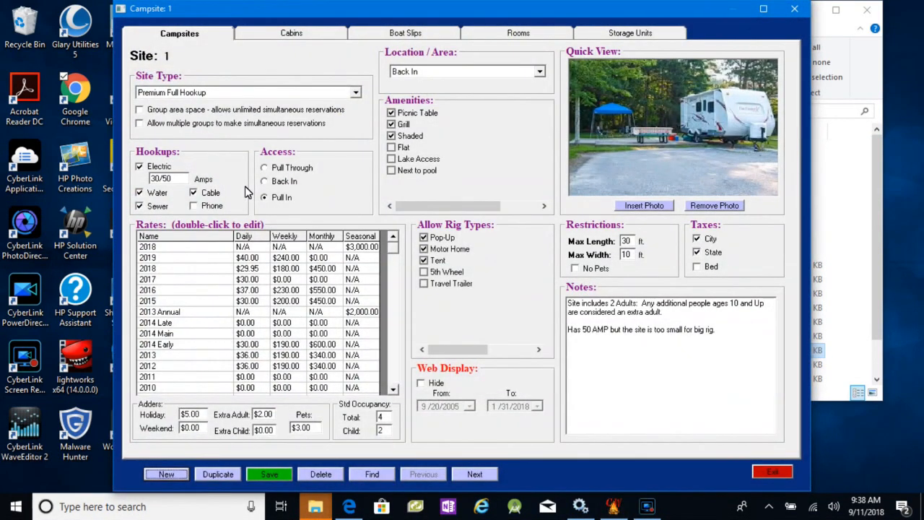
click(234, 92)
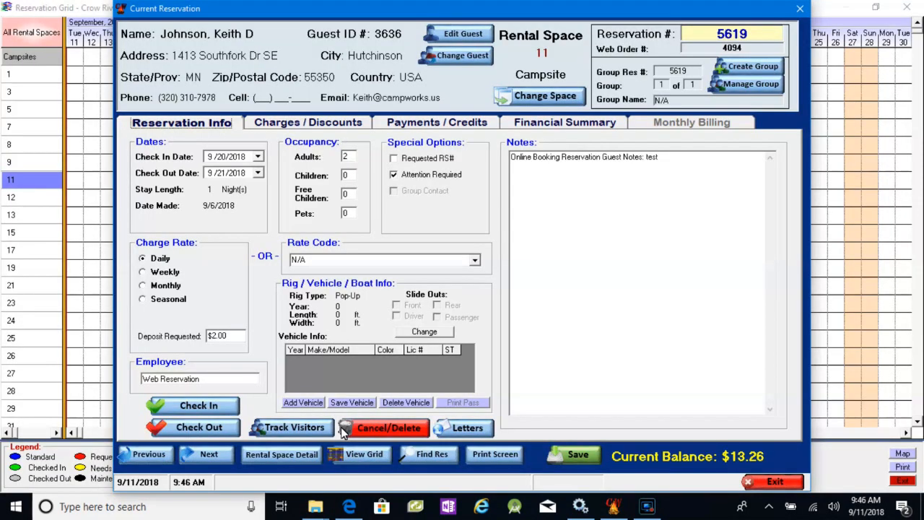
- Start a new payment on the reservation for rental space 11 and view the available payment descriptions
click(425, 125)
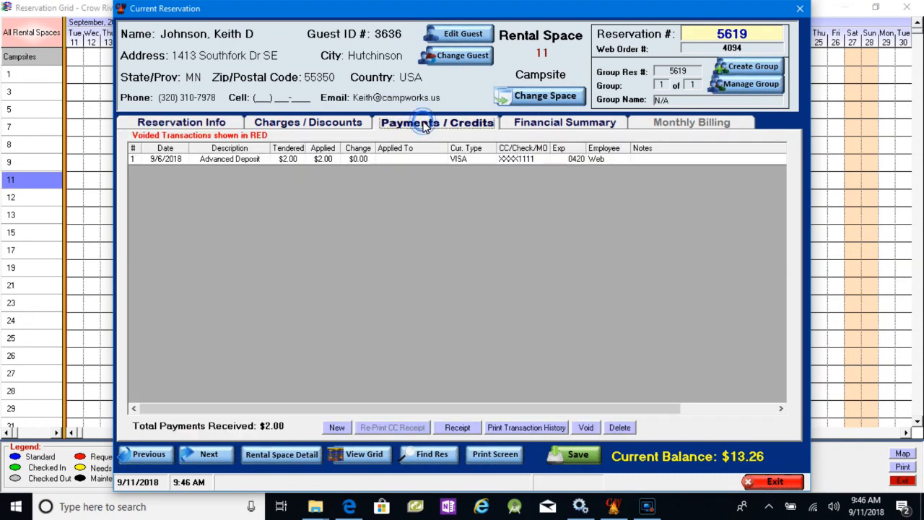
click(336, 426)
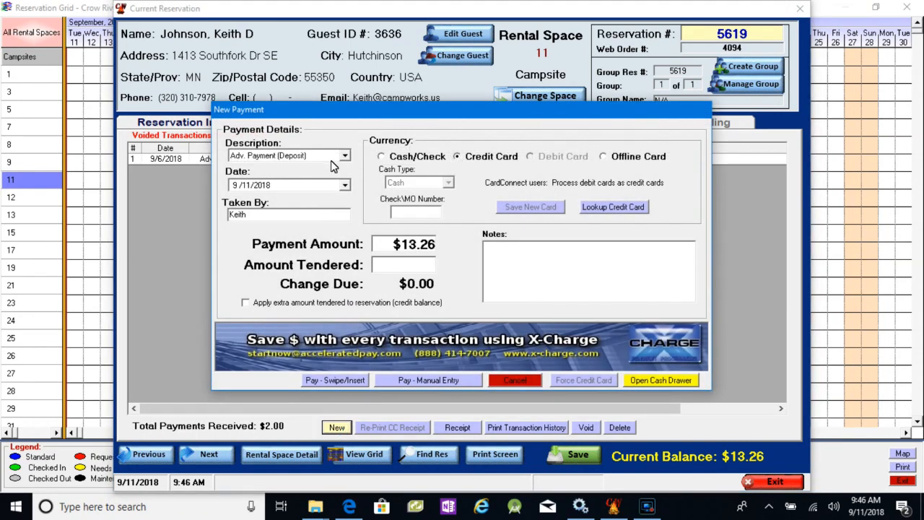
click(344, 158)
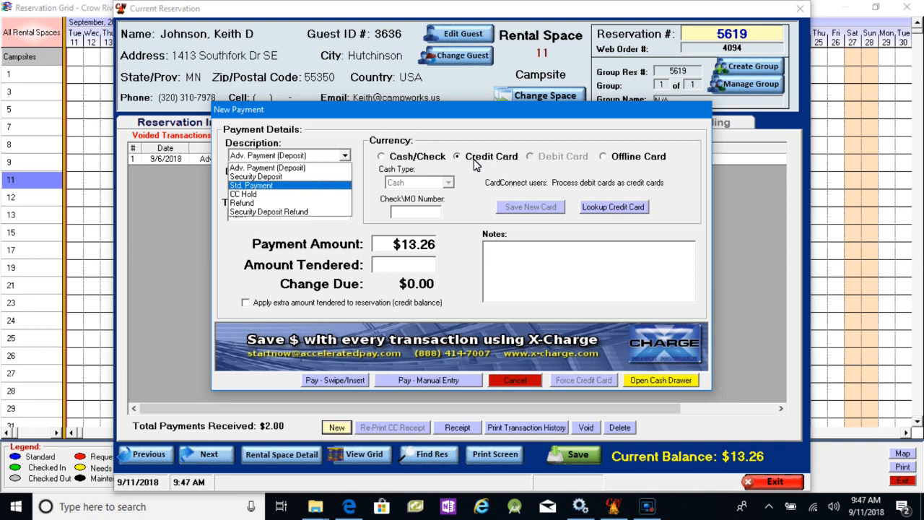
- Set the payment currency to Offline Card, choose Visa as the card type, and enter the card's last four digits
click(606, 158)
click(604, 157)
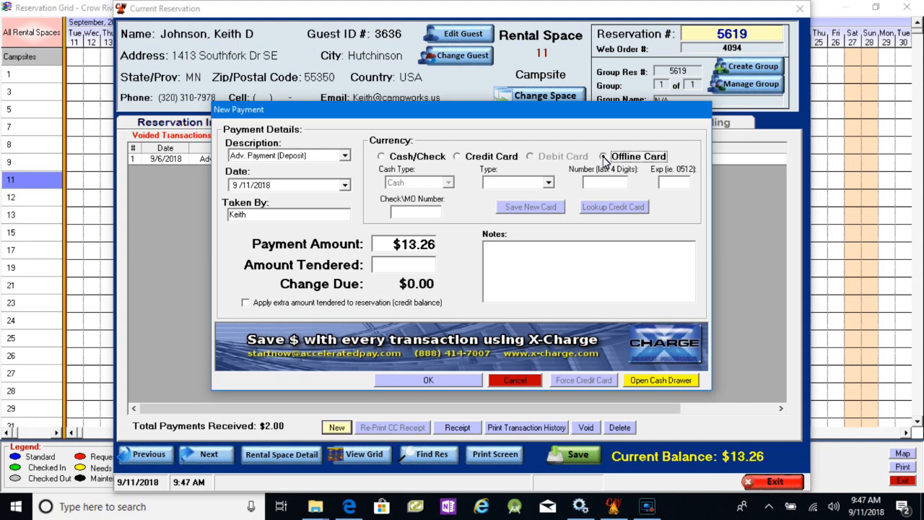
click(603, 157)
click(550, 185)
click(514, 192)
click(596, 185)
text(4545)
- Set the payment amount to $0.02 and fill in the same amount tendered
click(408, 246)
text(.02)
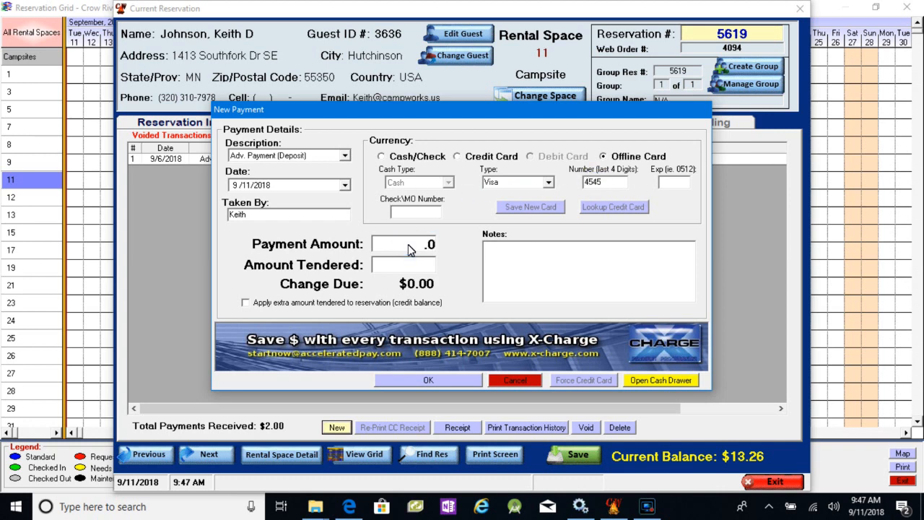
click(416, 265)
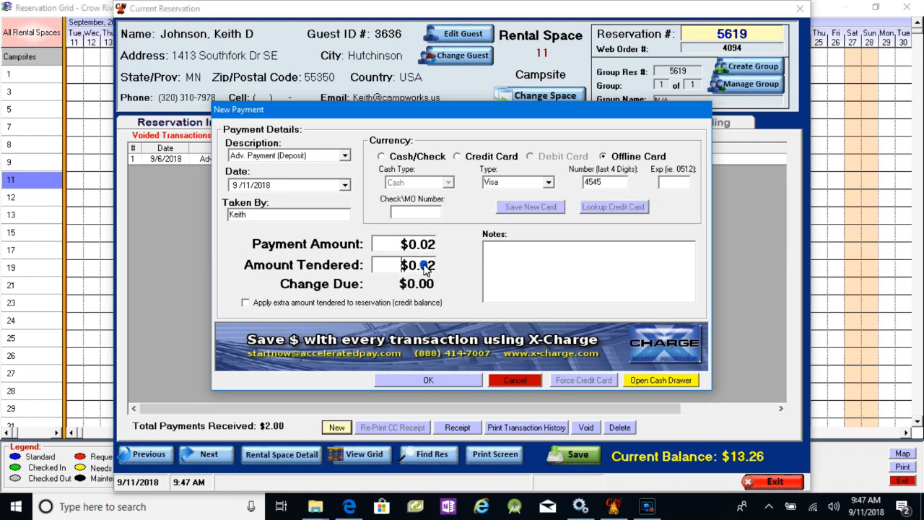
- Enter the offline card's expiration date, accept the payment, and approve its split across the charges
click(671, 182)
text(0320)
click(431, 382)
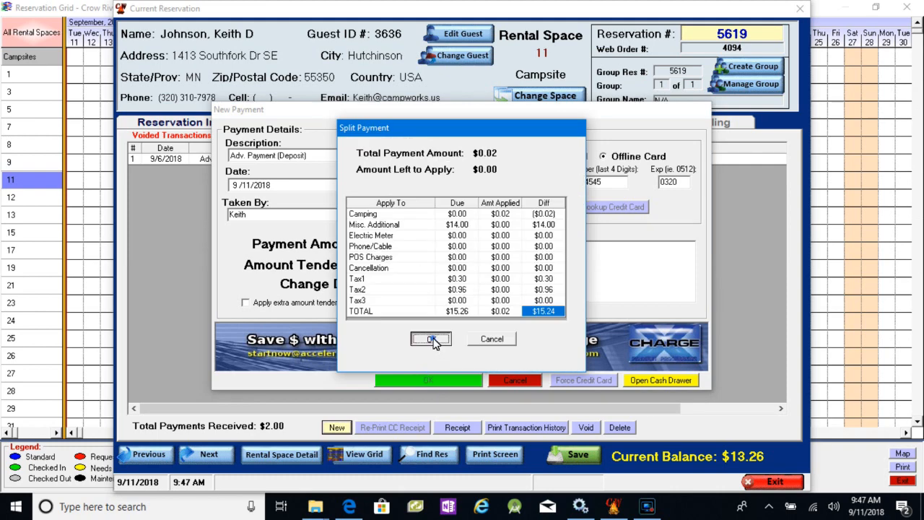
click(432, 340)
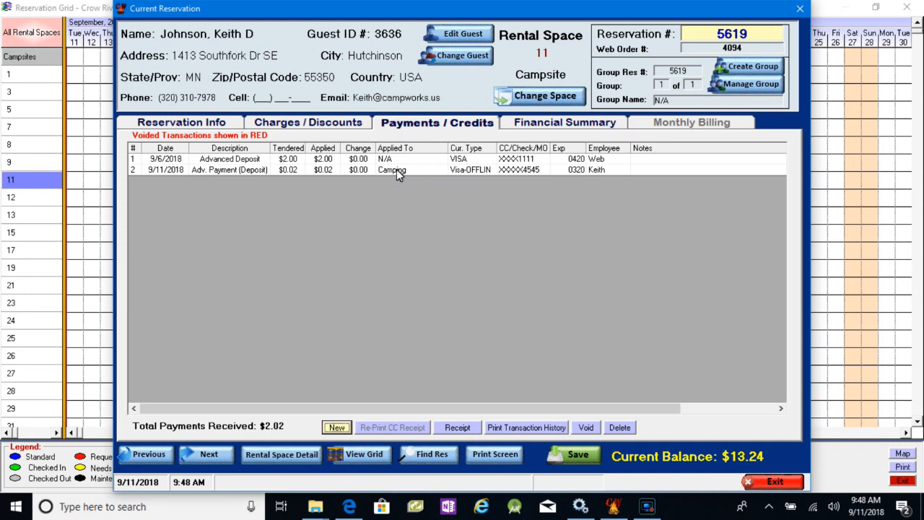
- Start a new $0.03 credit card payment with the same amount tendered, choose manual card entry, and accept the split
click(337, 427)
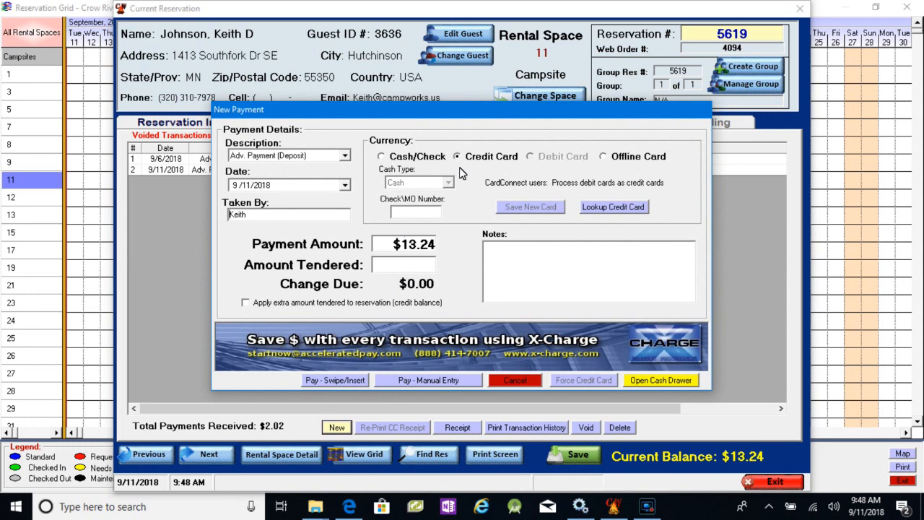
click(419, 250)
key(BackSpace)
text(.03)
click(419, 267)
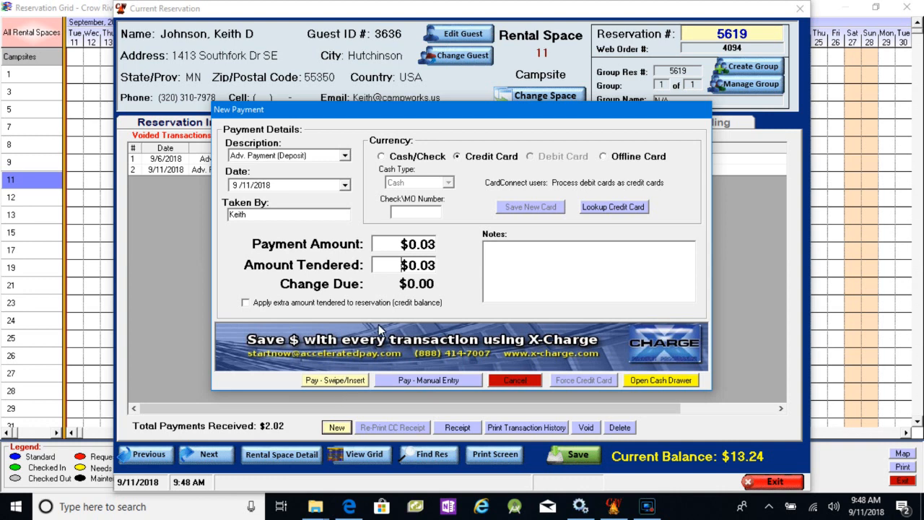
click(430, 379)
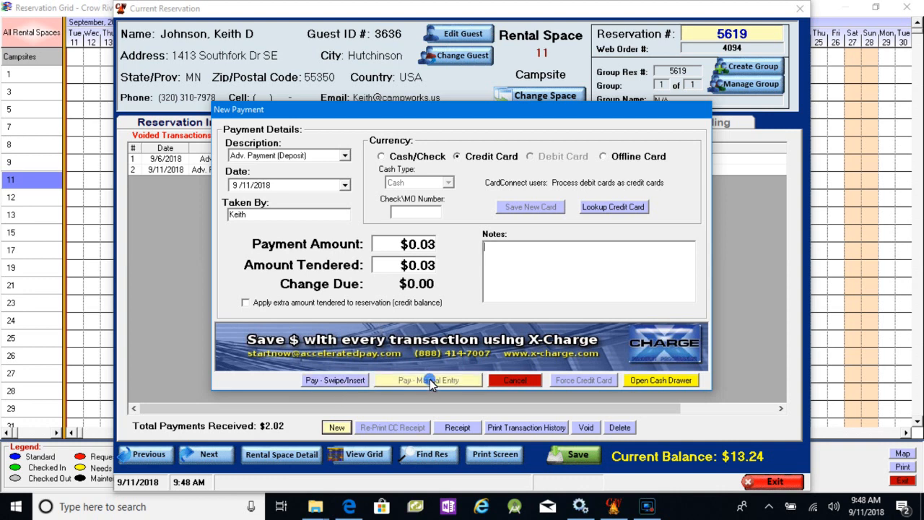
click(430, 339)
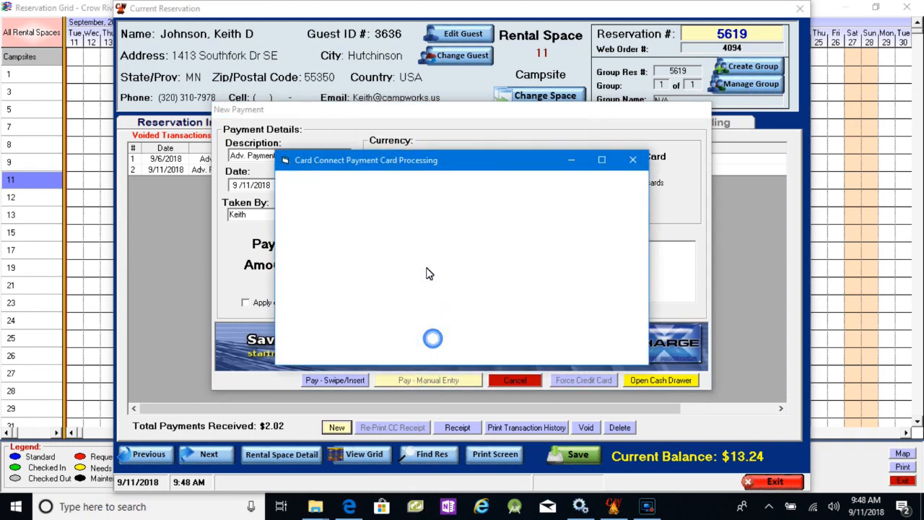
- Fill in the card number, expiration date and security code for the card payment and submit it
text(4)
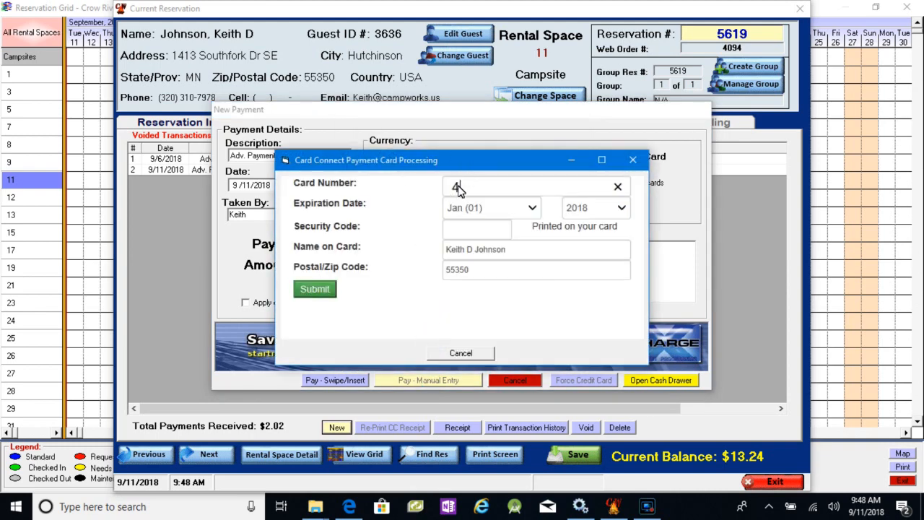
text(111 1111 1111 1111)
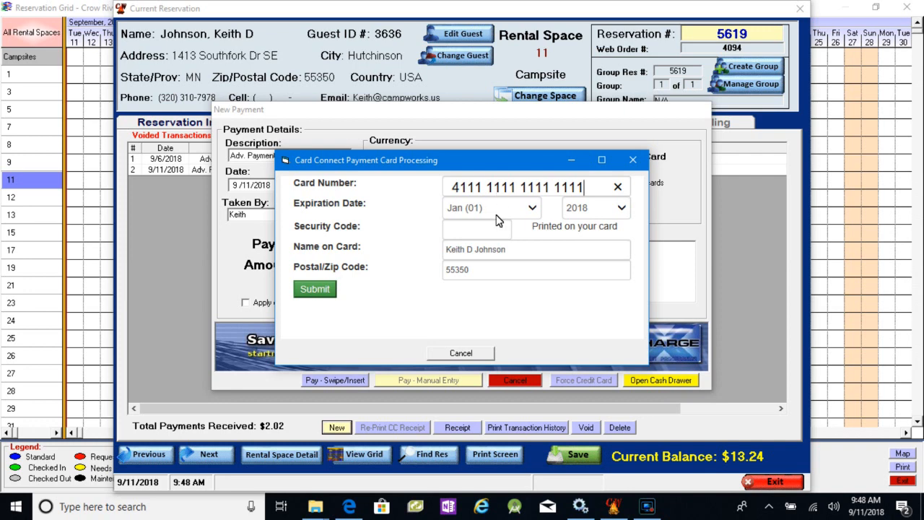
click(498, 214)
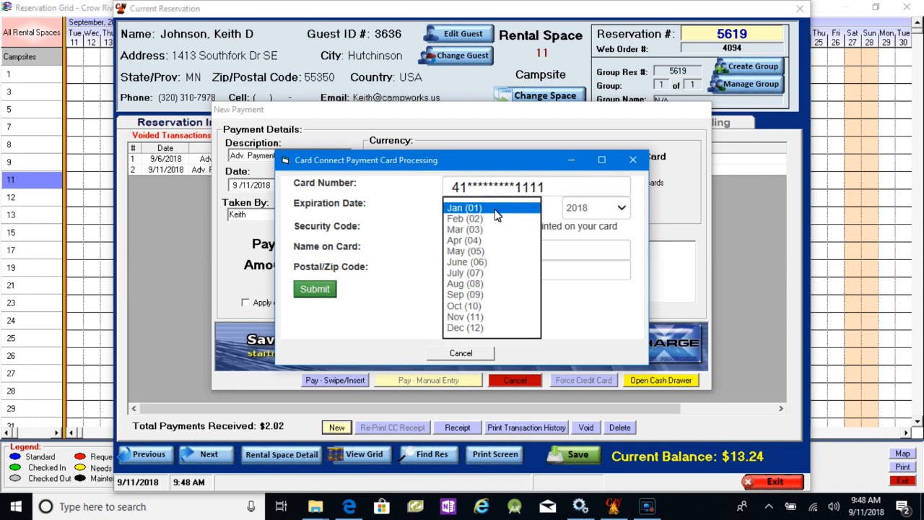
click(478, 229)
click(585, 215)
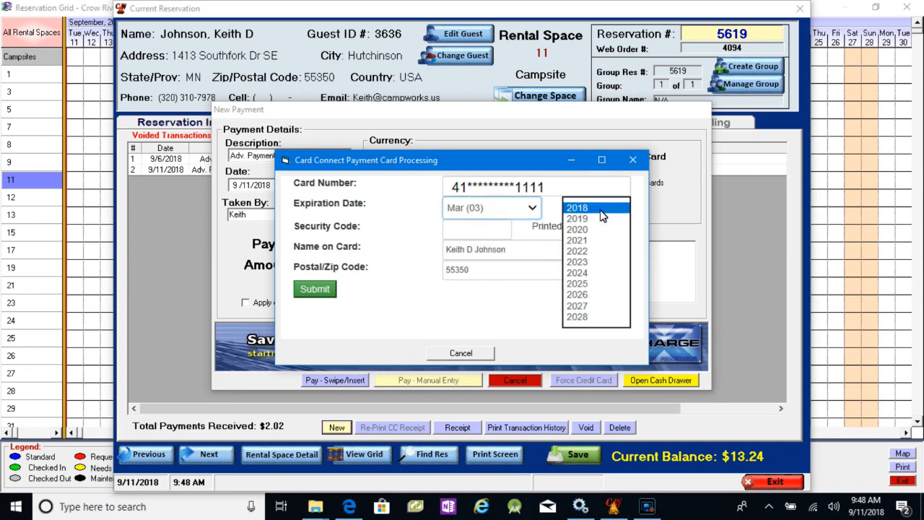
click(585, 231)
click(498, 234)
text(123)
click(323, 289)
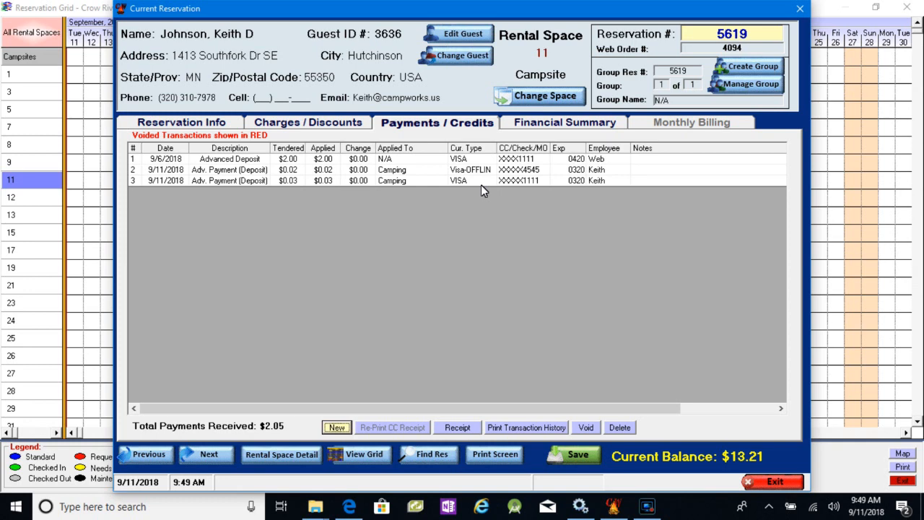
- Start another credit card payment and select the last stored Visa card in the guest's saved cards
click(341, 428)
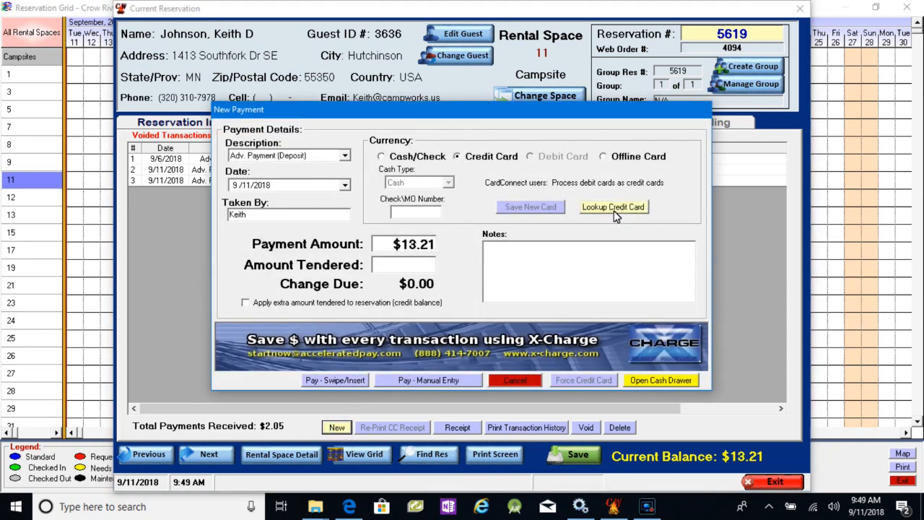
click(614, 208)
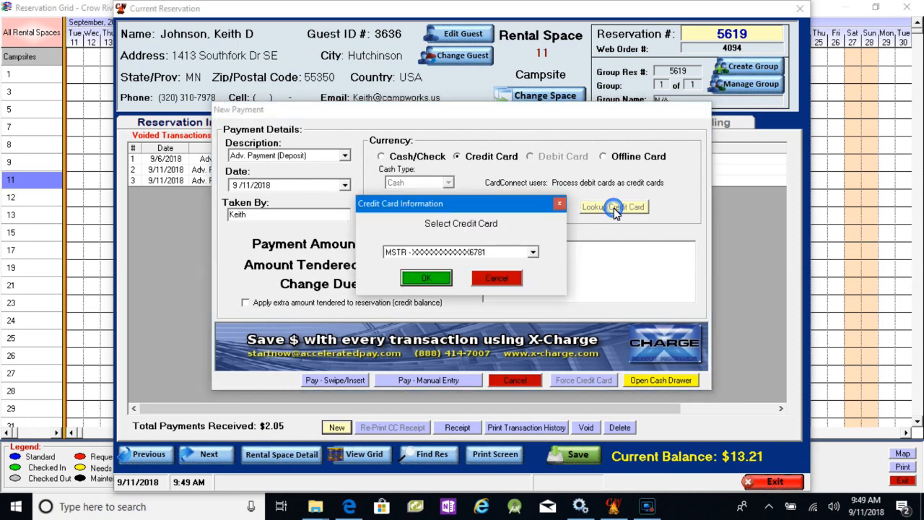
click(534, 252)
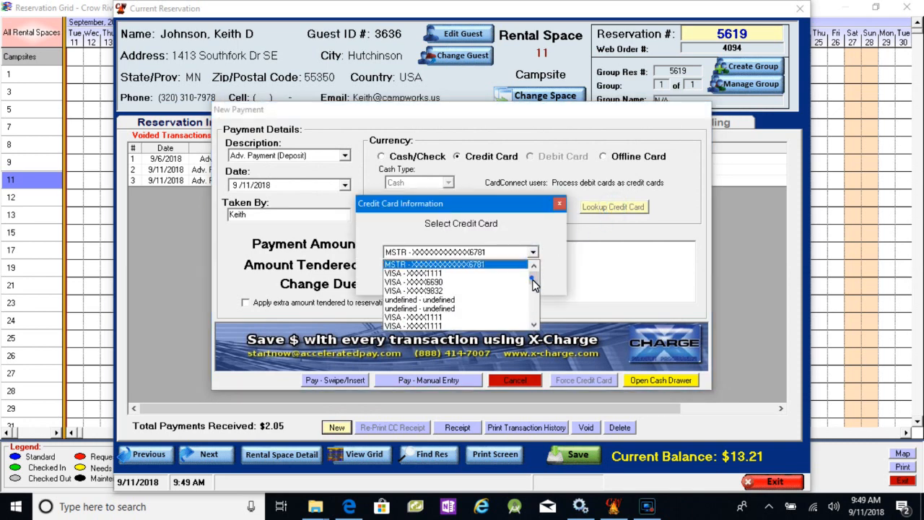
scroll(532, 268, down, 5)
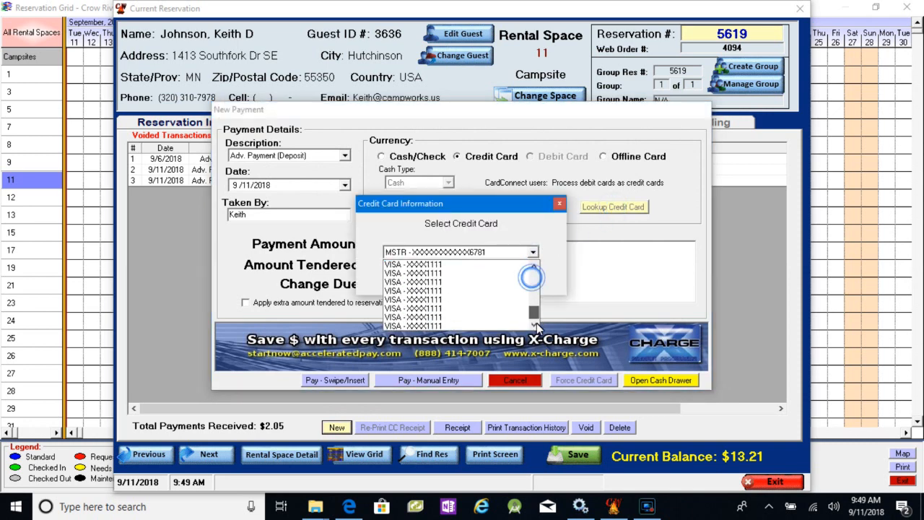
click(453, 326)
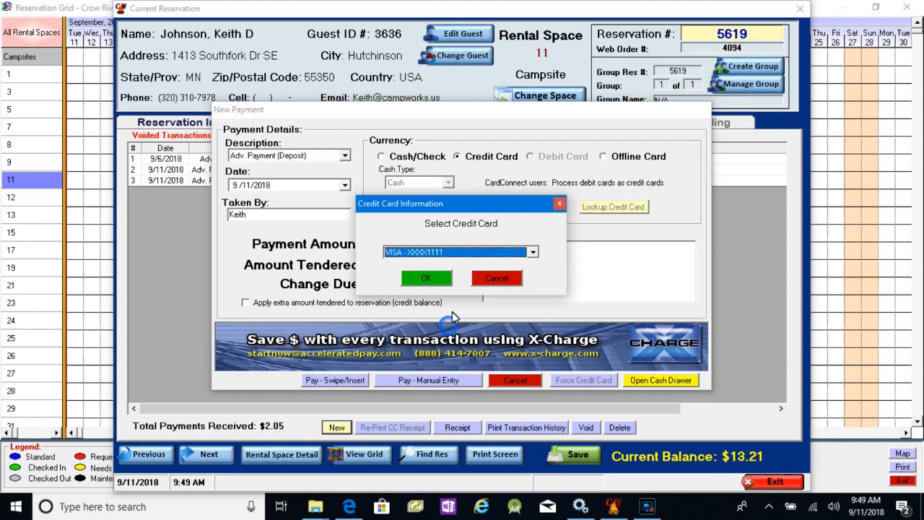
click(427, 279)
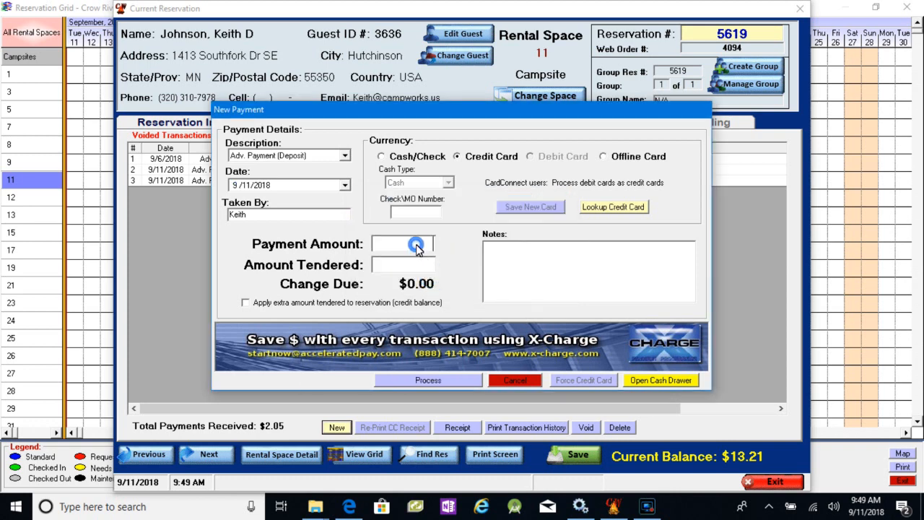
- Set the payment amount and amount tendered to $0.04, accept the split, and process it on the stored card
click(417, 249)
text(04)
key(Tab)
key(Tab)
click(430, 381)
click(433, 335)
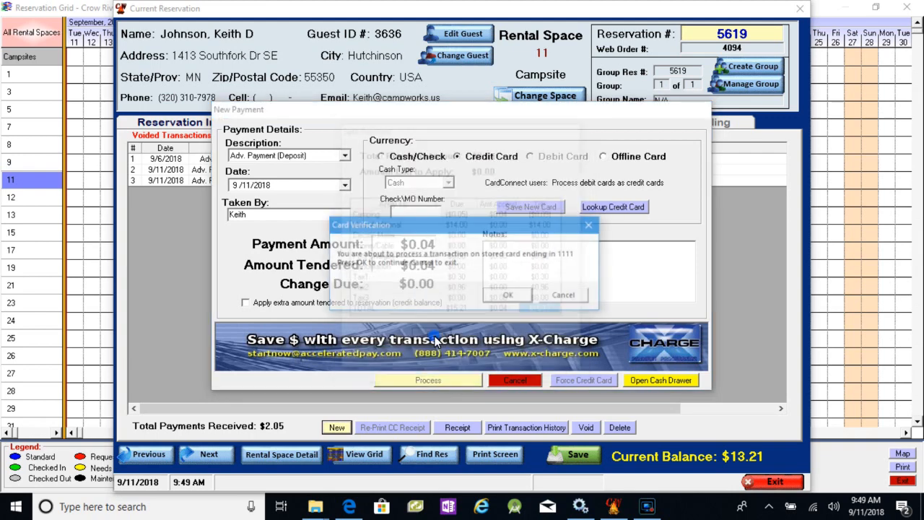
click(506, 295)
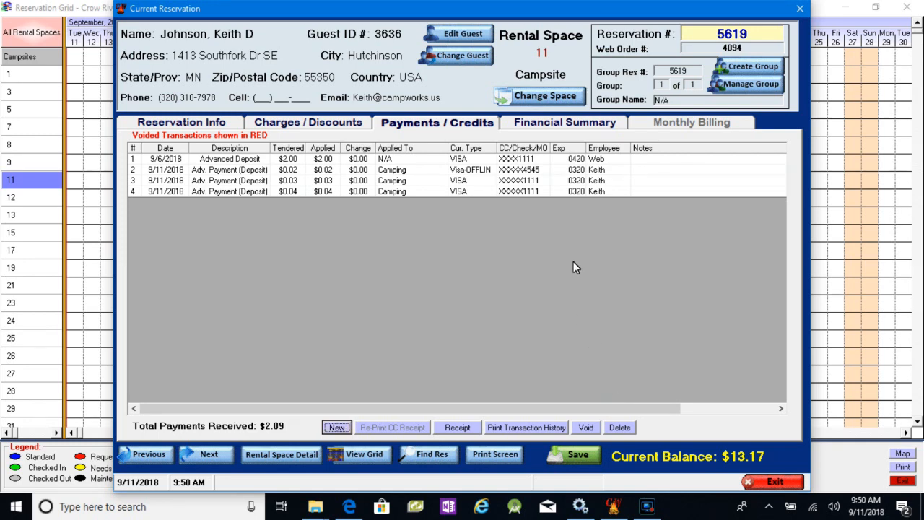
- Add the note "test" to the $0.03 payment and save the note change
click(645, 186)
text(test)
click(505, 192)
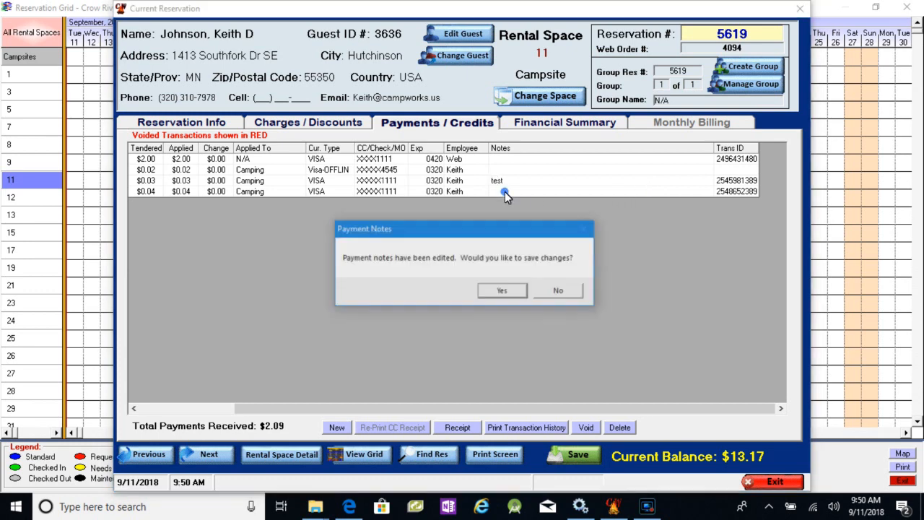
click(500, 291)
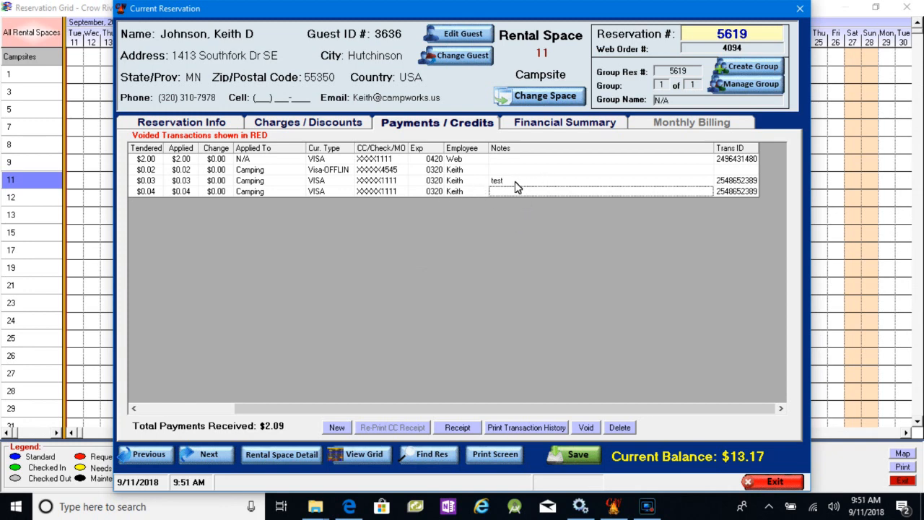
- Change the $0.03 payment's note to "test2" and save the edit
click(515, 181)
click(515, 181)
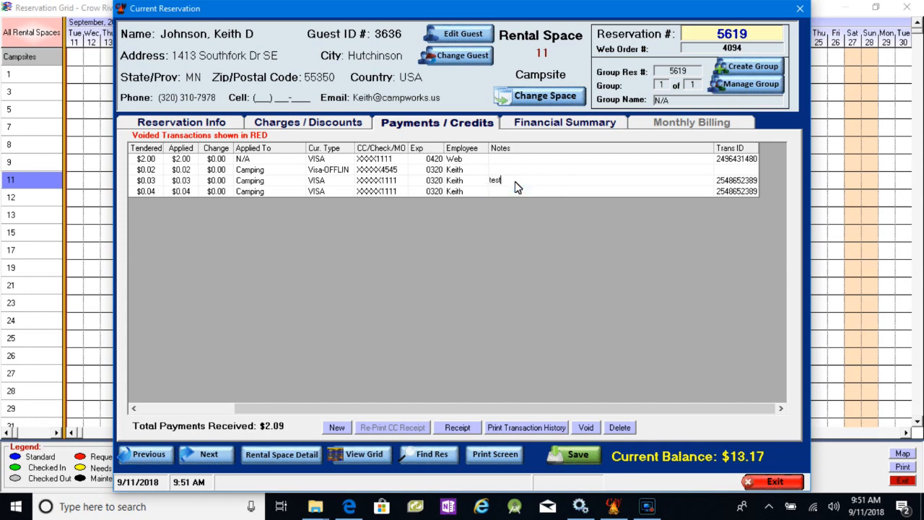
text(2)
click(513, 192)
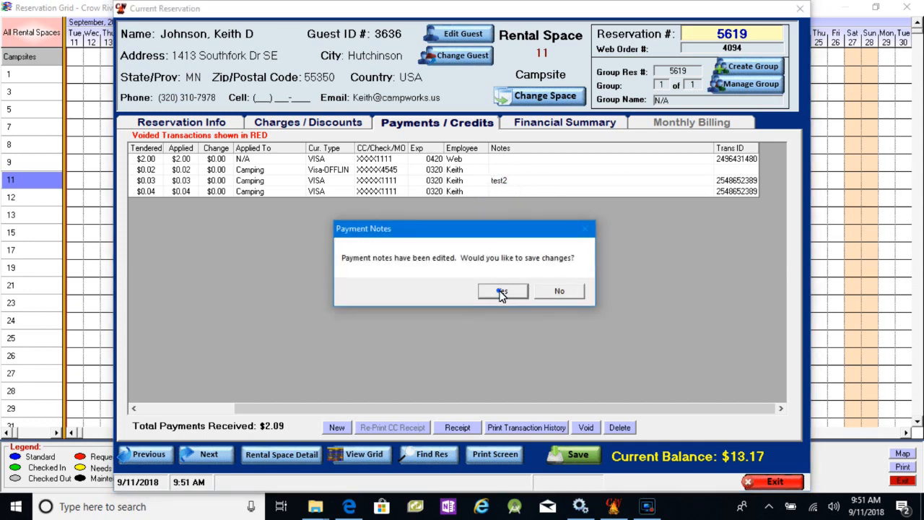
click(501, 292)
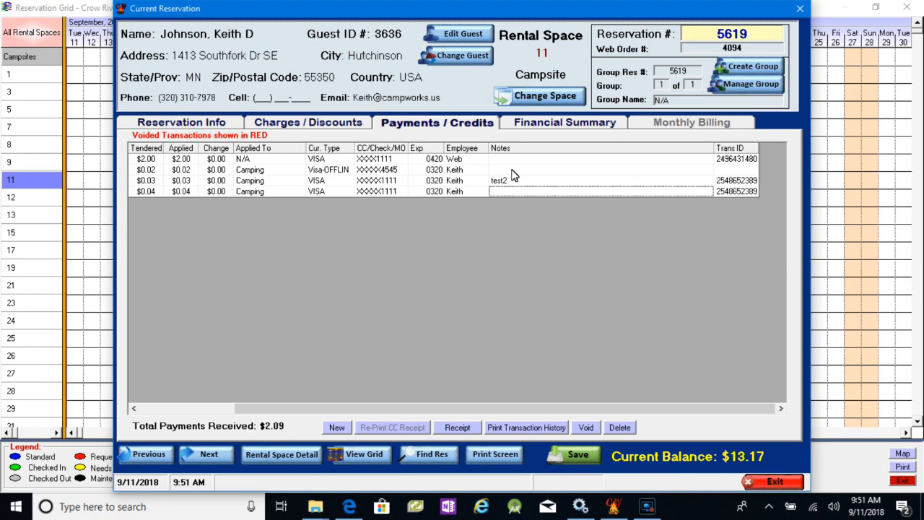
- View the Notes field in a new payment form and cancel the payment
click(337, 427)
click(510, 247)
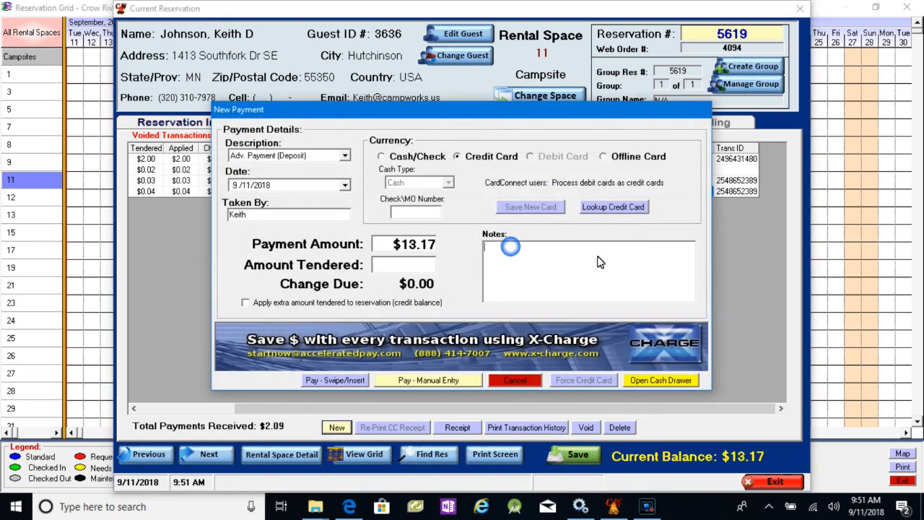
click(520, 383)
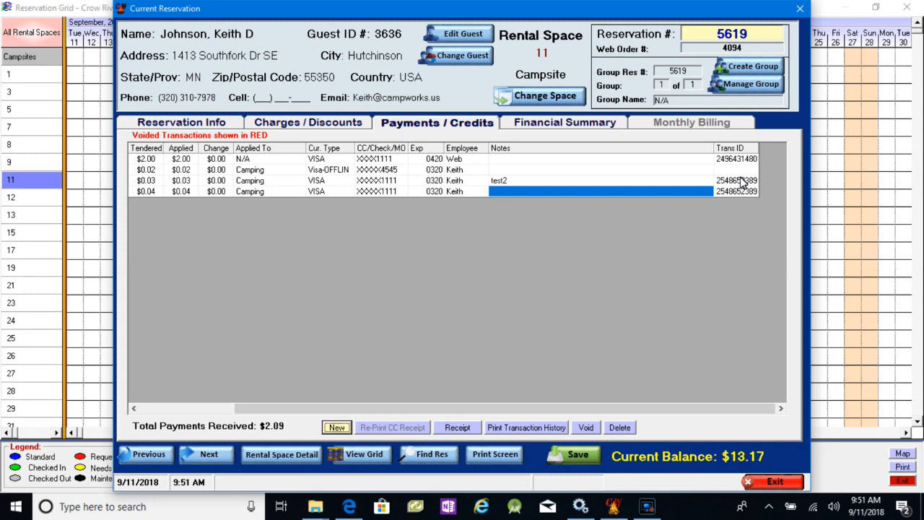
- Examine the notes and transaction ID columns of the reservation's payment list
click(146, 409)
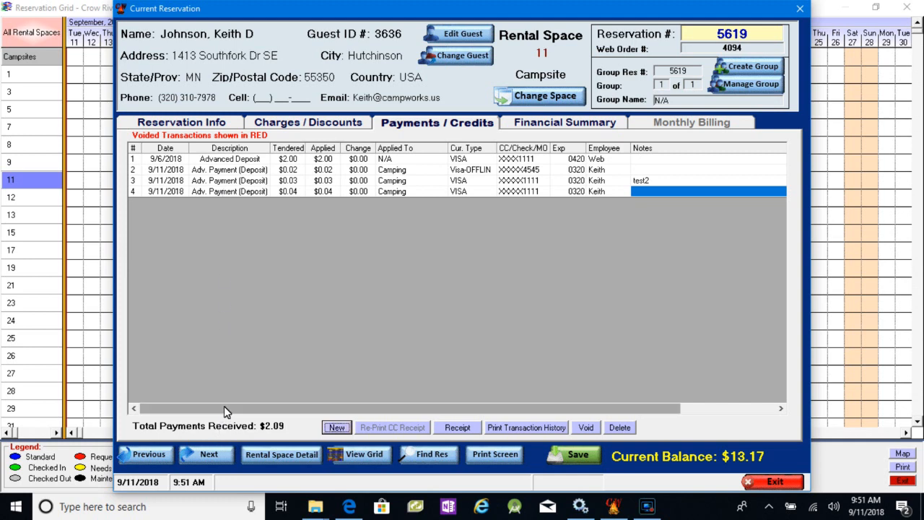
drag(224, 406, 370, 409)
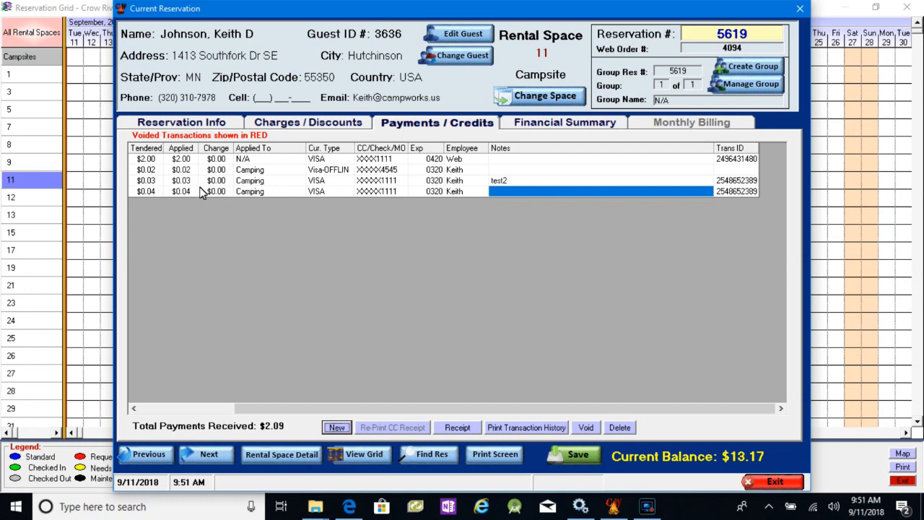
click(156, 409)
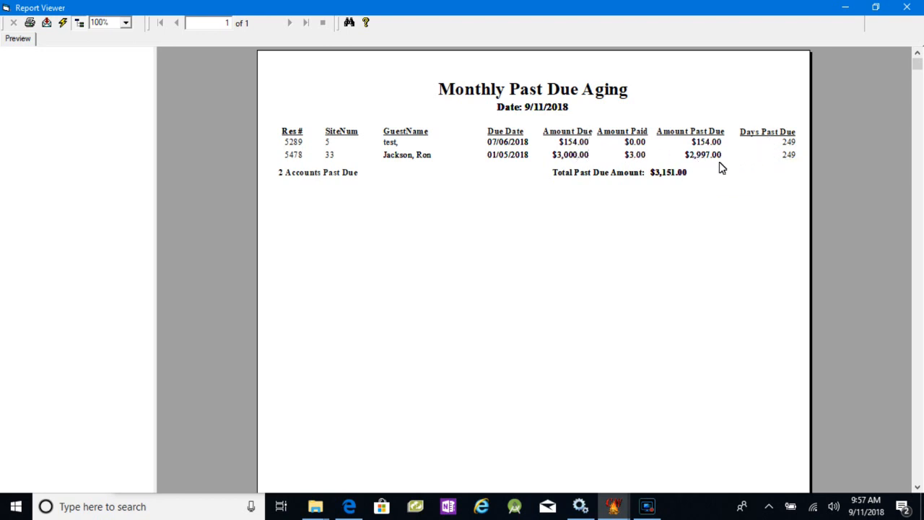
- Close the Monthly Past Due Aging report and run the Sales Tax Report from the general financial reports
click(908, 7)
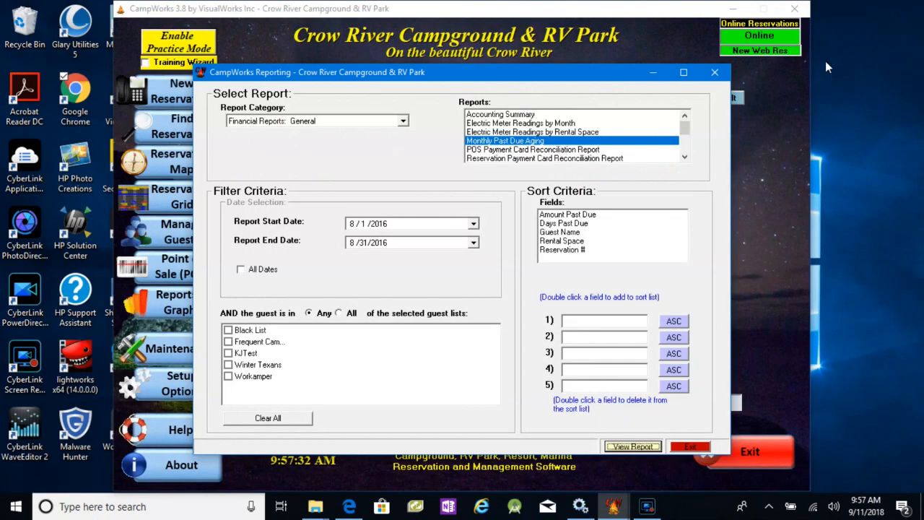
scroll(685, 129, down, 3)
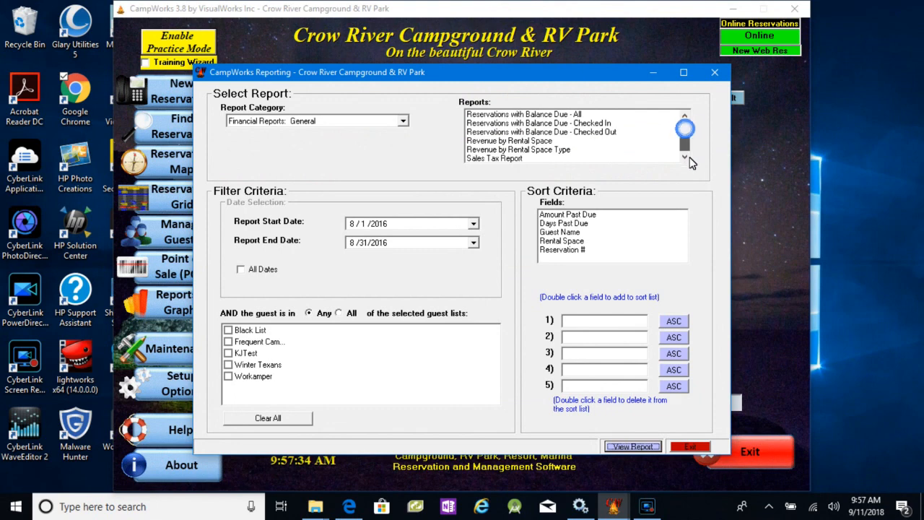
click(490, 159)
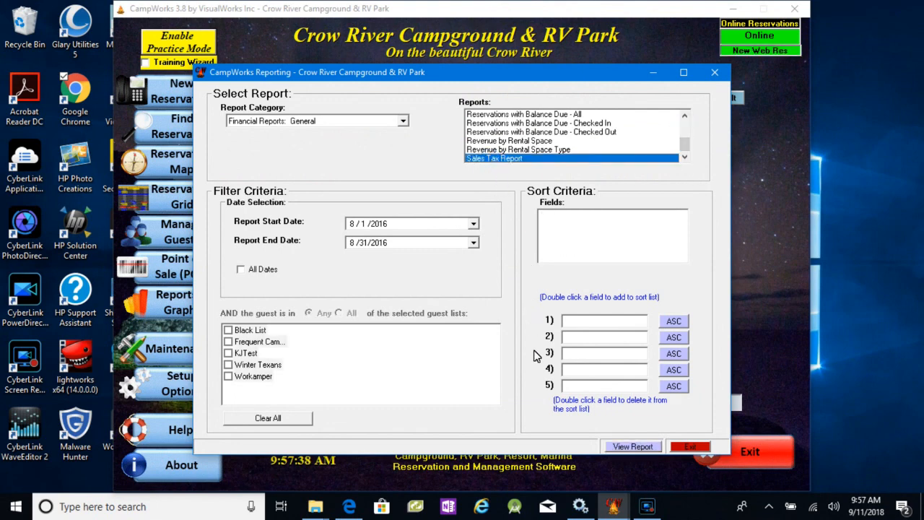
click(633, 448)
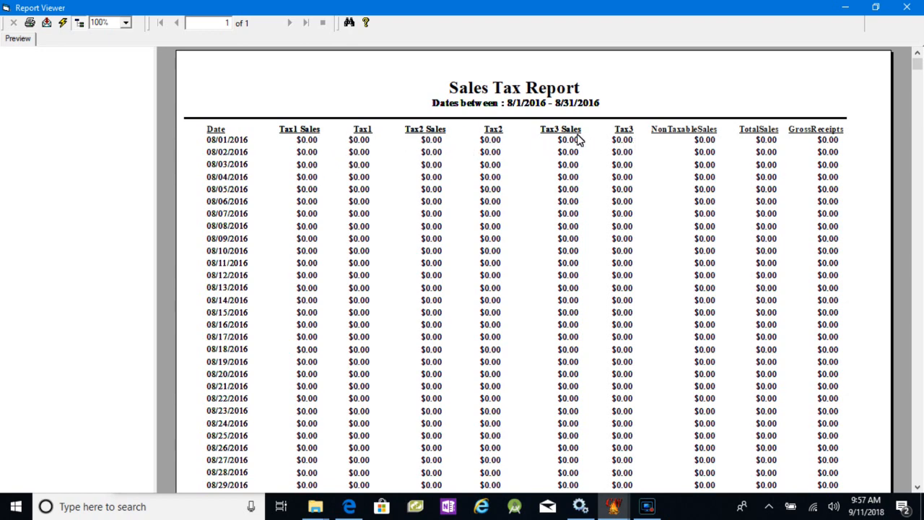
- Examine the Sales Tax Report's daily rows and the grand totals for each tax column
scroll(310, 180, down, 3)
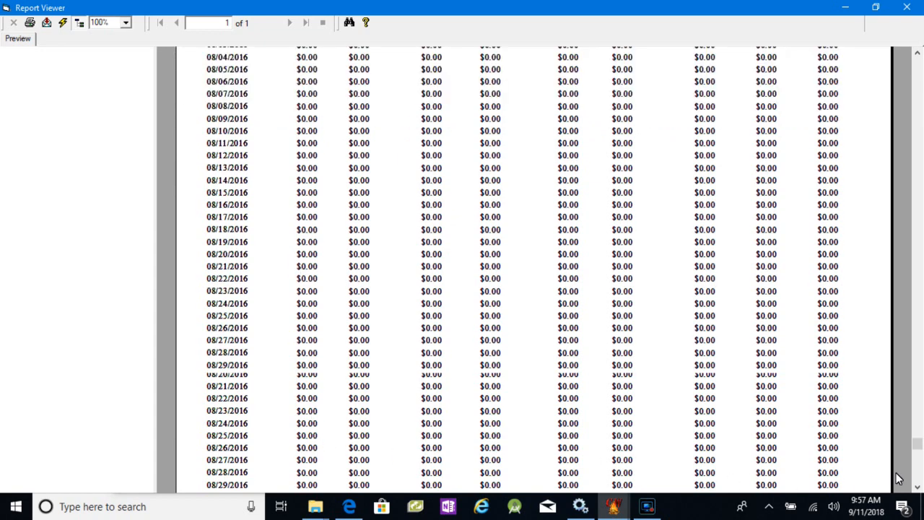
click(918, 485)
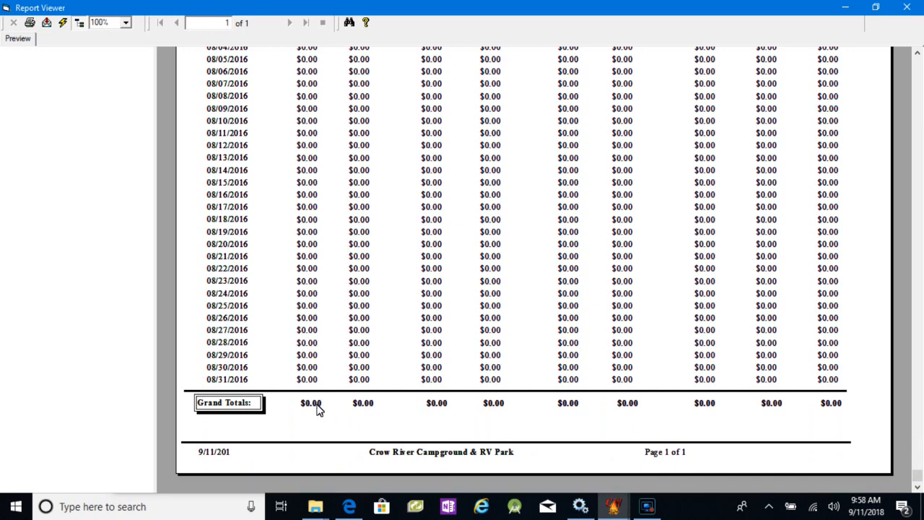
mouse_move(366, 409)
click(918, 55)
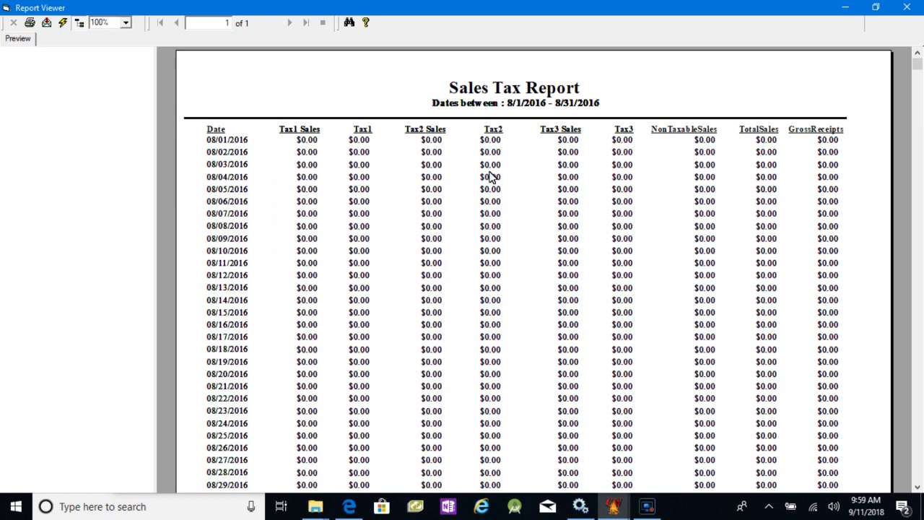
- Close the Sales Tax Report, log in to the software options and view the Rates/Seasons settings
click(906, 8)
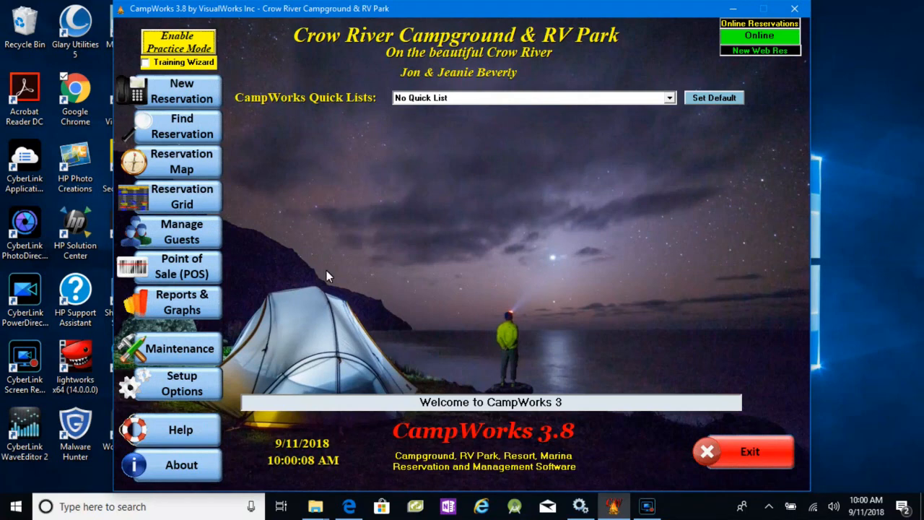
click(189, 357)
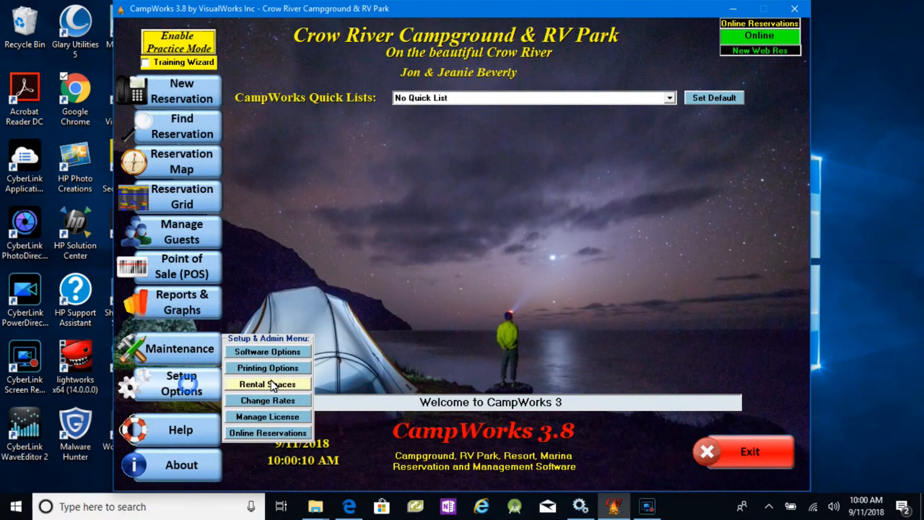
click(269, 353)
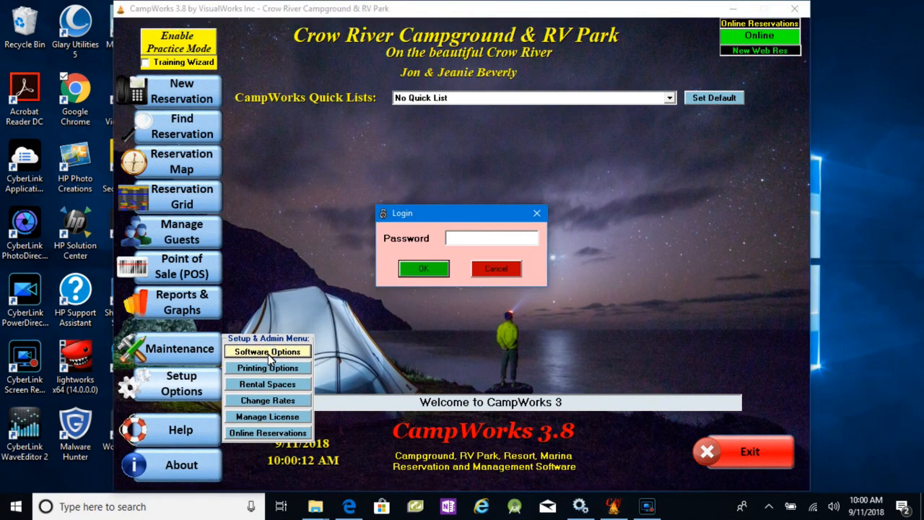
key(Return)
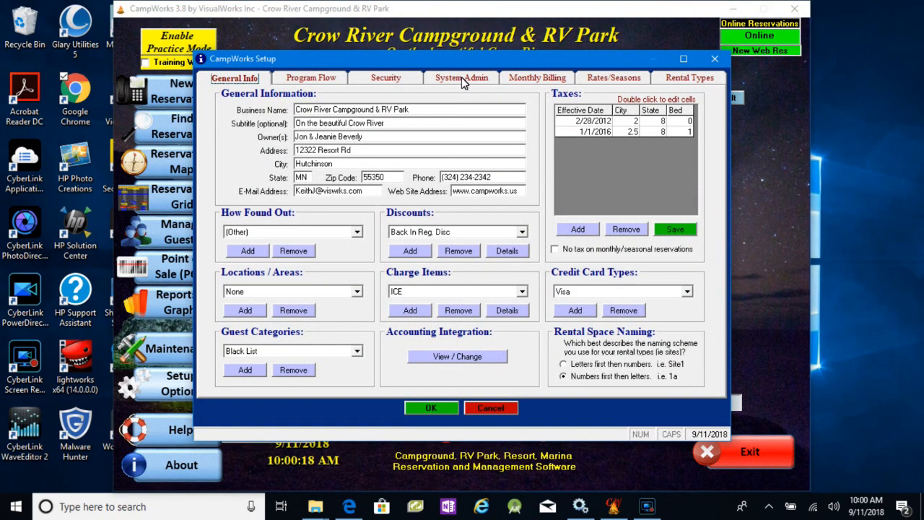
click(624, 84)
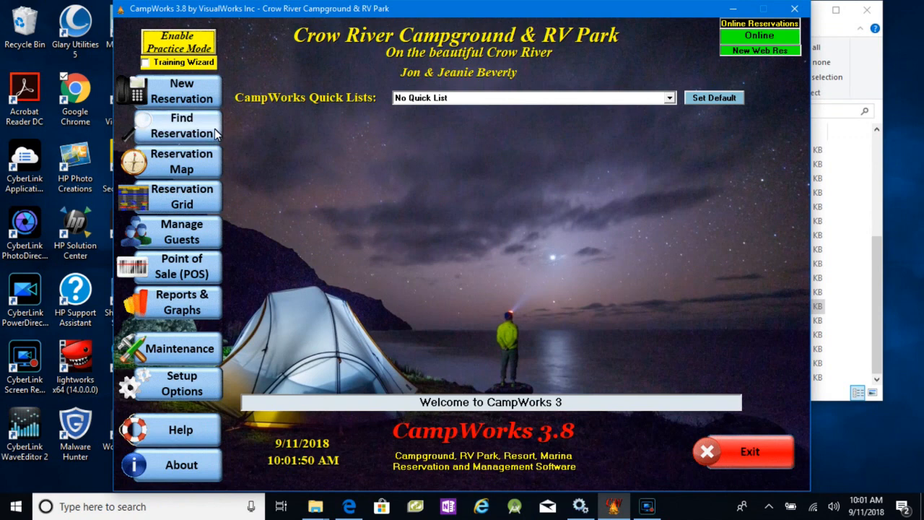
- Start a new reservation for a returning guest, looking up the guest's last name and choosing the second profile in the guest history
click(193, 103)
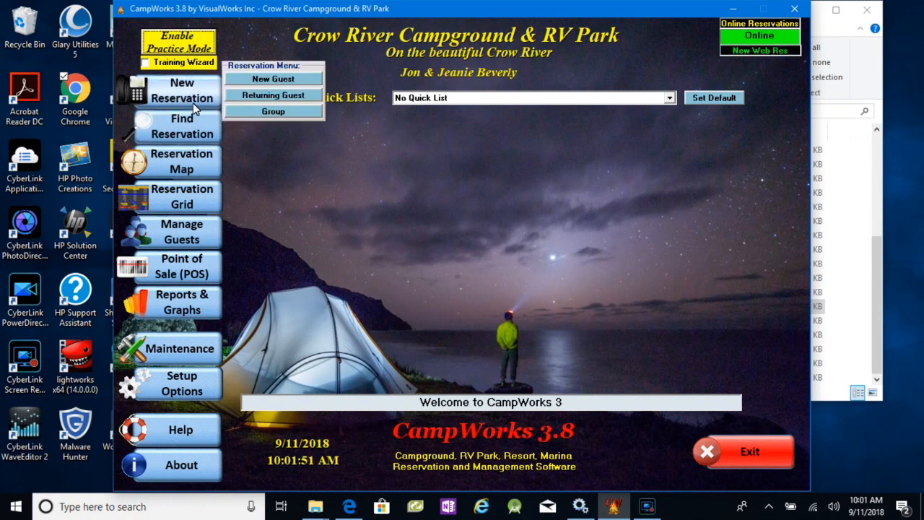
click(269, 96)
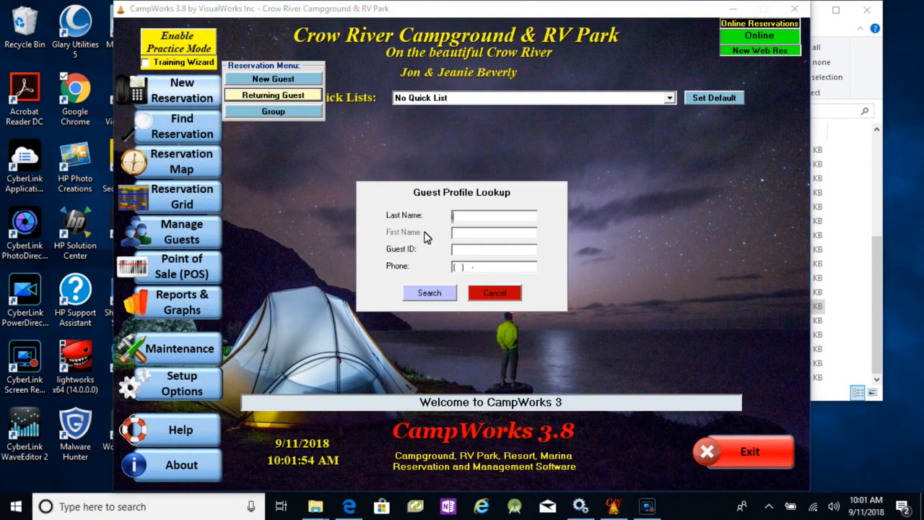
text(johnson)
key(Return)
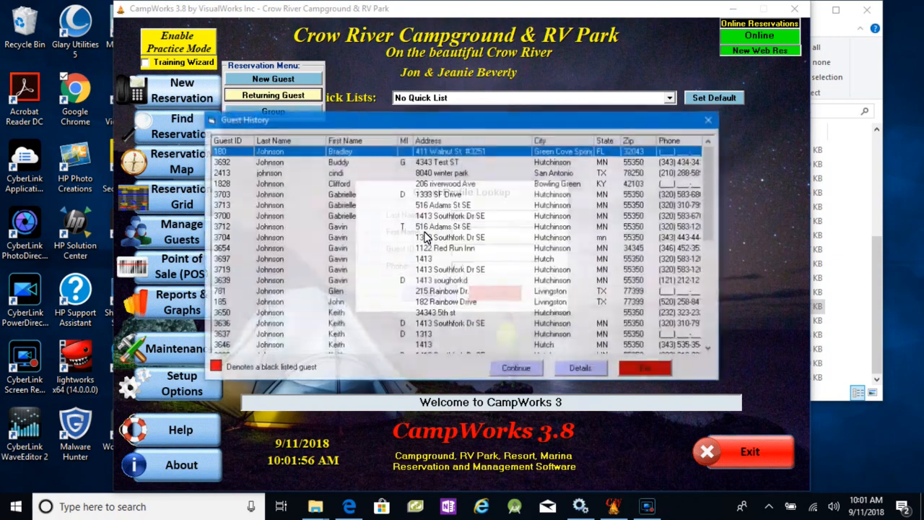
double_click(343, 163)
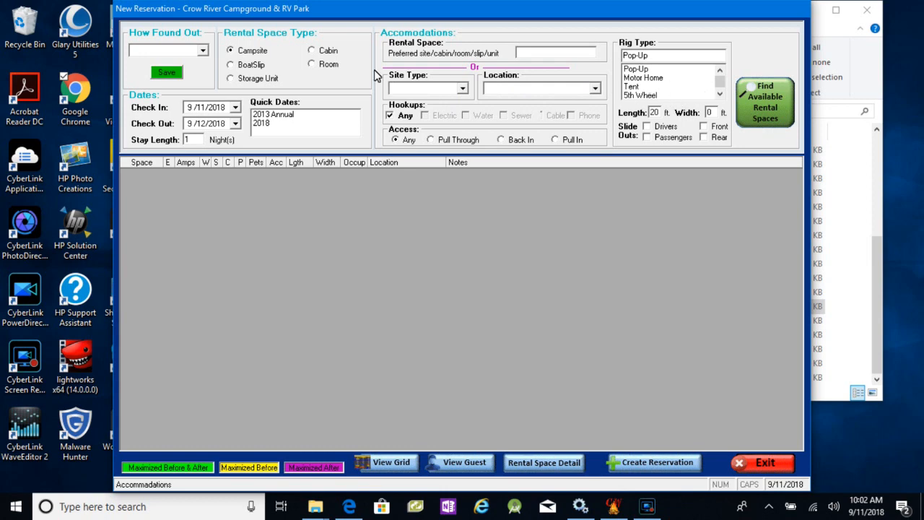
- Search for an available BoatSlip rental space of type Large slip for a Cabin Cruiser 20 ft long
click(247, 67)
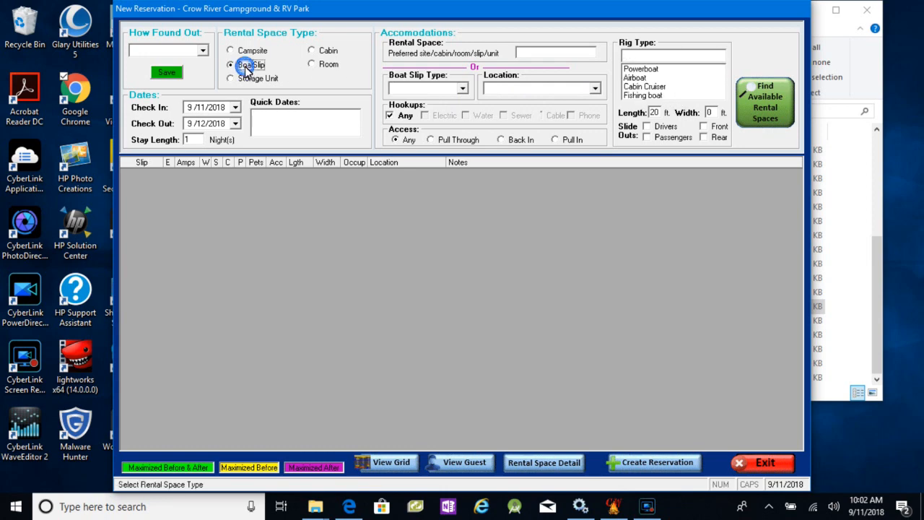
click(645, 87)
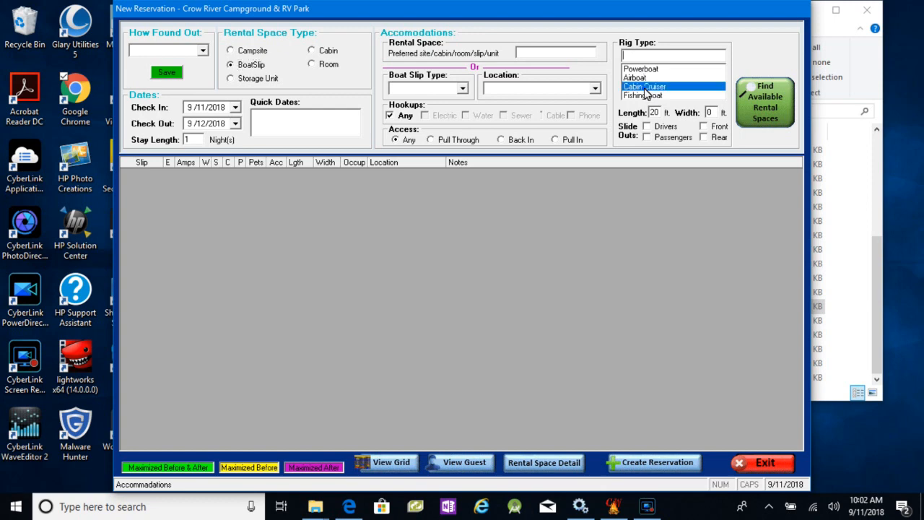
click(654, 112)
text(20)
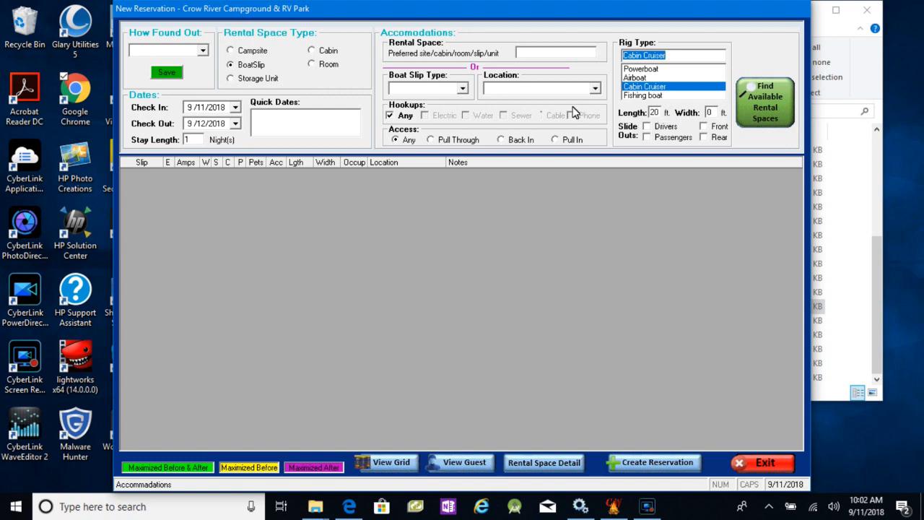
click(463, 90)
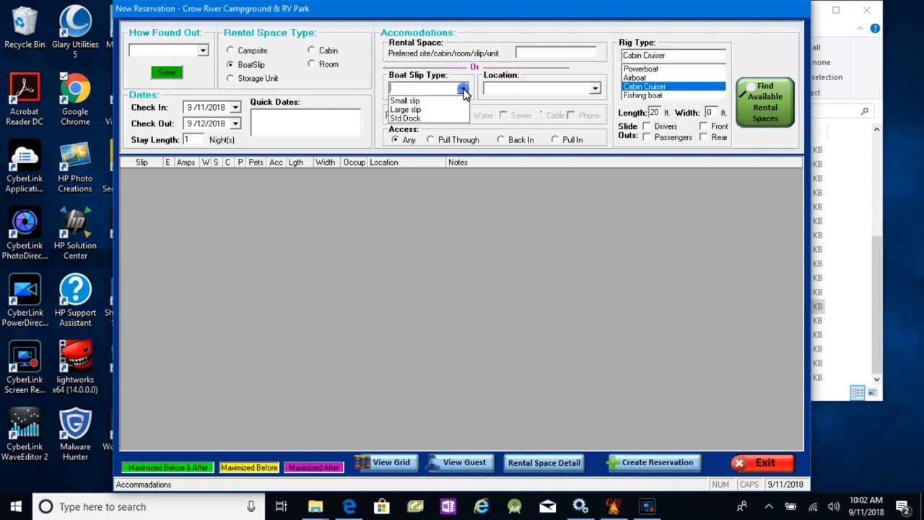
click(423, 110)
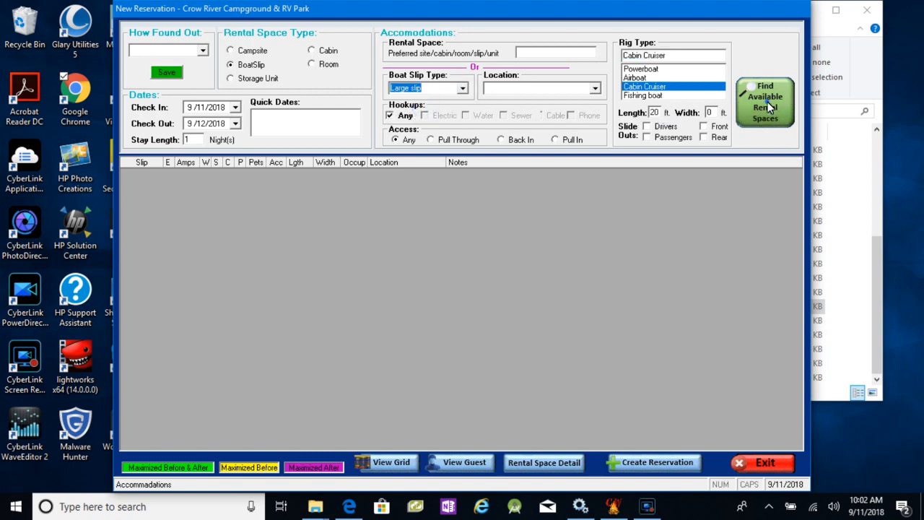
click(770, 107)
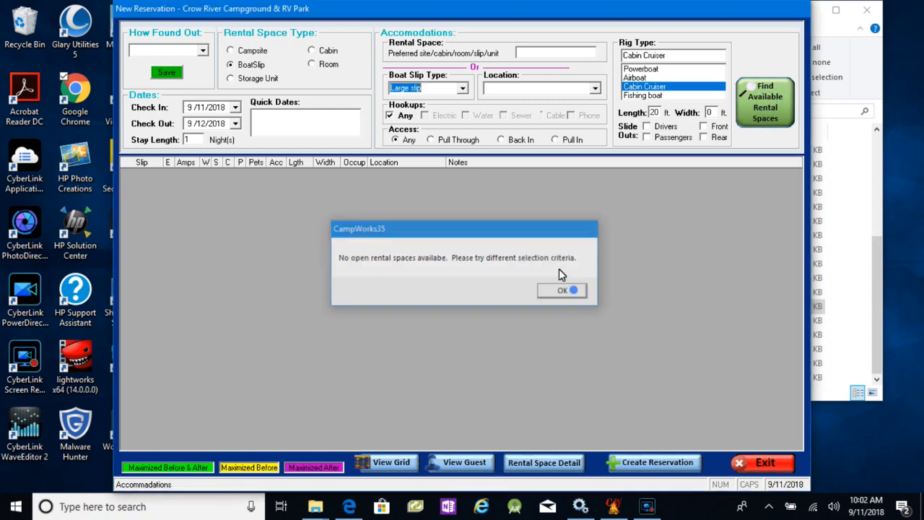
- Search again with the boat slip type Small slip and create a reservation on Dock1, proceeding despite the unit type conflict
click(563, 291)
click(463, 88)
click(434, 101)
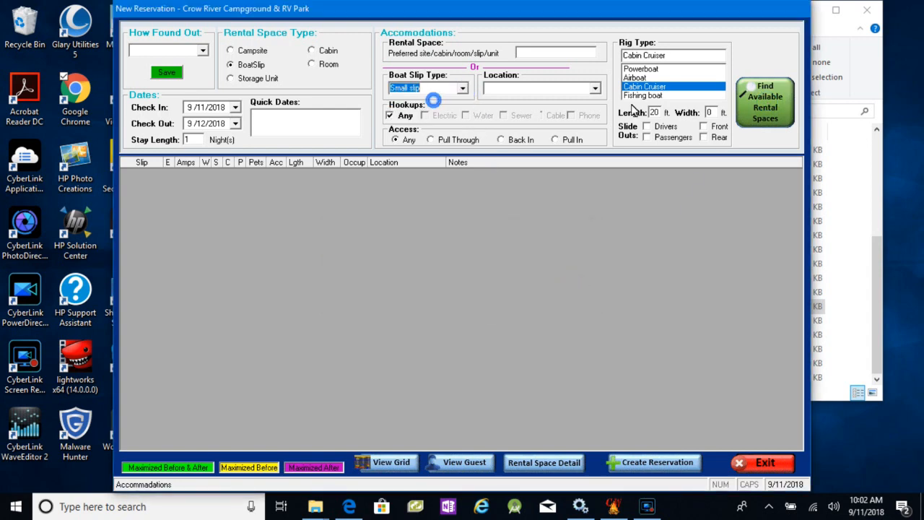
click(751, 103)
click(200, 173)
click(659, 464)
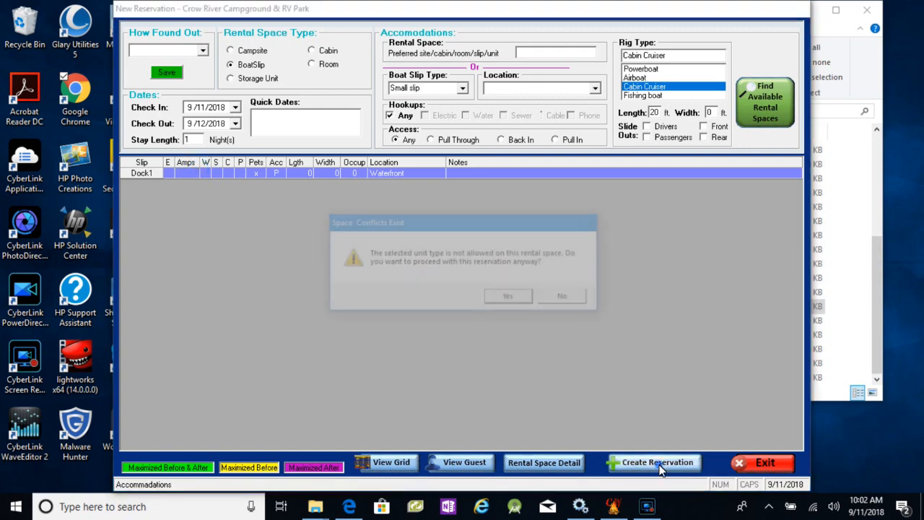
click(510, 298)
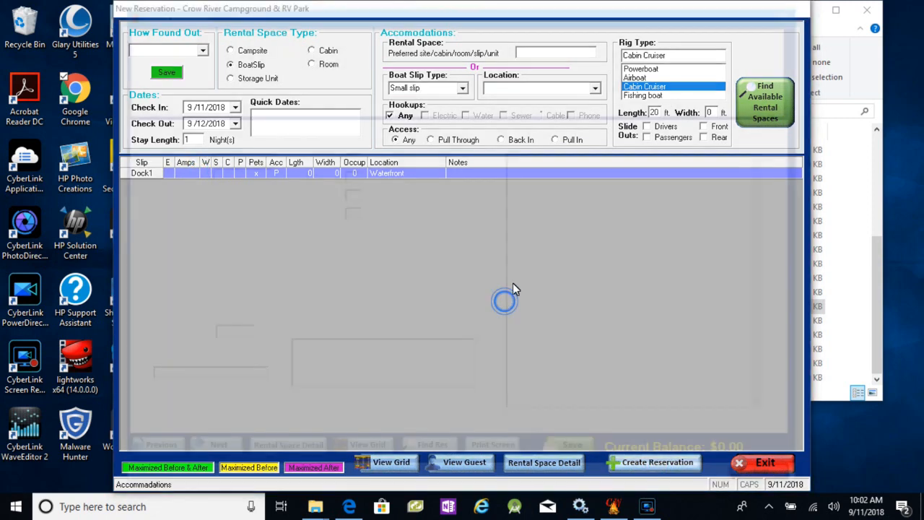
- Set 2 adults and the Std Slip: $1.75/foot/Daily rate code on the Dock1 reservation, and save it despite the space conflict
click(349, 159)
text(2)
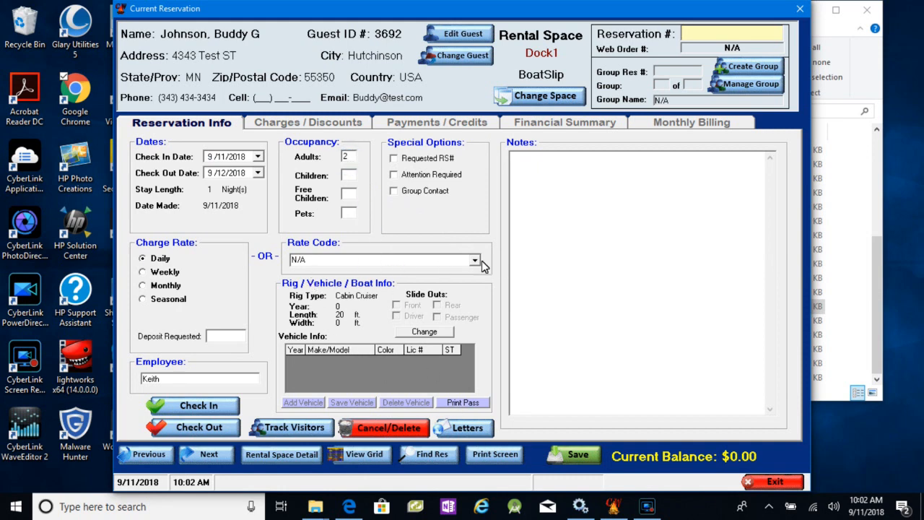
click(475, 260)
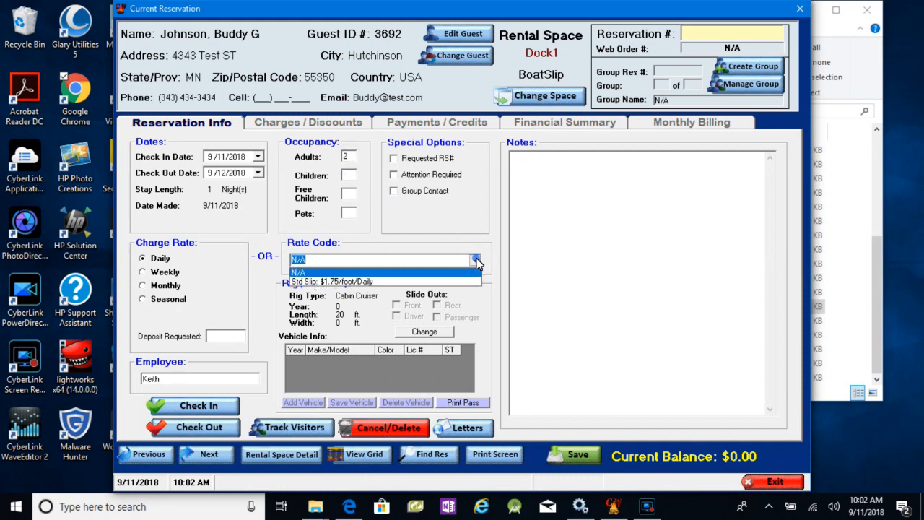
click(335, 282)
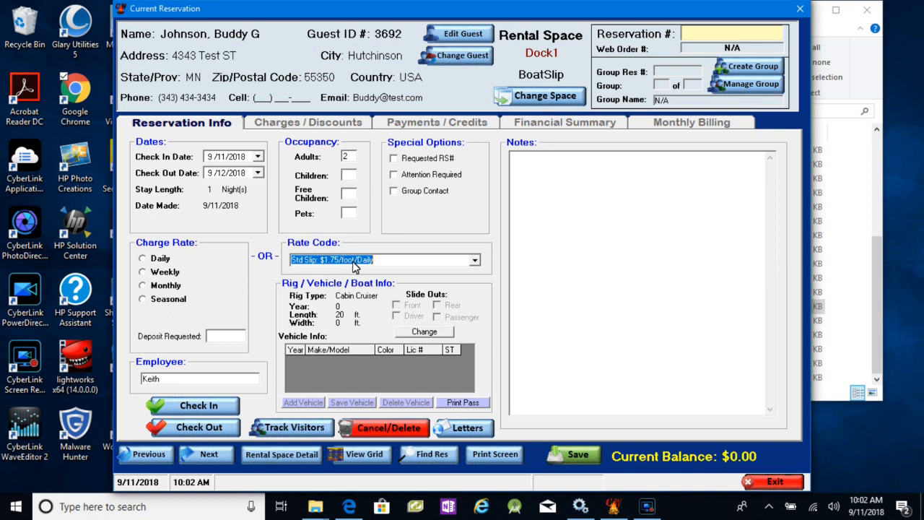
click(578, 455)
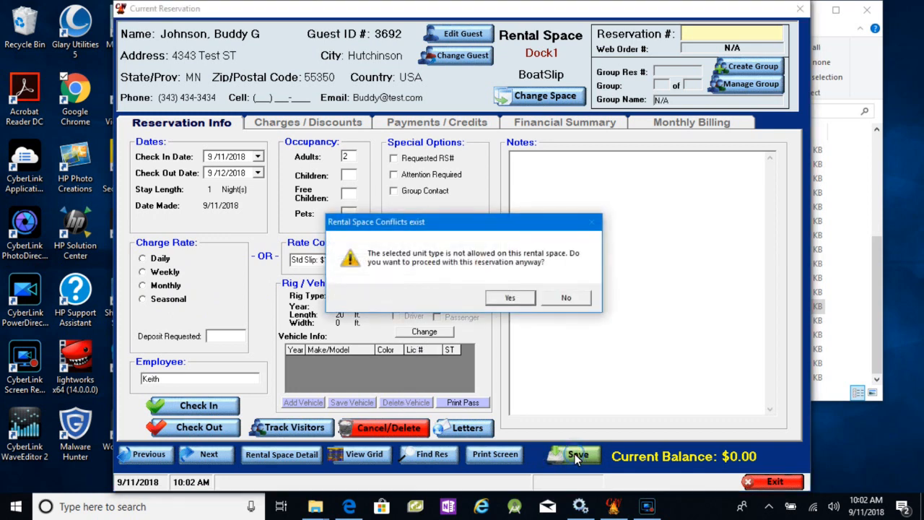
click(512, 297)
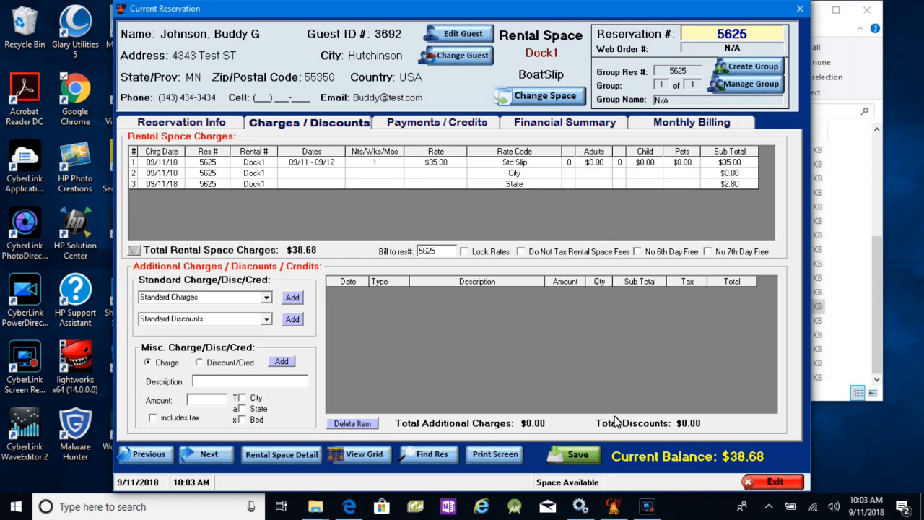
click(575, 453)
click(519, 297)
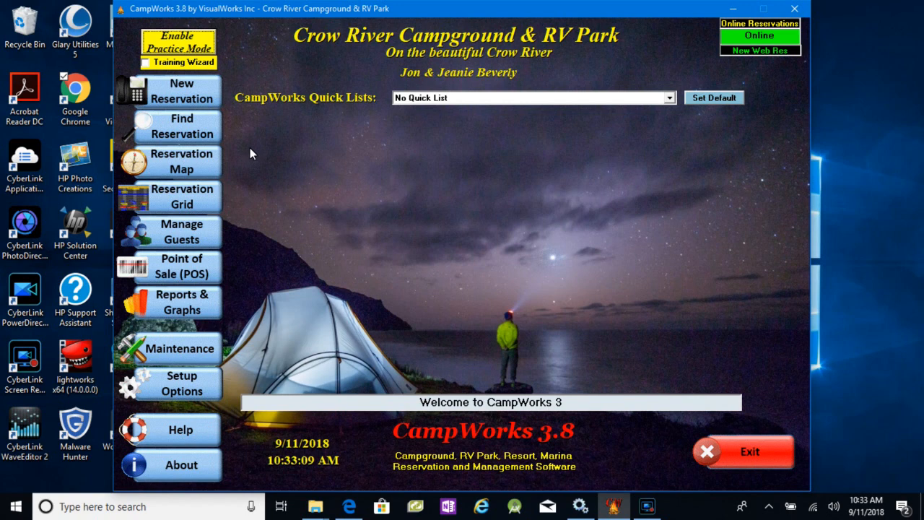
- Look up a returning guest by last name and continue to a new reservation with the second profile in the list
click(182, 91)
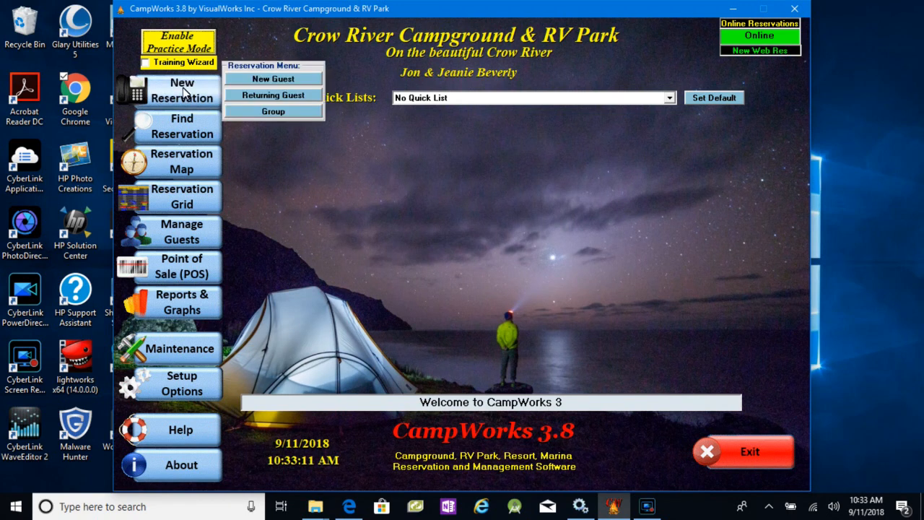
click(274, 96)
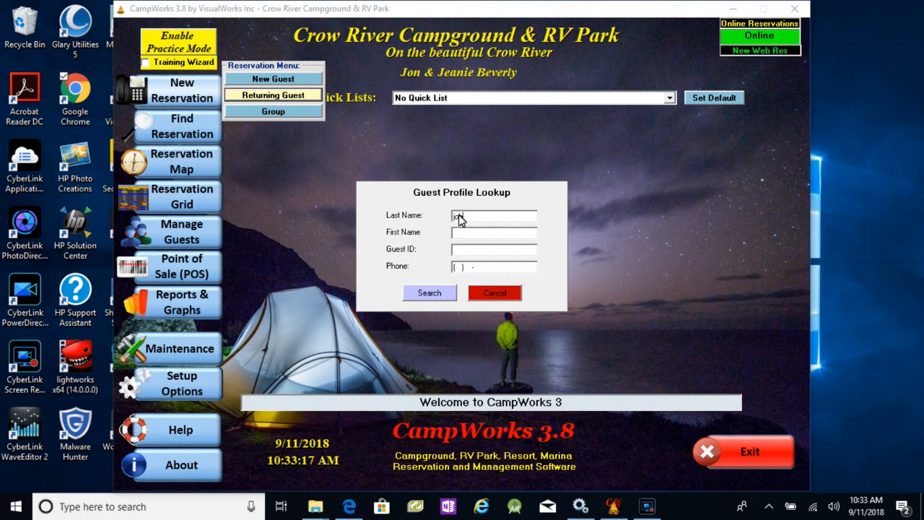
text(hnson)
click(425, 295)
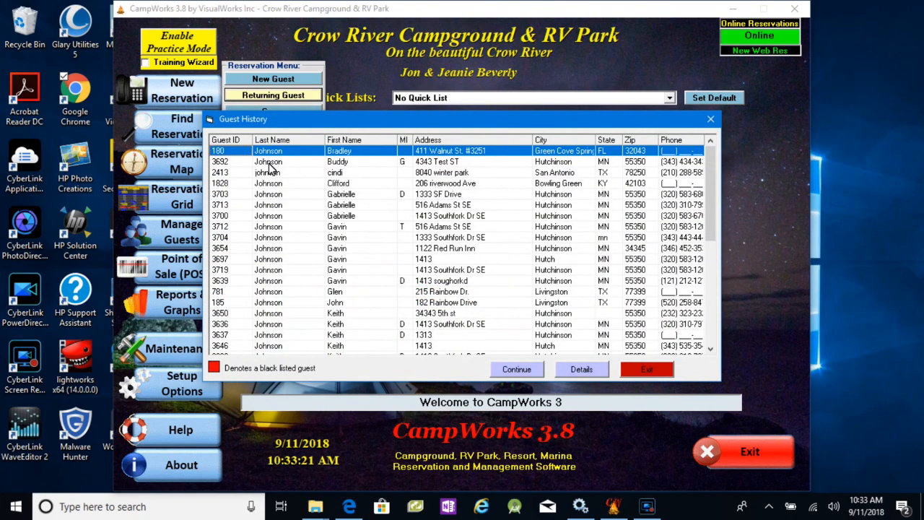
click(269, 162)
click(515, 370)
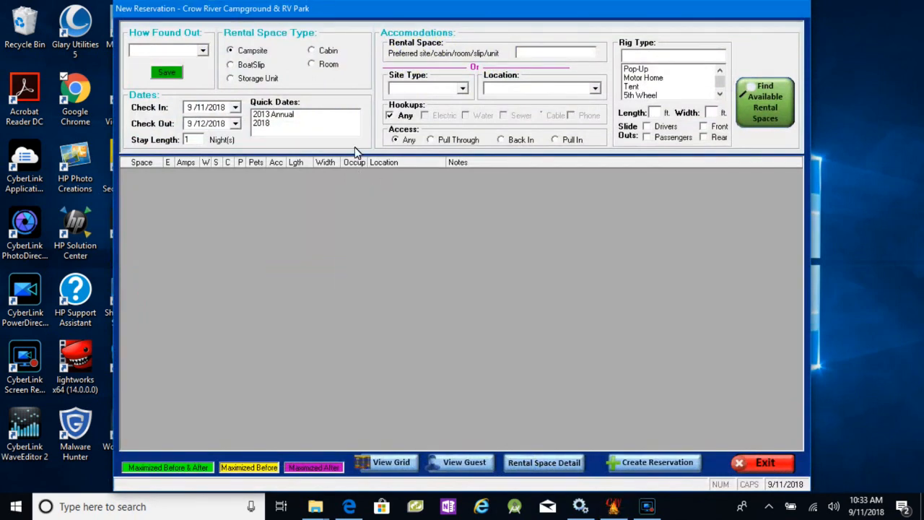
- Find the available campsites, select site 9, and view its rental space detail with rates and allowed rig types
click(766, 99)
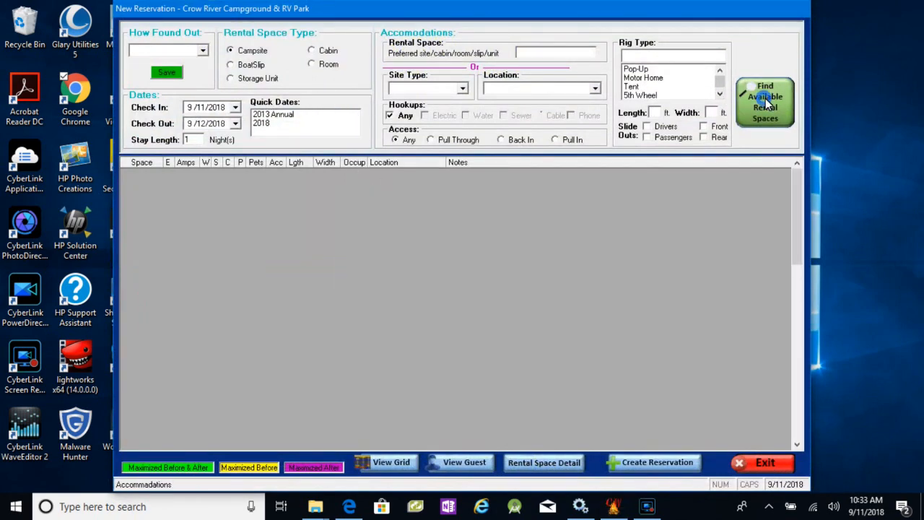
click(186, 229)
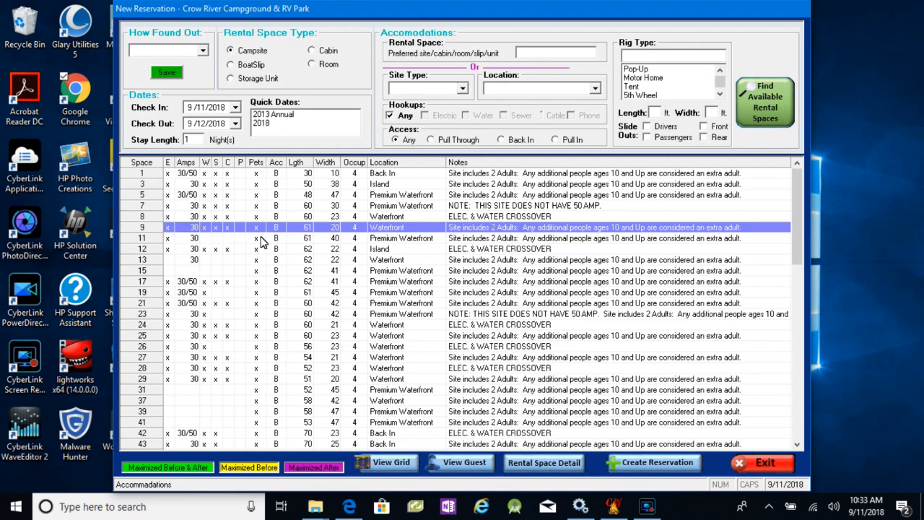
click(556, 465)
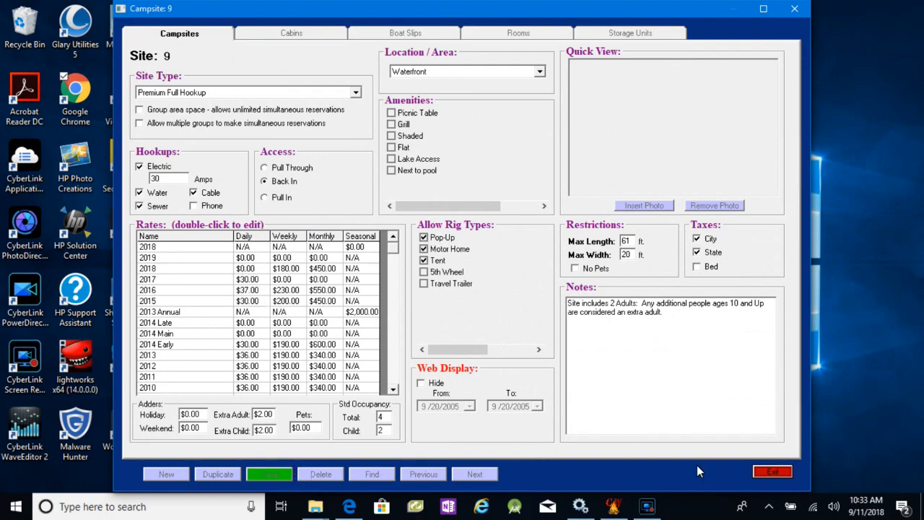
click(773, 471)
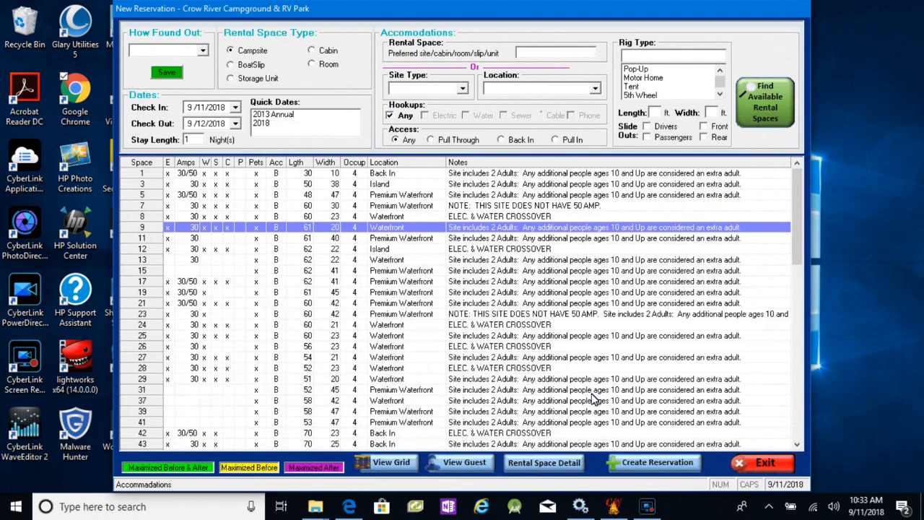
- Create a reservation on campsite 9 for 2 adults at the Daily charge rate and save it, accepting the prompts
click(654, 465)
click(514, 301)
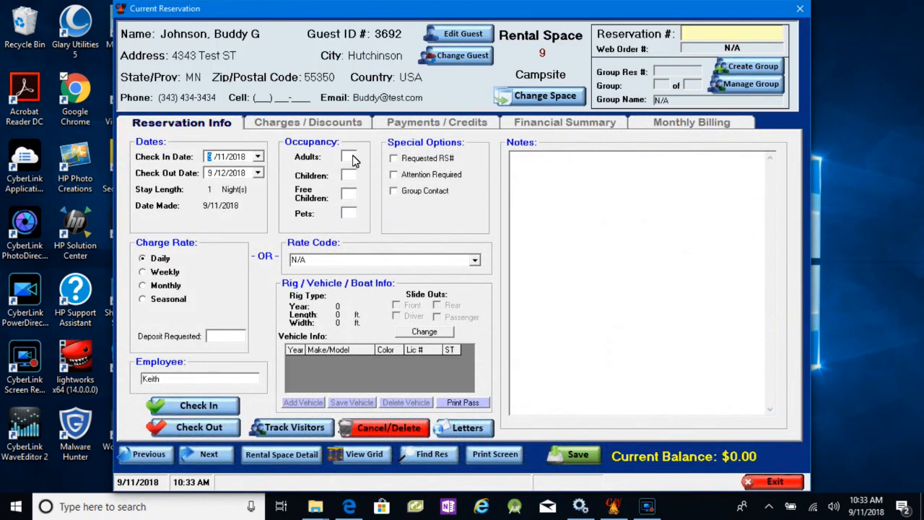
click(351, 156)
text(2)
click(580, 457)
click(484, 303)
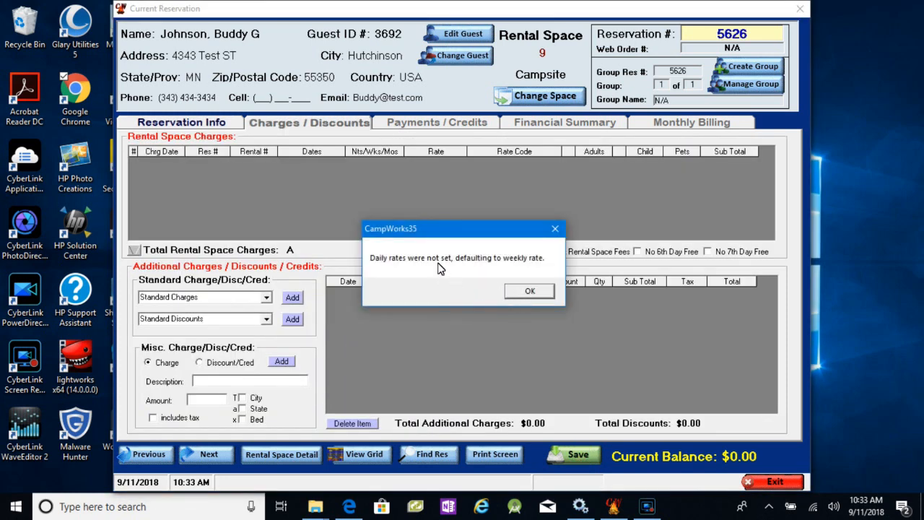
click(528, 292)
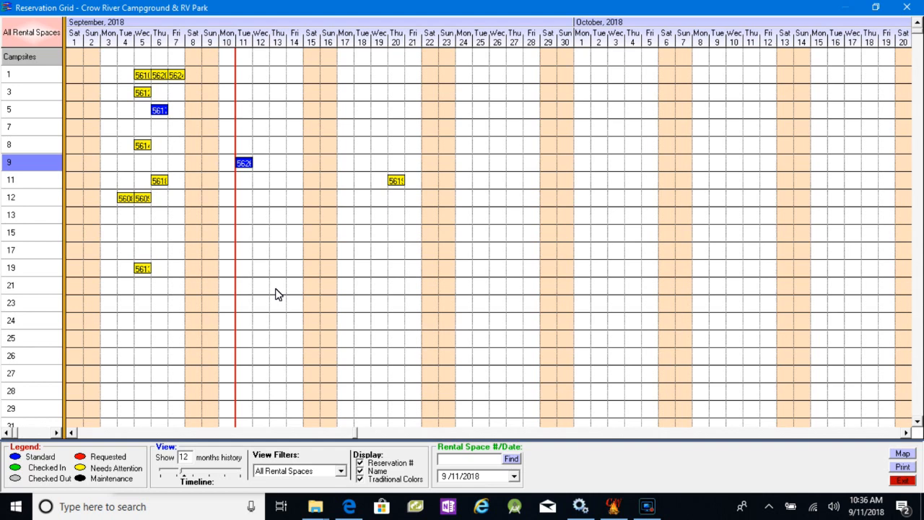
- Open the September 11 reservation on campsite 9 and examine the option for adding it to an existing group
click(245, 165)
double_click(244, 165)
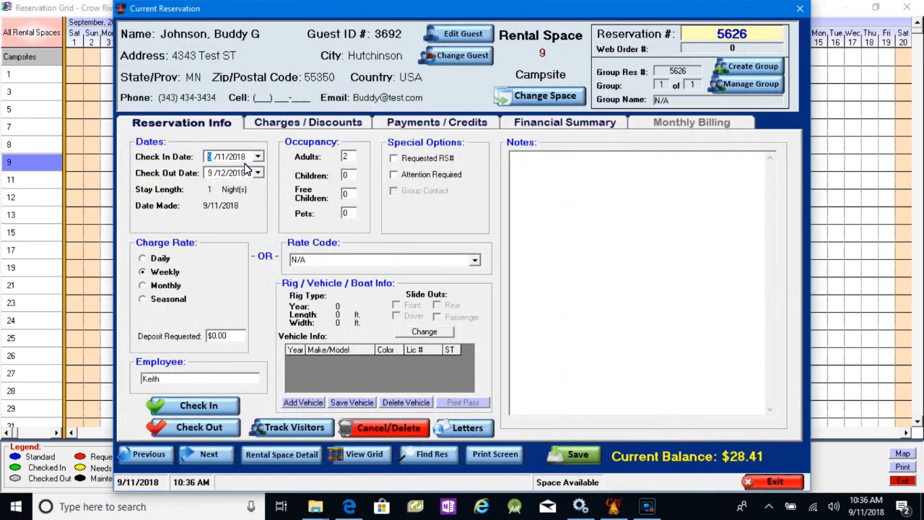
click(750, 66)
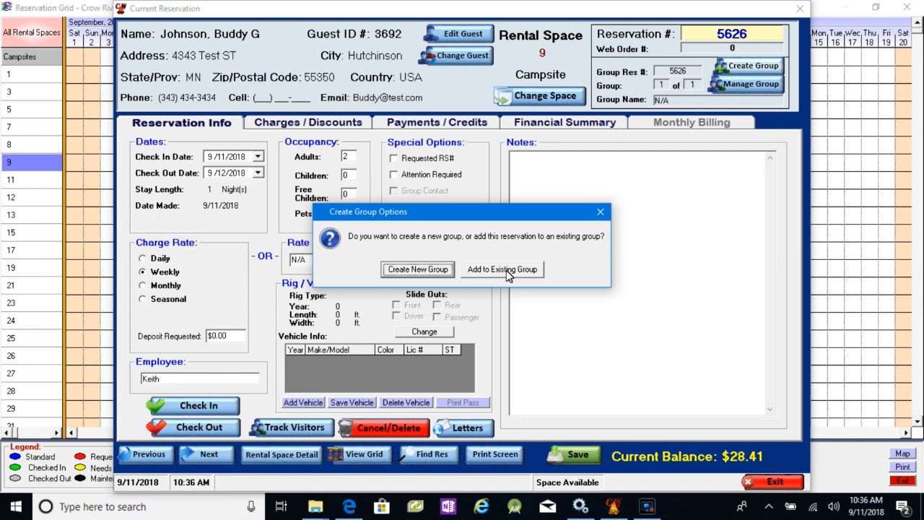
click(506, 270)
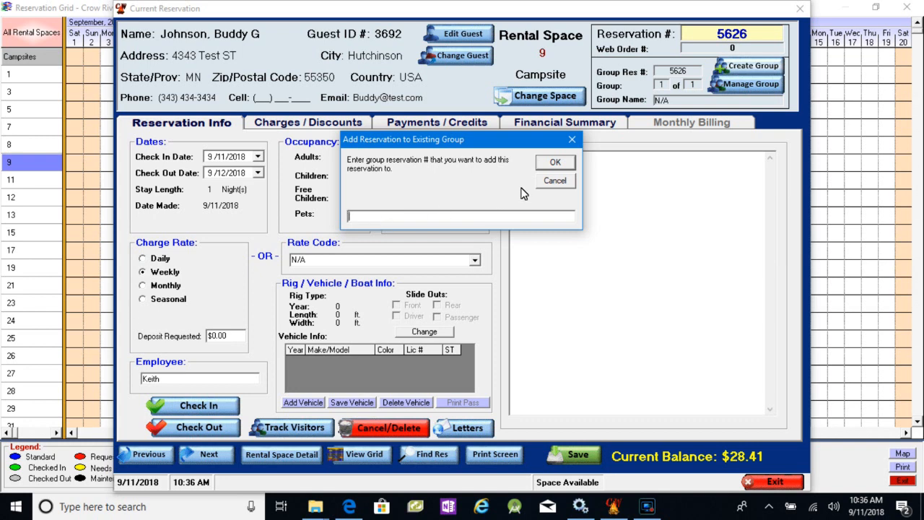
click(556, 181)
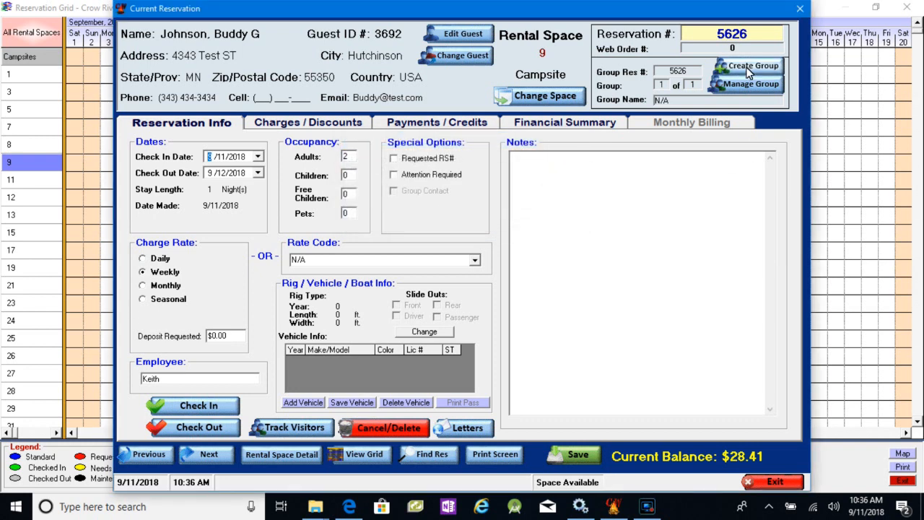
- Start a new group from this reservation using a different guest profile looked up with "j", and find the available campsites
click(748, 66)
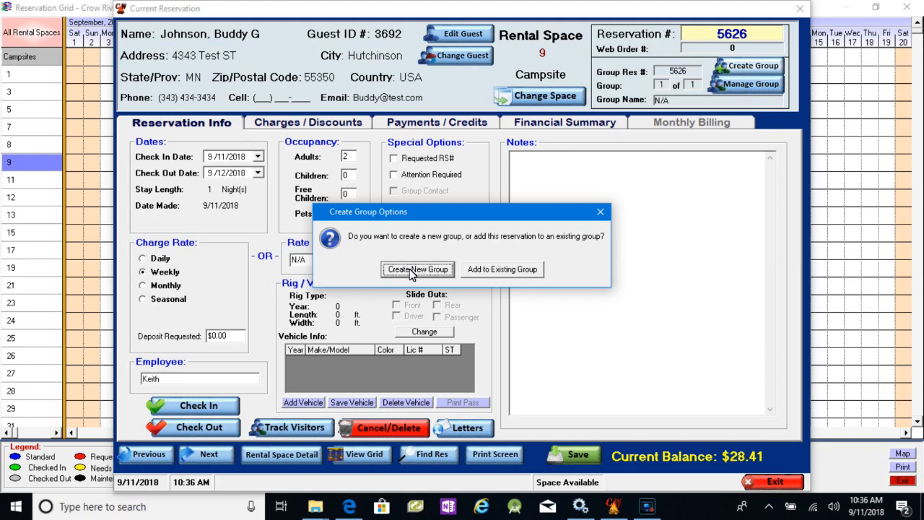
click(410, 268)
click(435, 270)
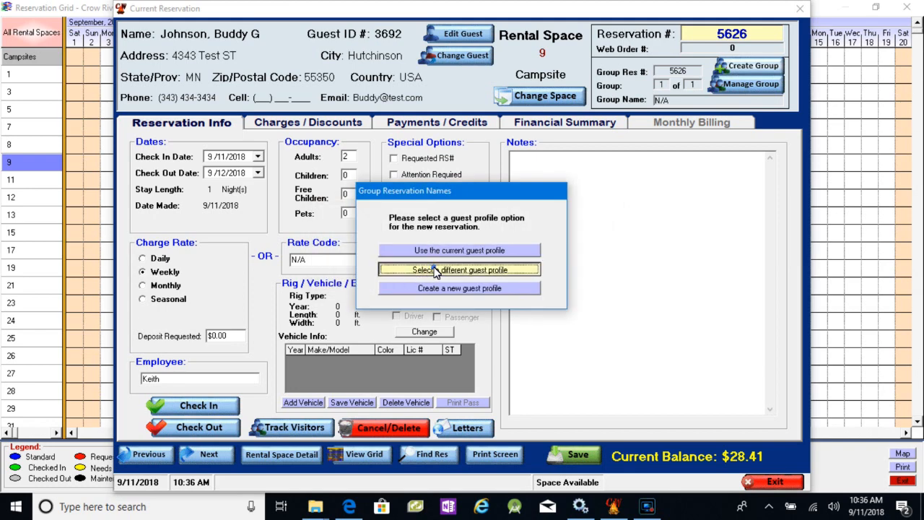
text(j)
key(Return)
click(318, 217)
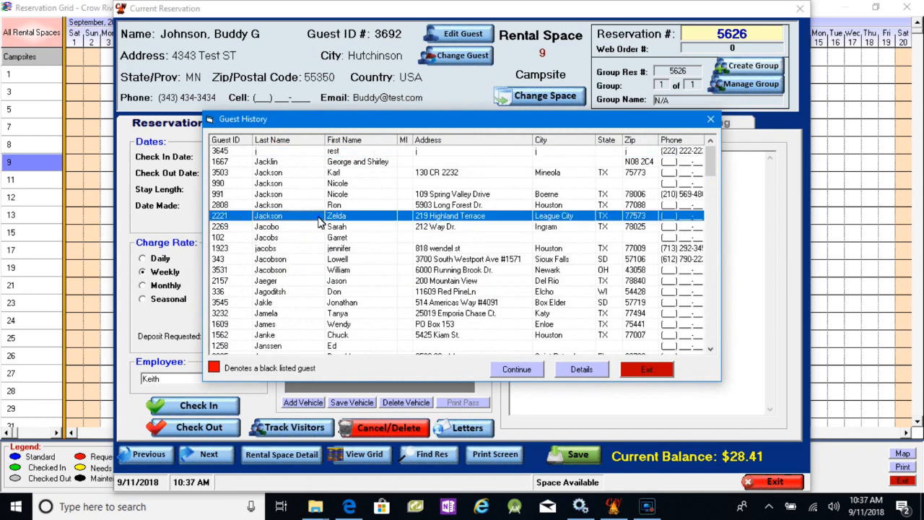
click(524, 371)
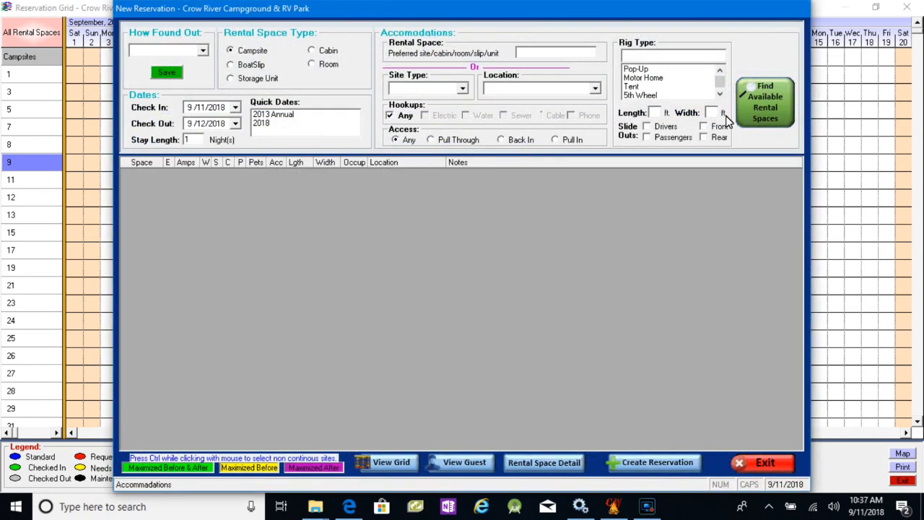
click(770, 108)
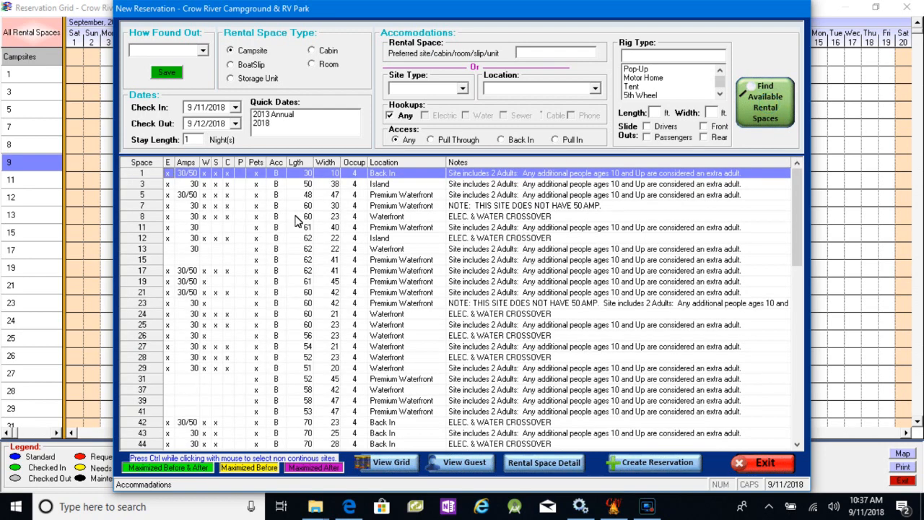
- Try out multi-site selection with separate sites 3, 5, 8 and 12, and with the continuous range from site 3 to 13
click(184, 195)
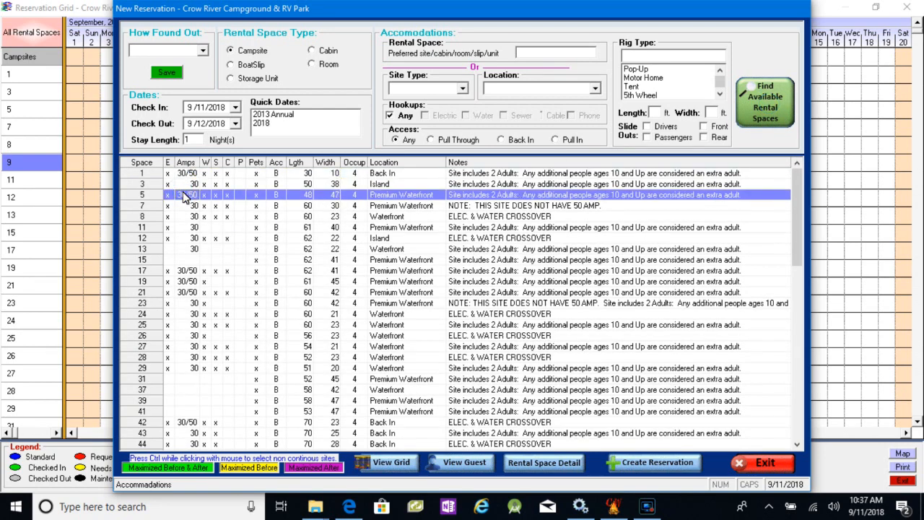
ctrl+click(185, 215)
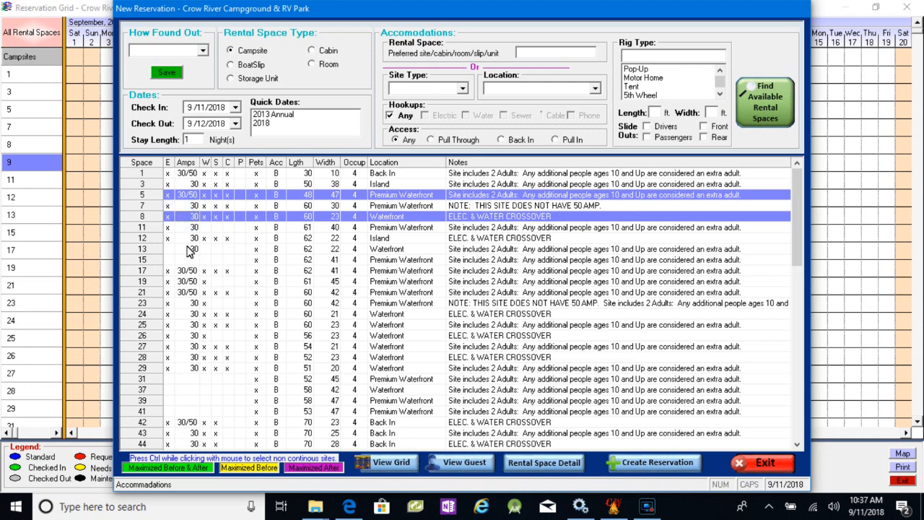
ctrl+click(187, 238)
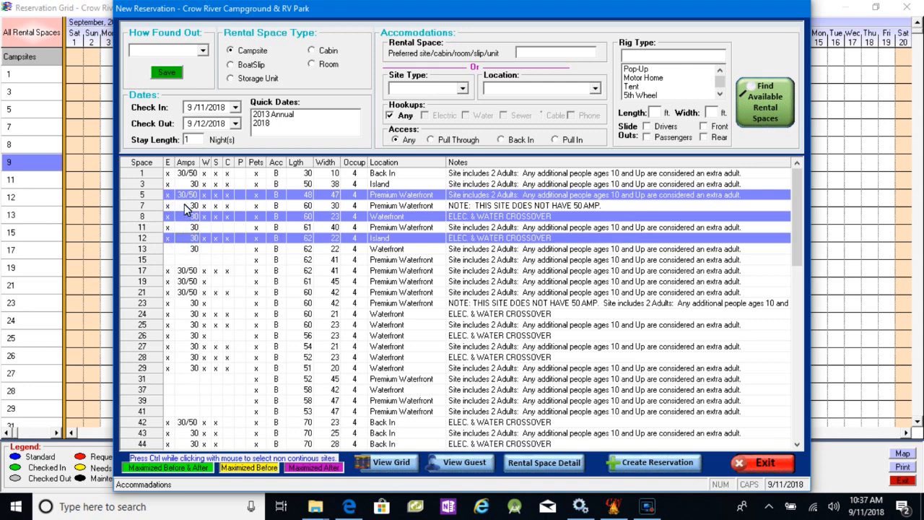
ctrl+click(185, 184)
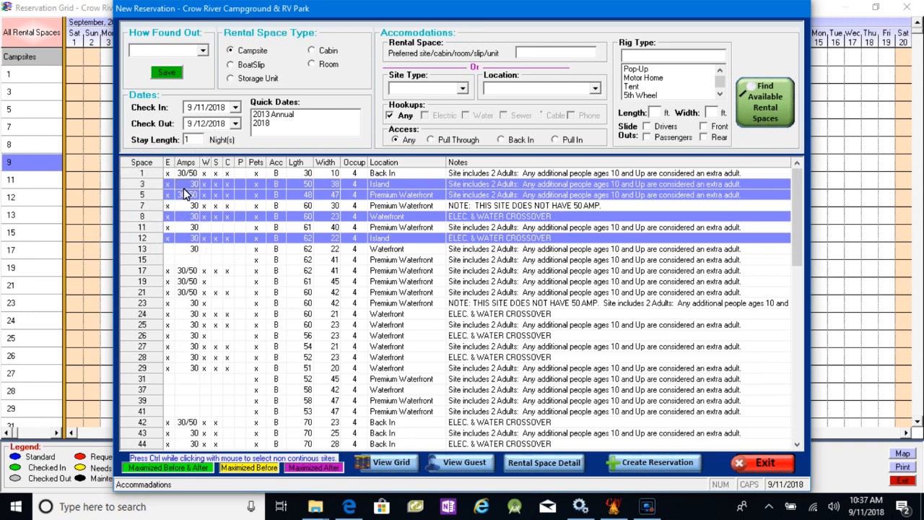
click(174, 249)
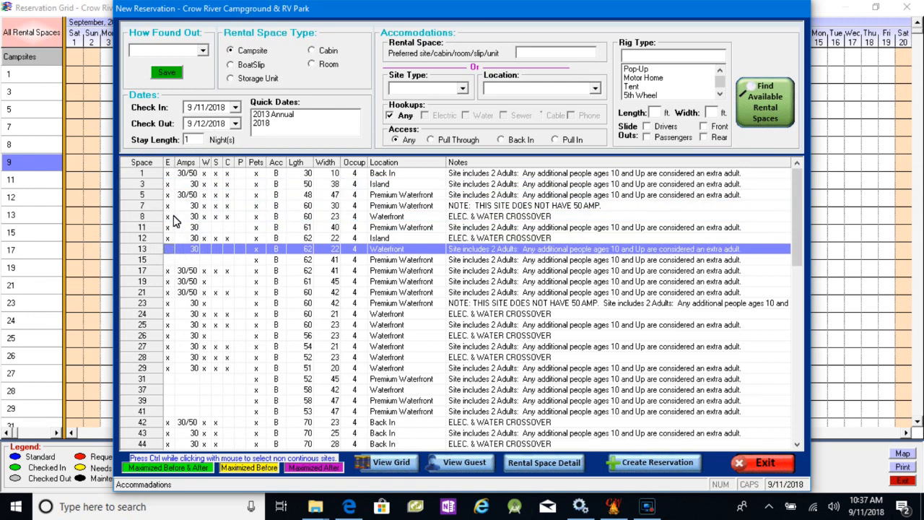
shift+click(173, 215)
shift+click(173, 184)
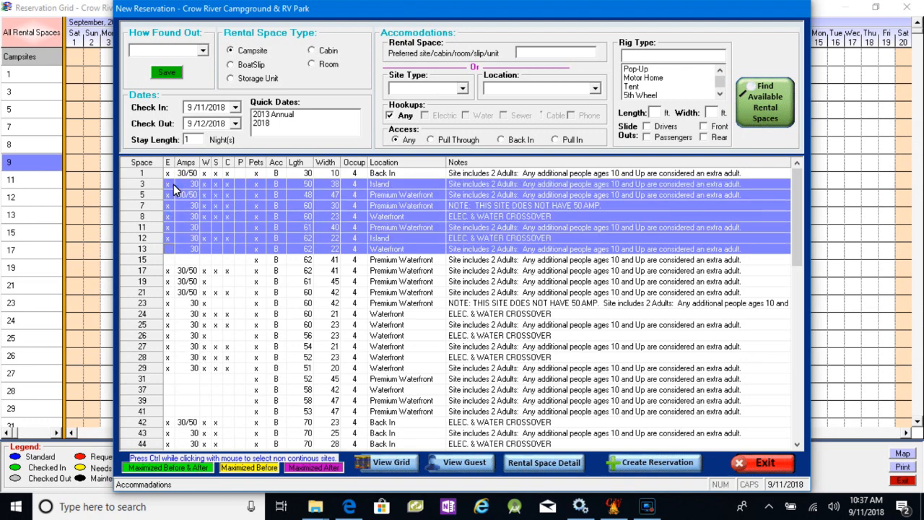
- Select campsites 3, 7 and 11 and create the group reservation with charges billed to each individual reservation
click(180, 186)
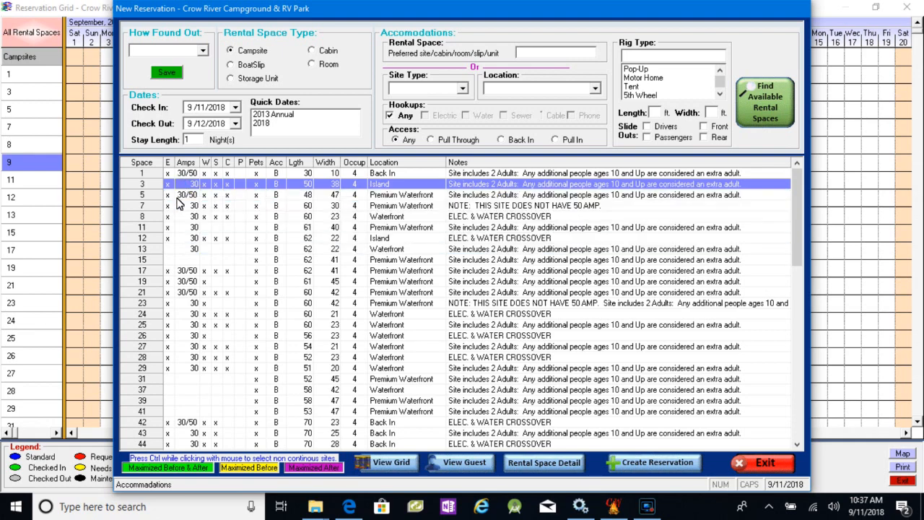
ctrl+click(174, 206)
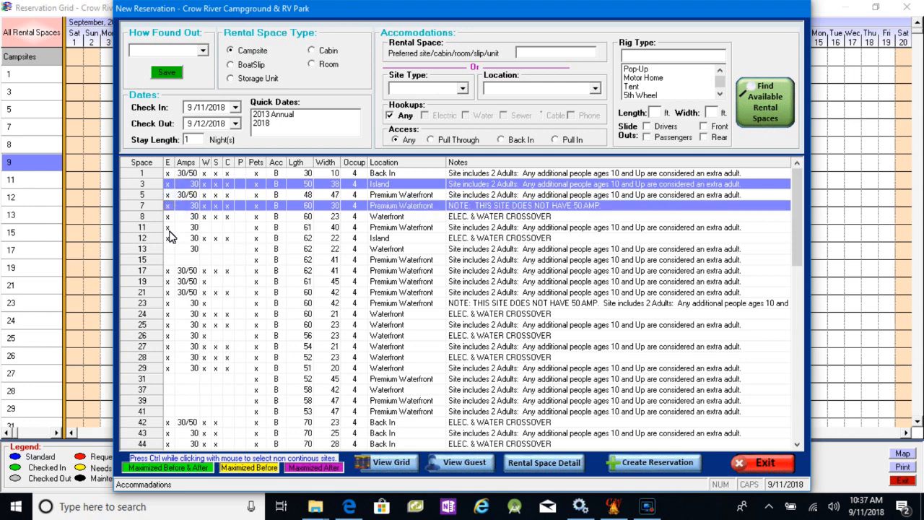
ctrl+click(171, 228)
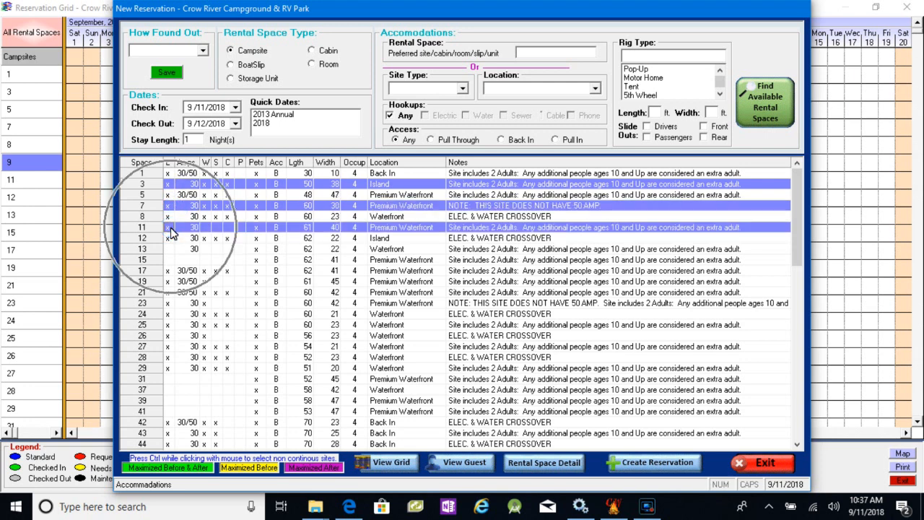
click(627, 461)
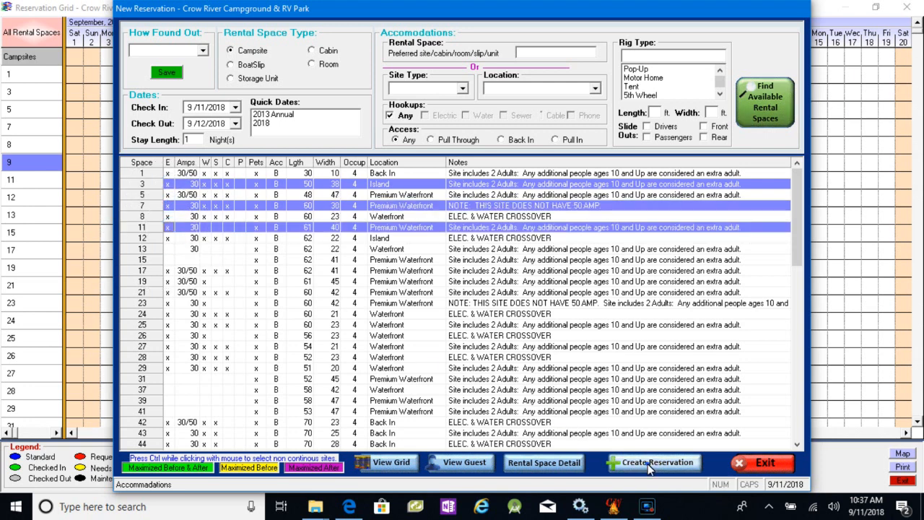
click(506, 299)
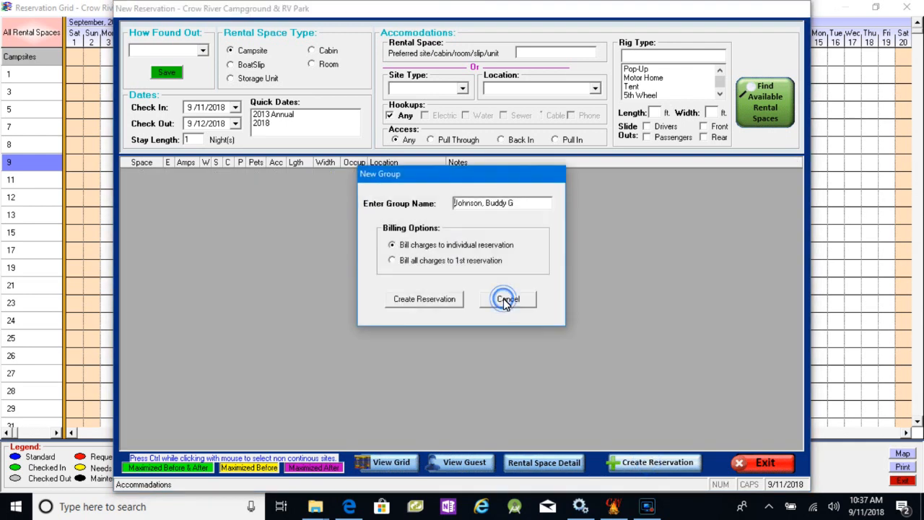
click(427, 304)
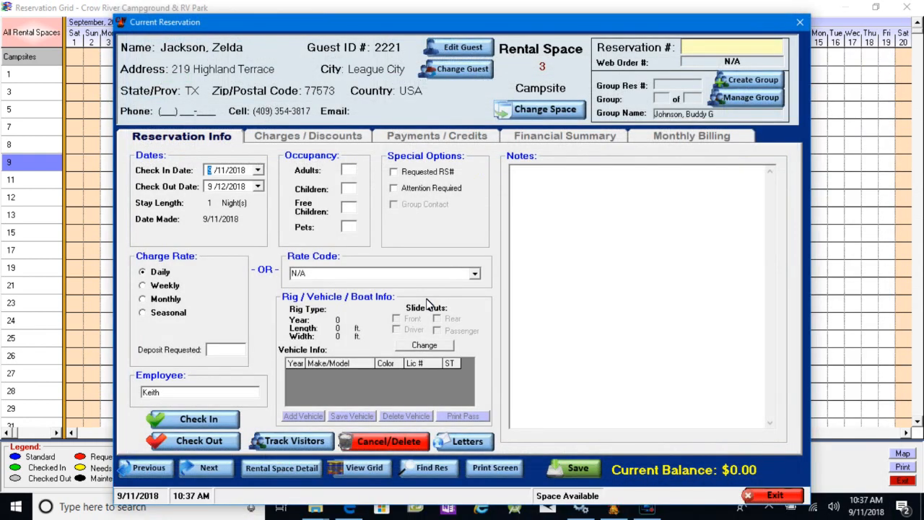
- Set 2 adults on the campsite 3 reservation, save it without rig information, and return to the reservation grid
click(348, 172)
text(2)
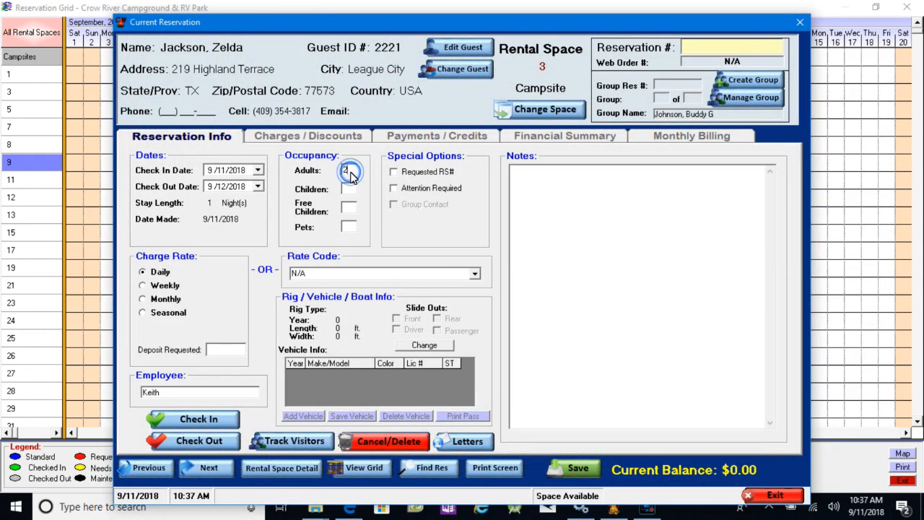
click(572, 466)
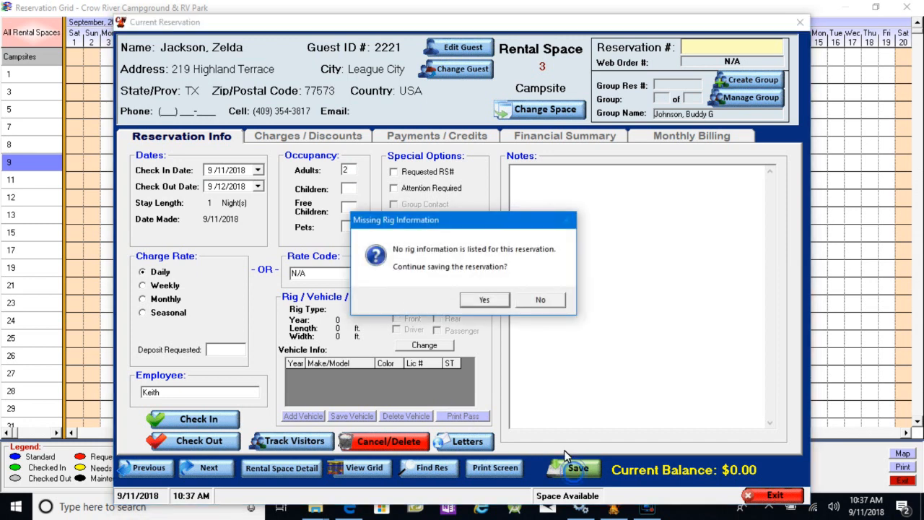
click(491, 300)
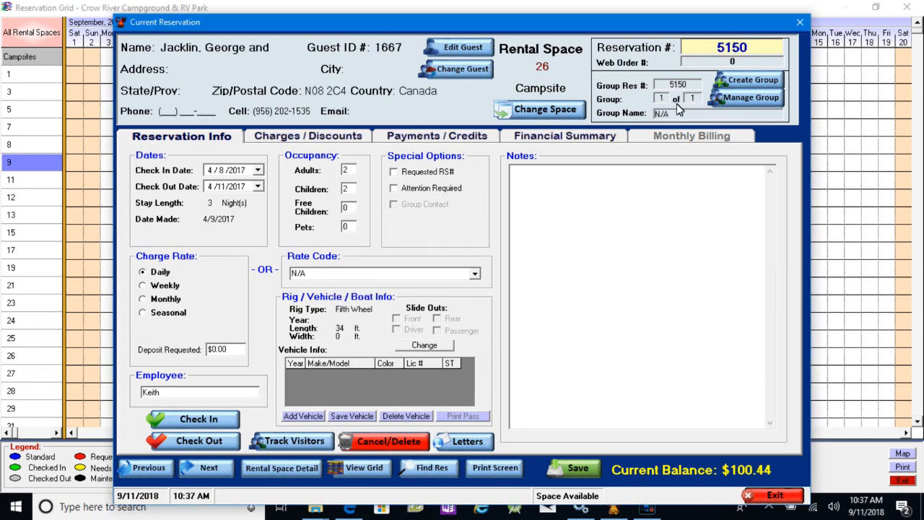
click(771, 495)
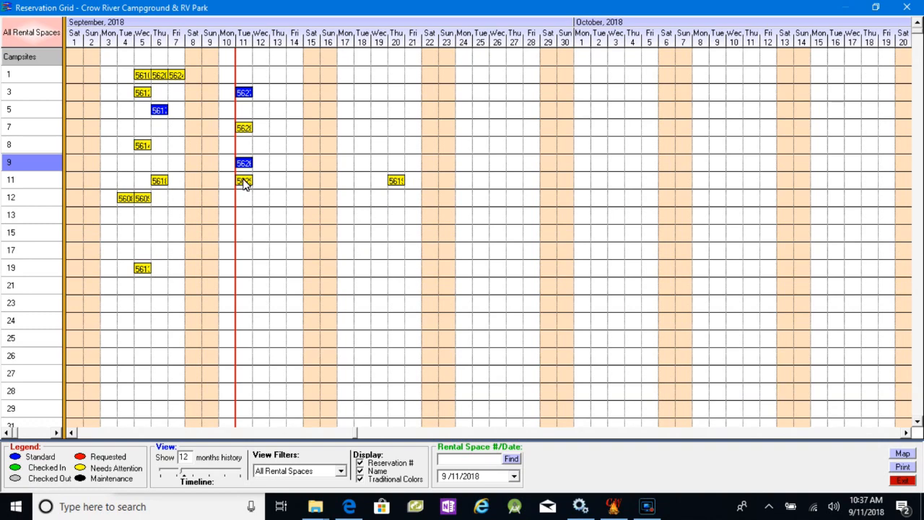
- Open the September 11 reservation on campsite 11, review its group's member list, and return to the grid
click(244, 181)
click(244, 181)
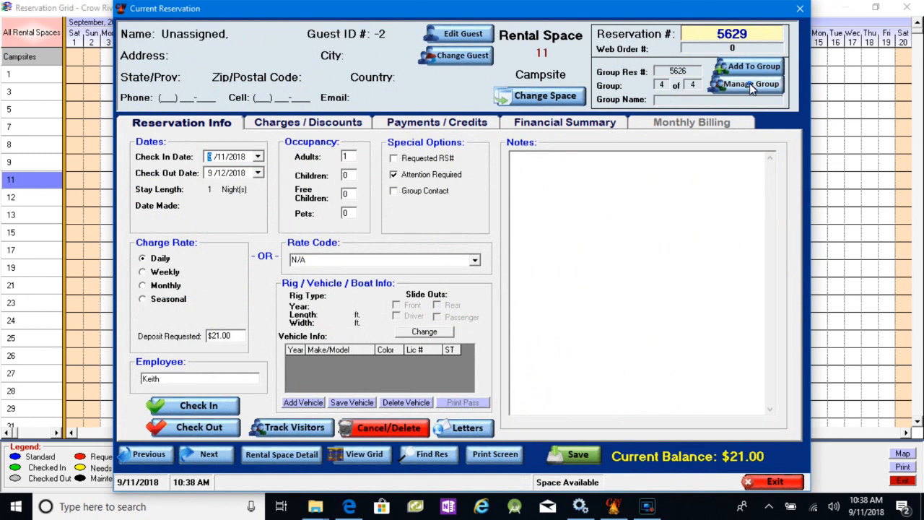
click(750, 83)
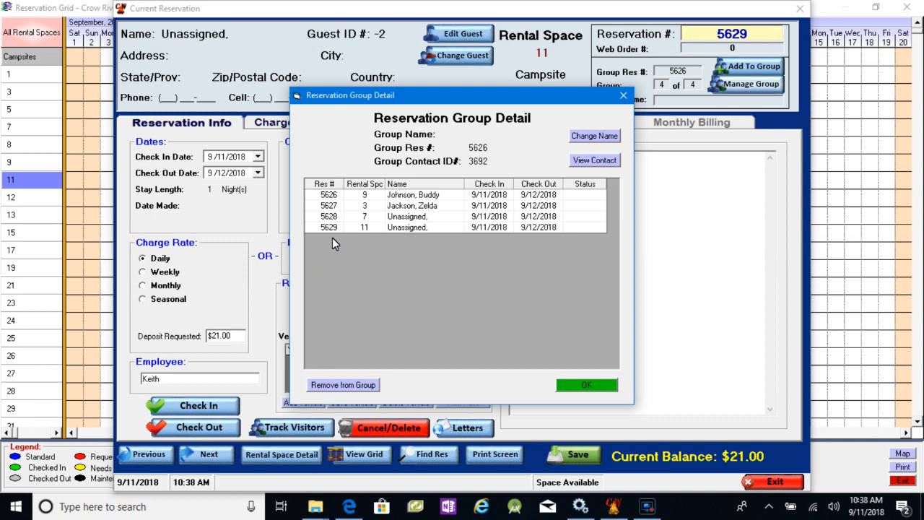
click(594, 388)
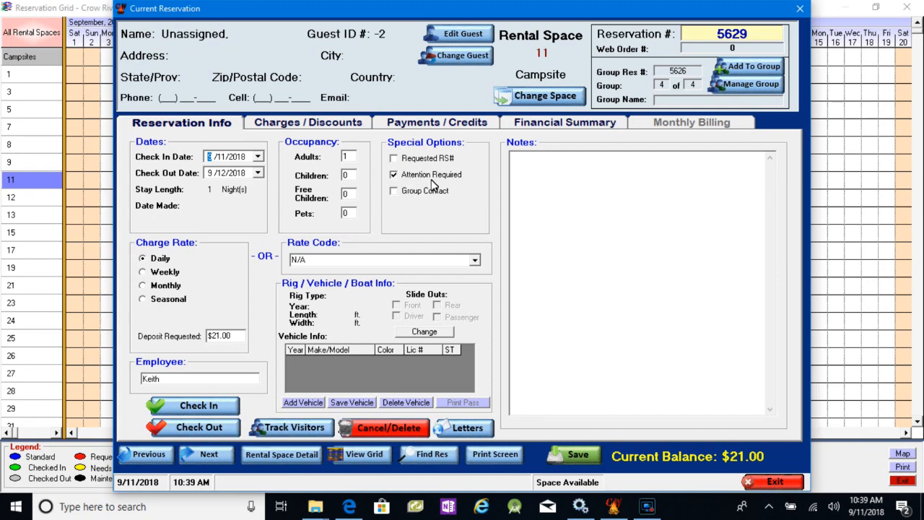
click(773, 481)
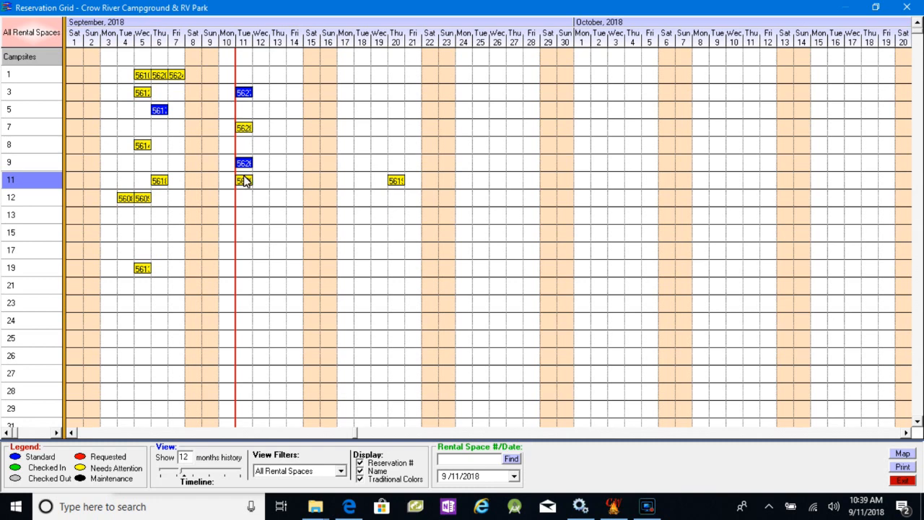
- Open the September 11 reservation on campsite 7 and view its payments and its rental space charges
double_click(244, 128)
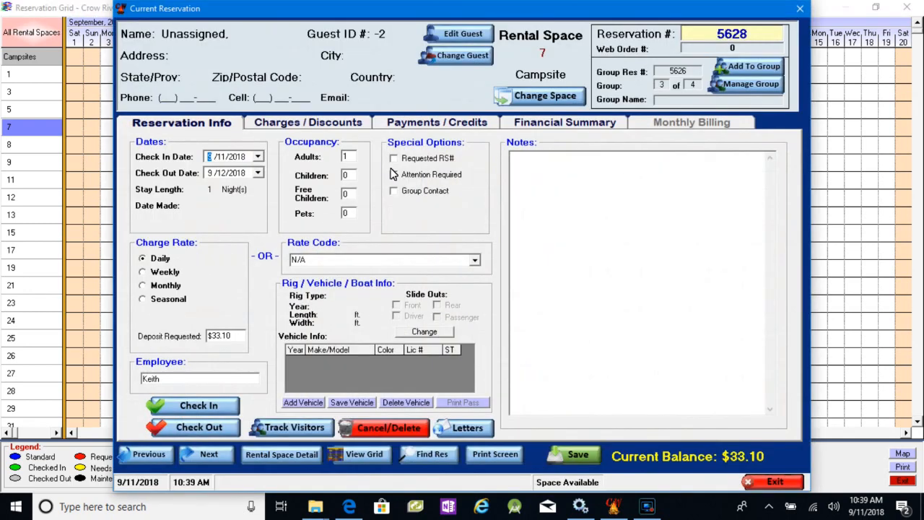
click(394, 176)
click(393, 176)
click(420, 124)
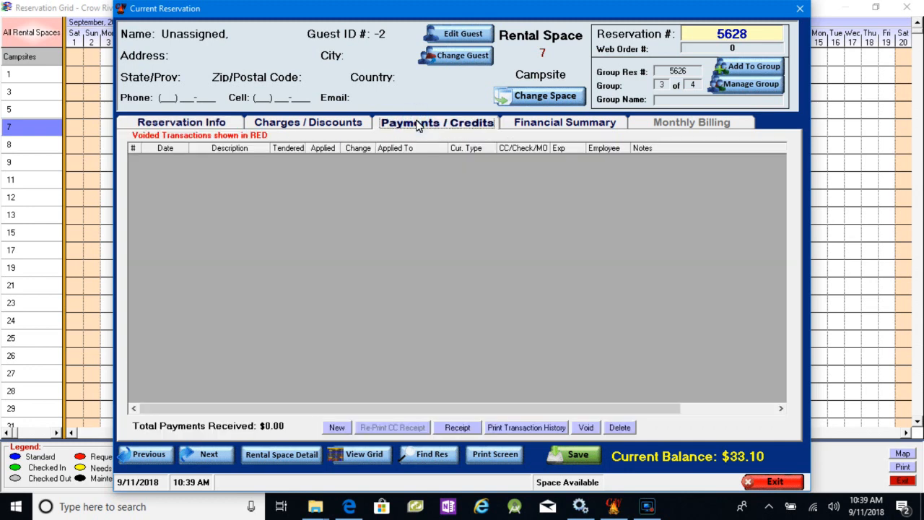
click(312, 123)
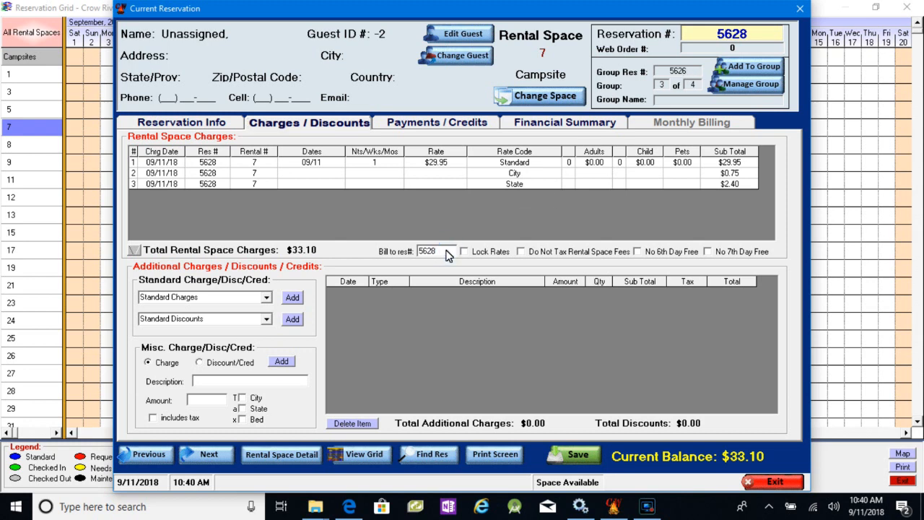
- Bill the campsite 7 charges to the group's first reservation and save without rig information
key(BackSpace)
text(6)
click(571, 457)
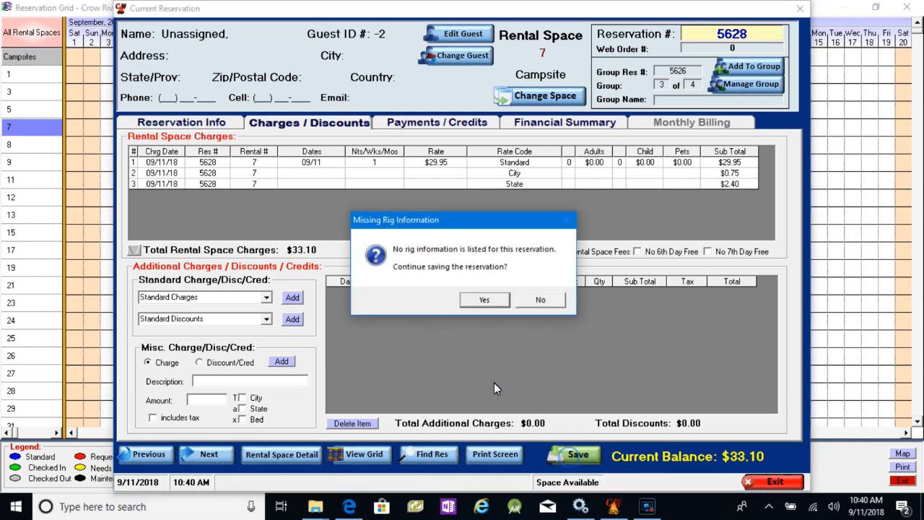
click(479, 298)
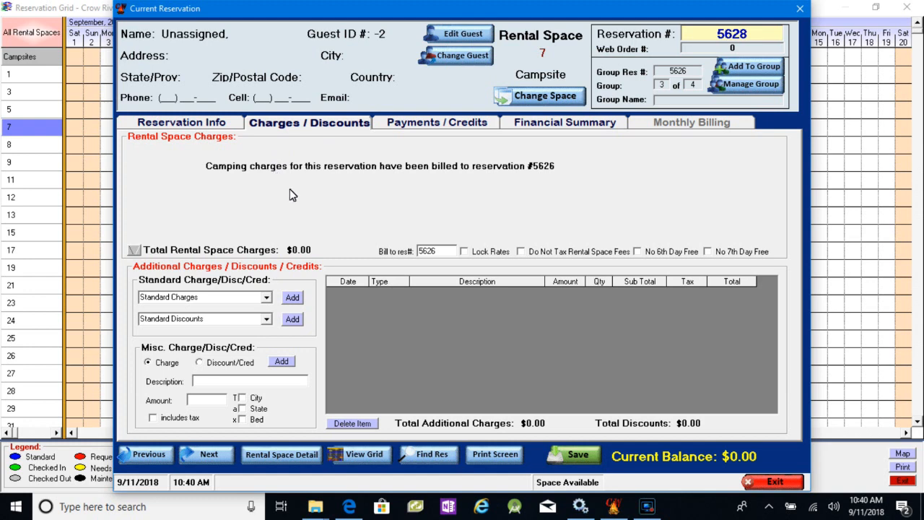
- Bill the campsite 7 rental charges back to its own reservation and save without rig information
click(447, 252)
key(BackSpace)
text(8)
click(580, 456)
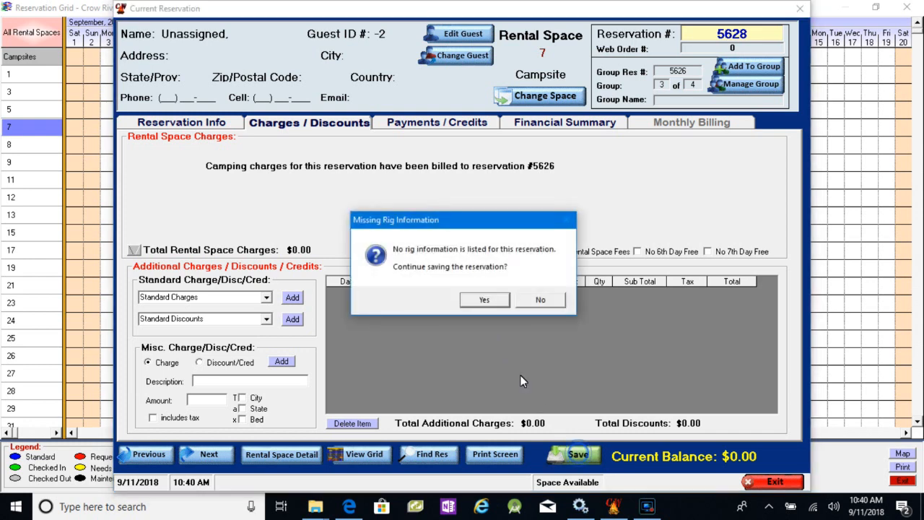
click(479, 301)
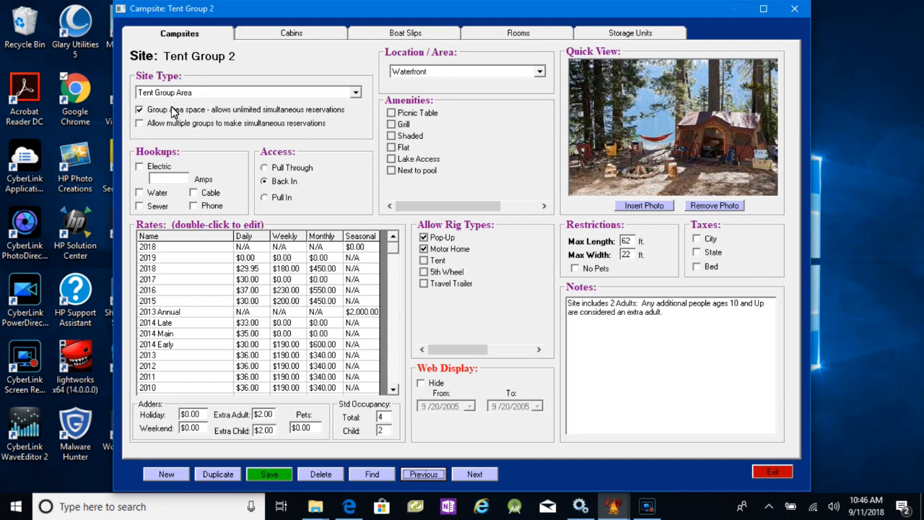
- Review the group area and simultaneous-reservation options on the Tent Group campsites and Tent Area, and close the campsite setup
mouse_move(174, 115)
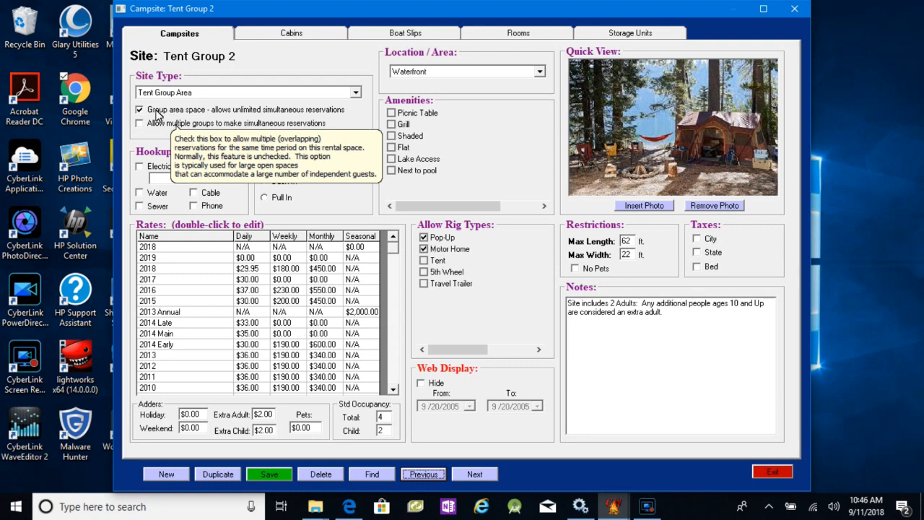
click(423, 474)
click(482, 476)
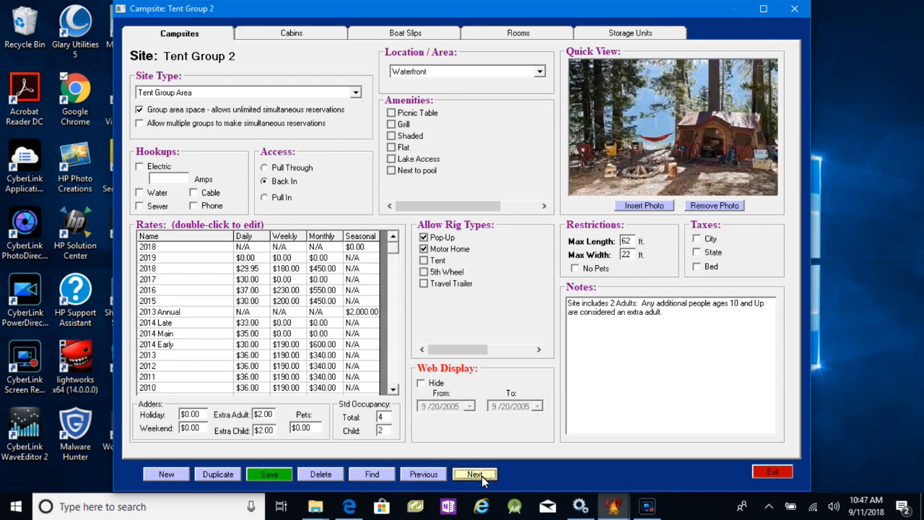
click(482, 476)
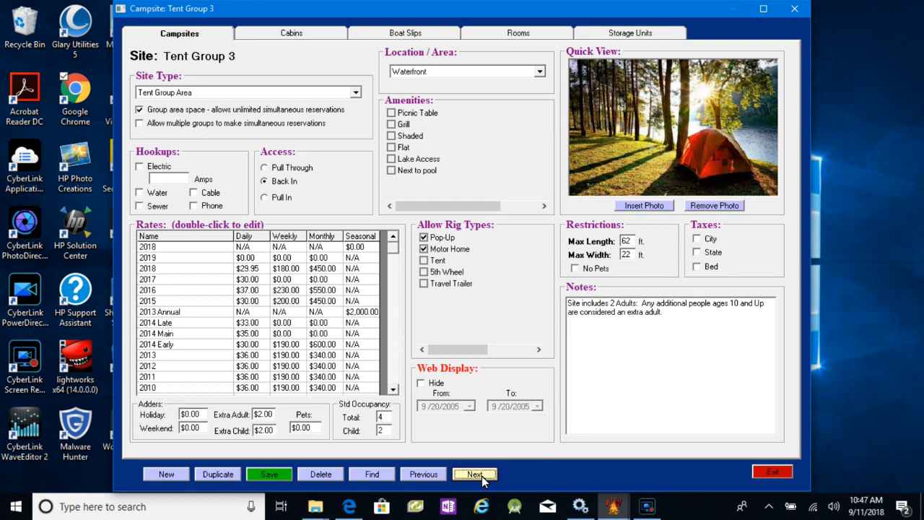
click(482, 476)
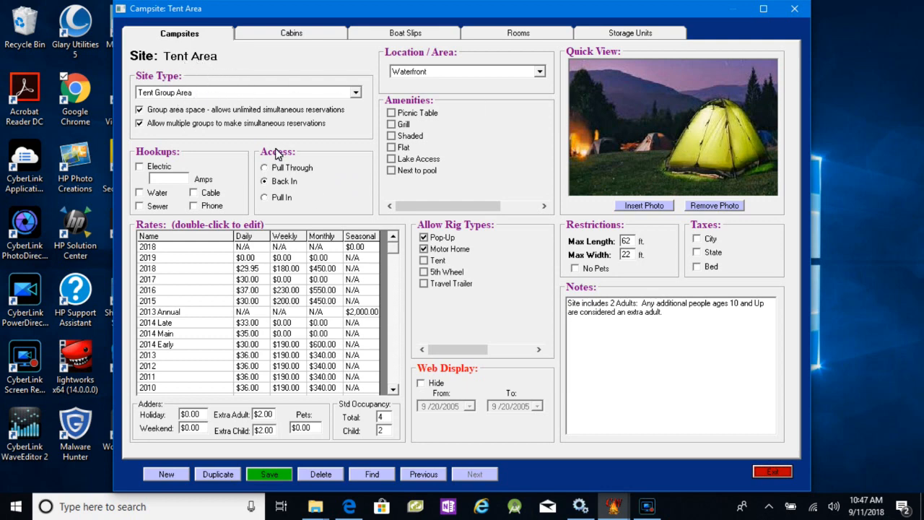
click(773, 474)
- Start a reservation for a returning guest, looking up last names beginning with J and choosing the third guest listed
mouse_move(182, 98)
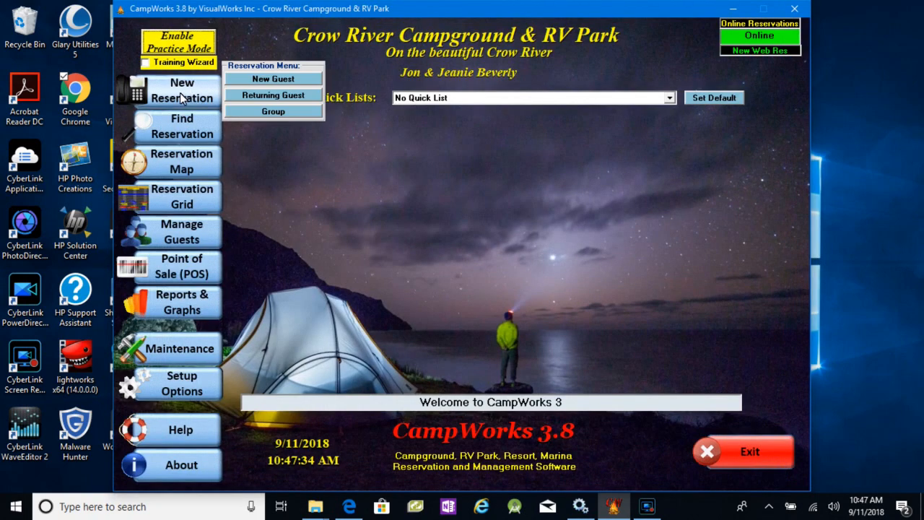
click(266, 95)
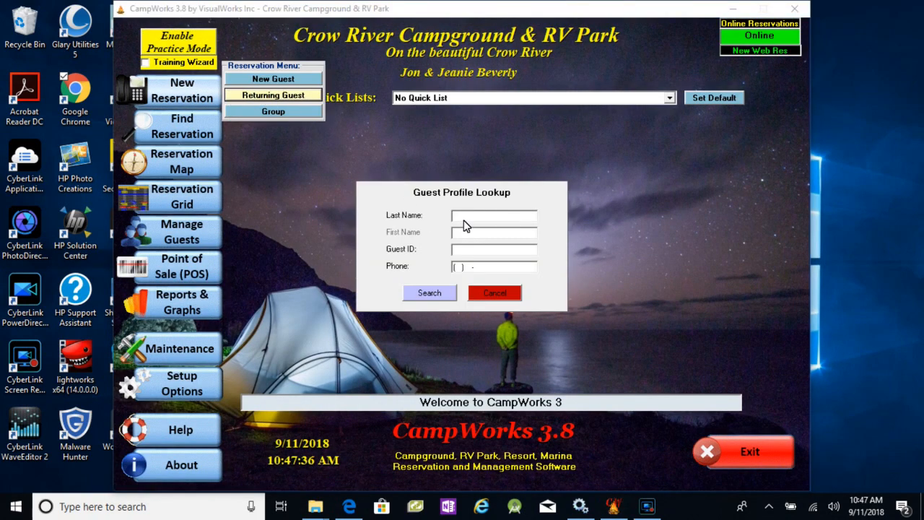
text(j)
key(Return)
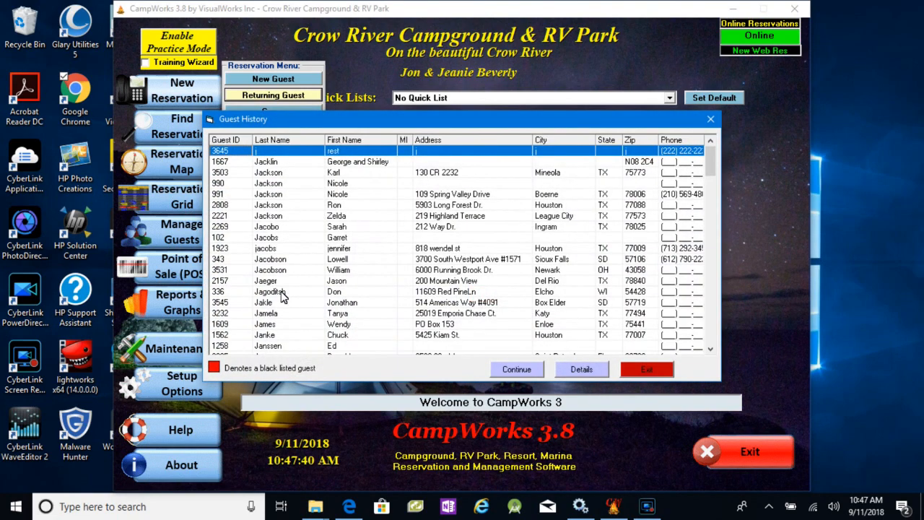
click(264, 174)
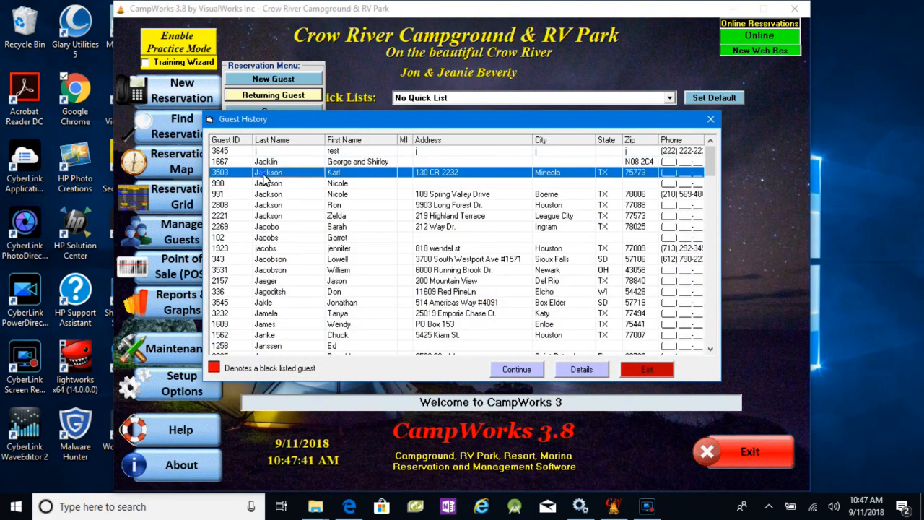
click(516, 368)
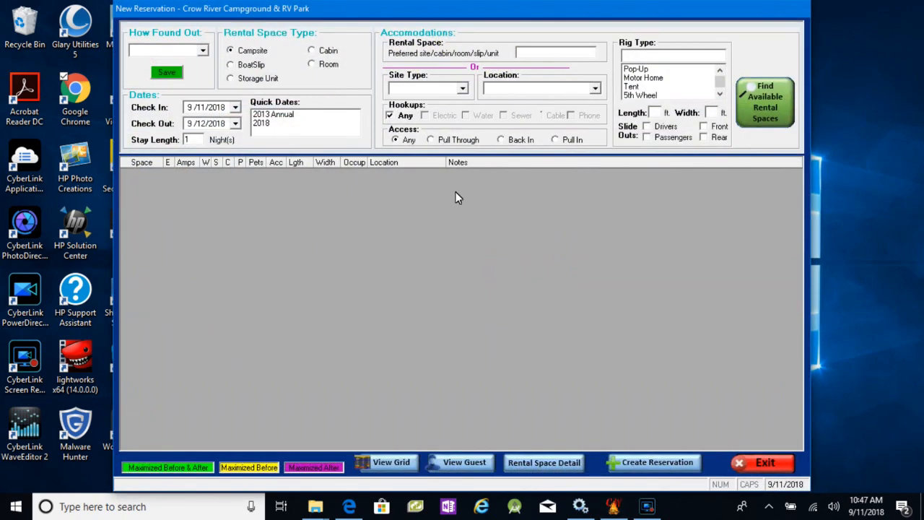
- Find available Tent Group Area campsites and create the guest's reservation on Tent Area
click(463, 89)
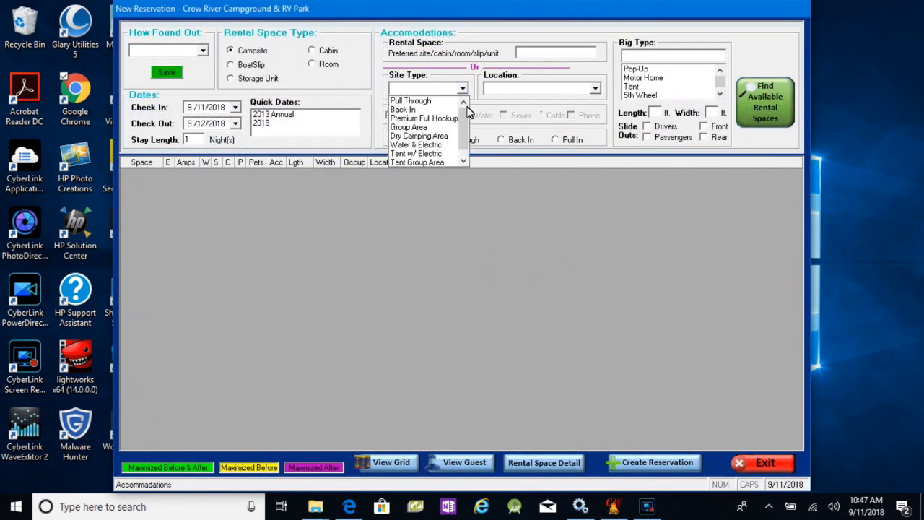
drag(466, 117, 466, 160)
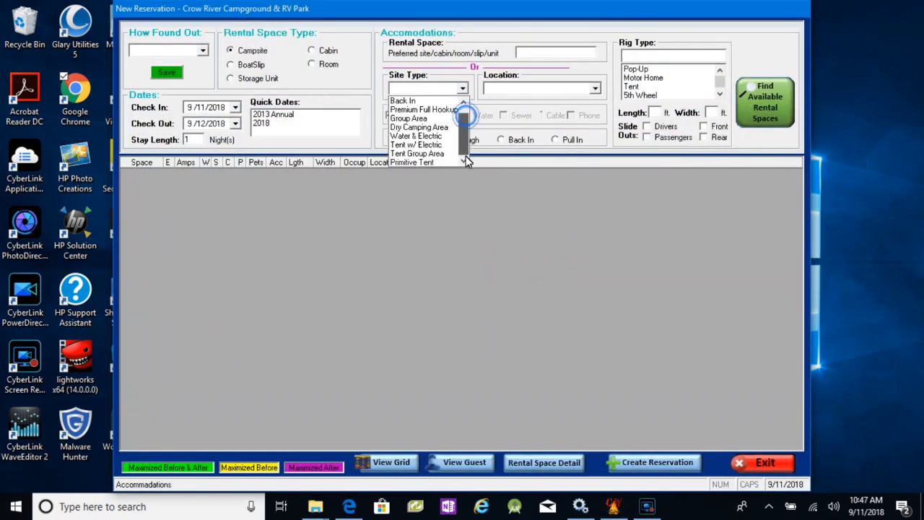
click(426, 155)
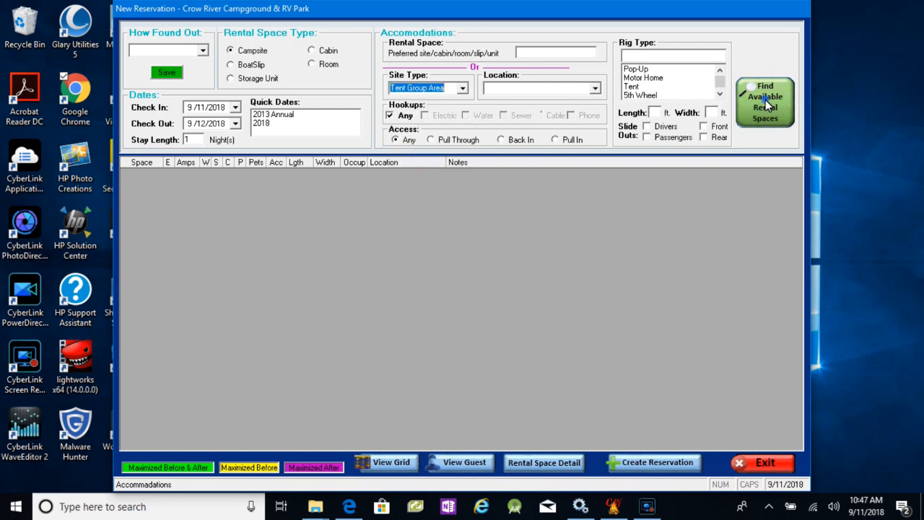
click(765, 101)
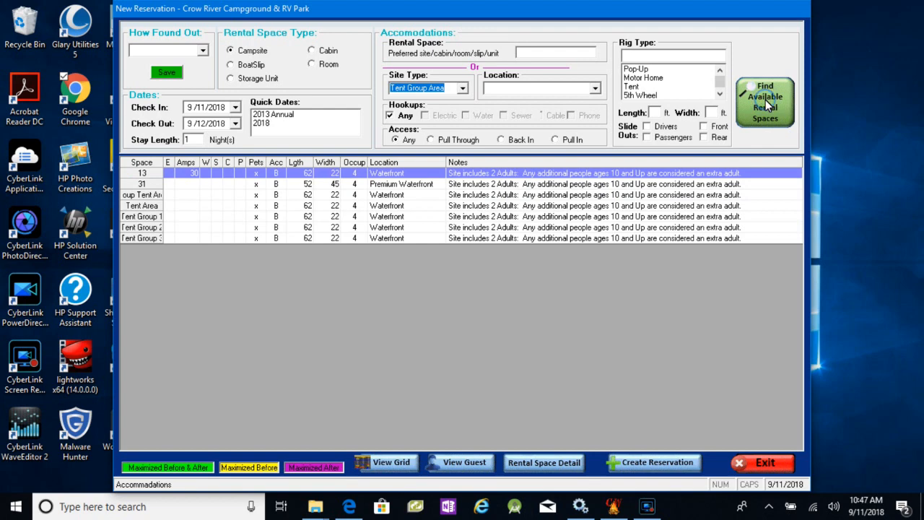
click(149, 208)
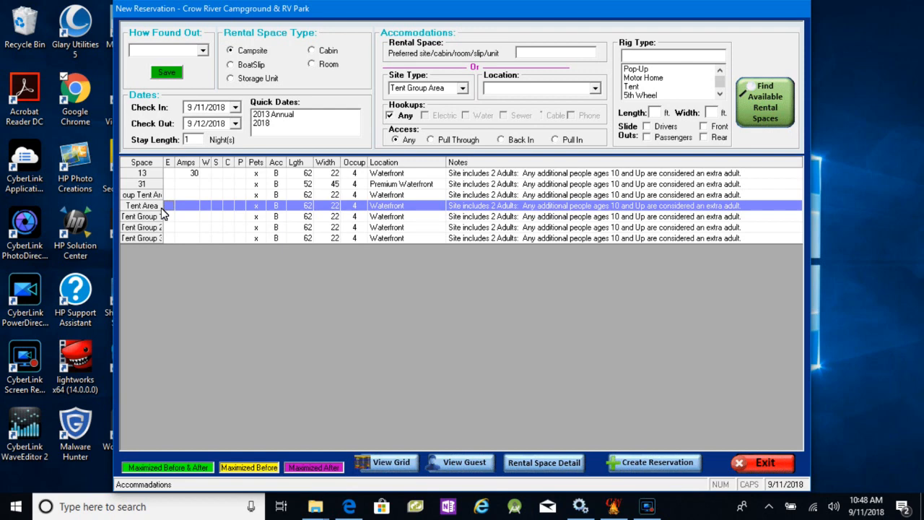
click(645, 466)
click(517, 299)
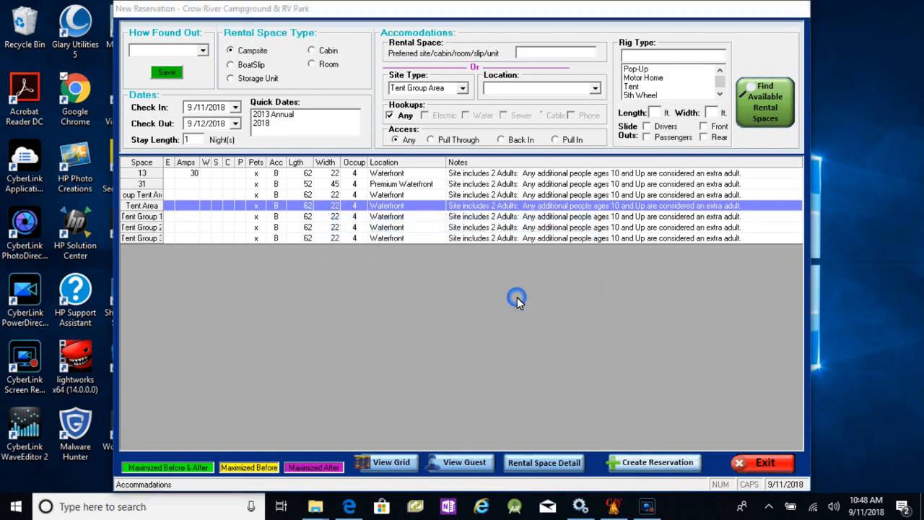
- Set 2 adults on the Tent Area reservation, save it without rig information, and close it
click(348, 156)
text(2)
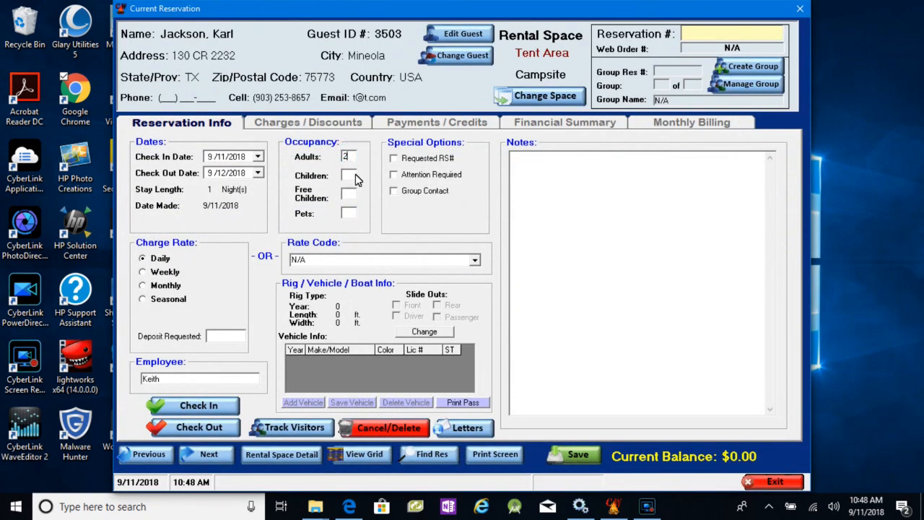
click(567, 456)
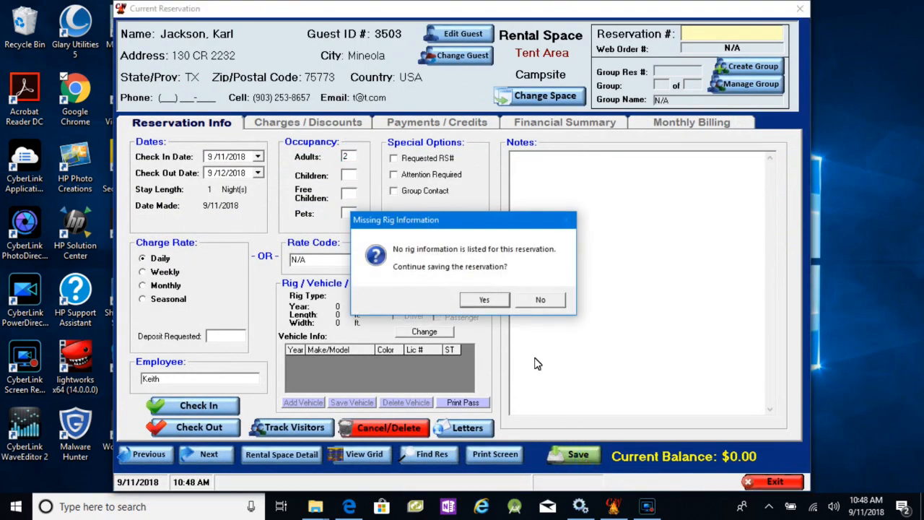
click(481, 299)
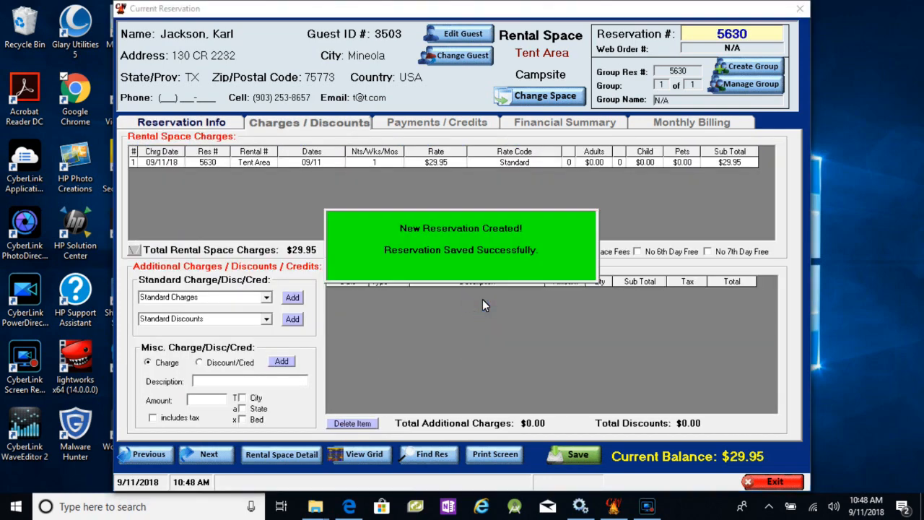
click(770, 482)
- Start a reservation for another returning guest, looking up last names beginning with H and choosing the seventh guest listed
click(203, 94)
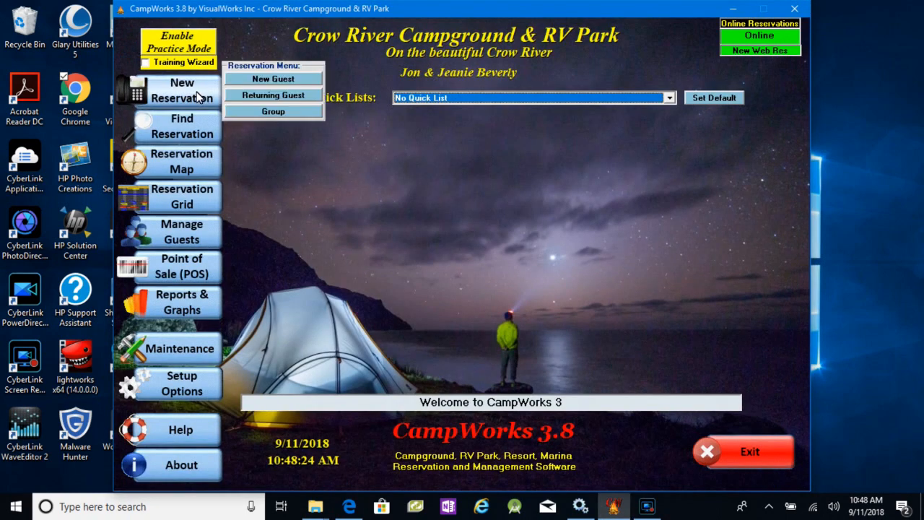
click(261, 96)
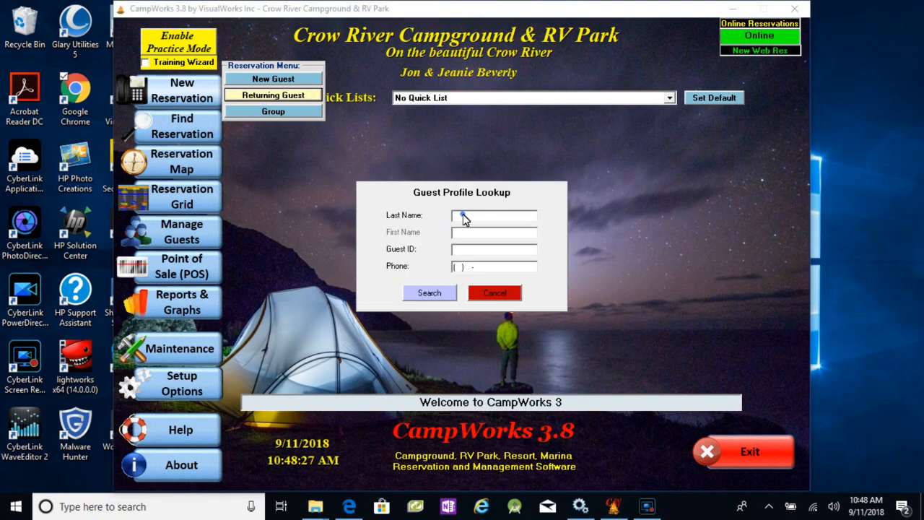
text(h)
key(Return)
click(401, 216)
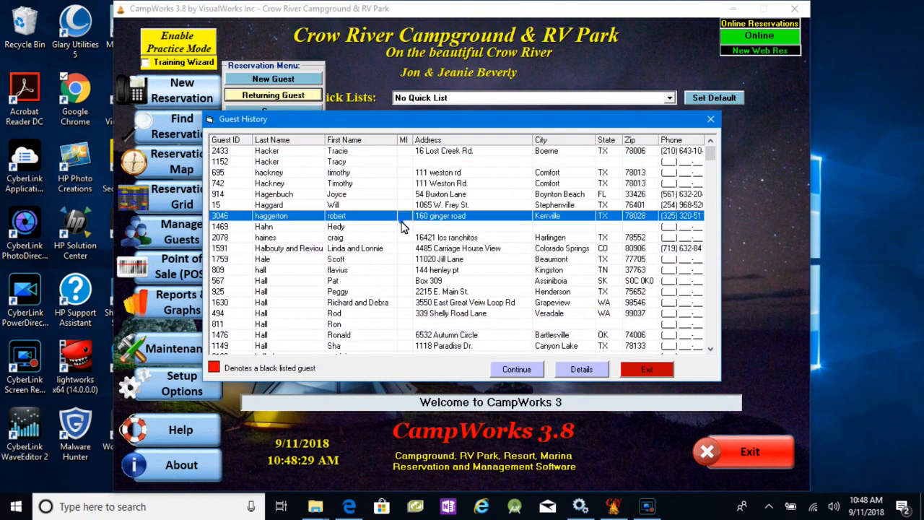
click(506, 370)
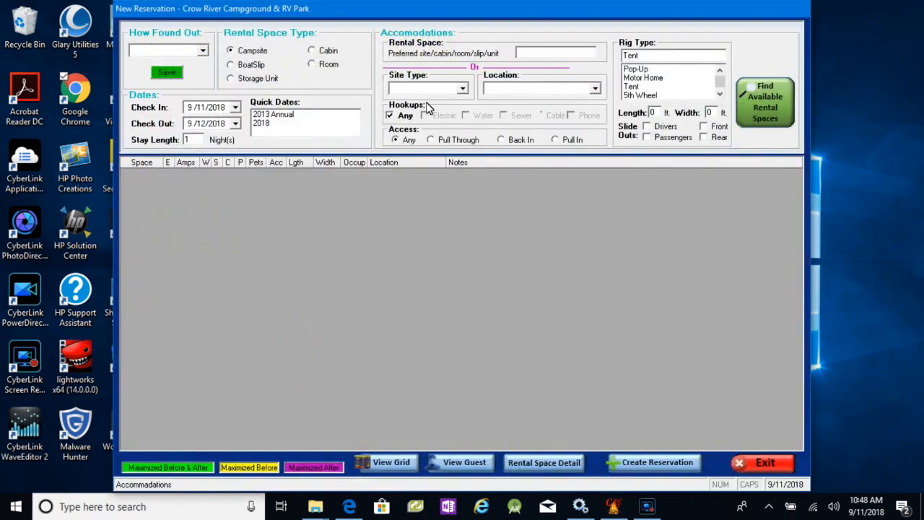
- Find available Tent Group Area campsites again and create the second guest's overlapping reservation on Tent Area
click(463, 88)
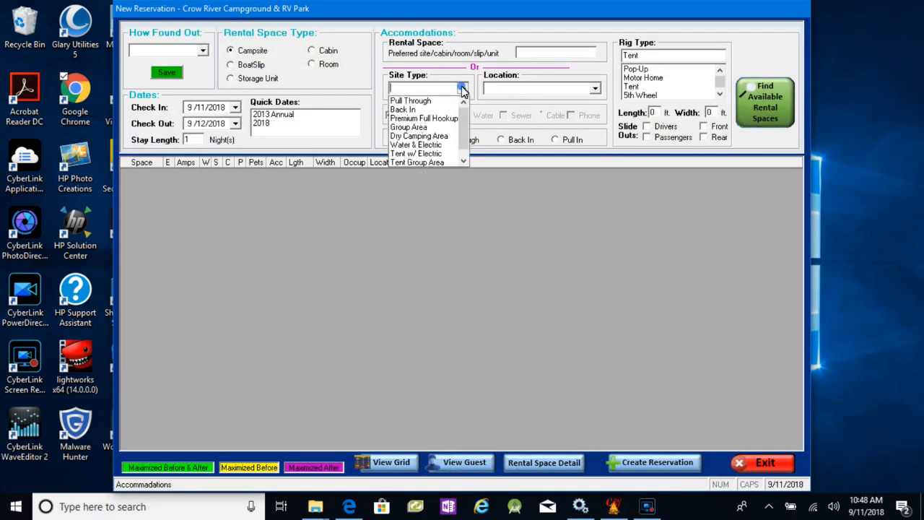
click(434, 160)
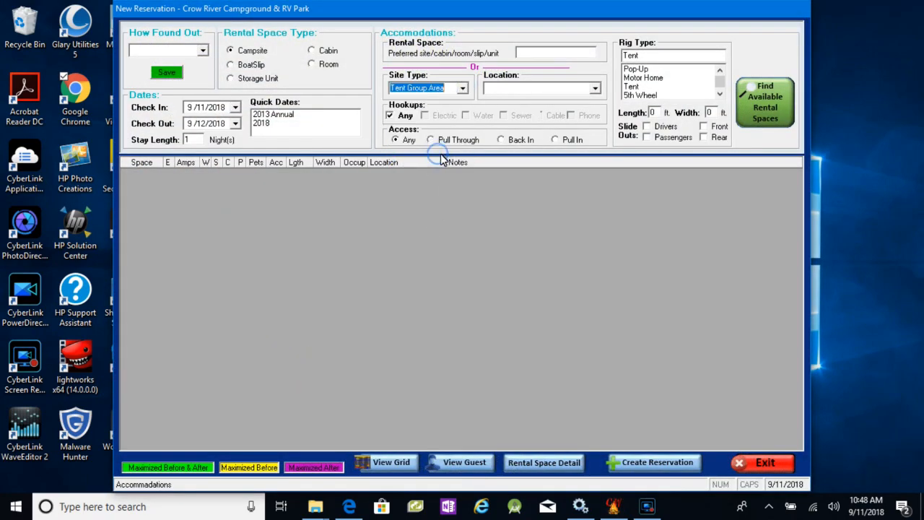
click(767, 105)
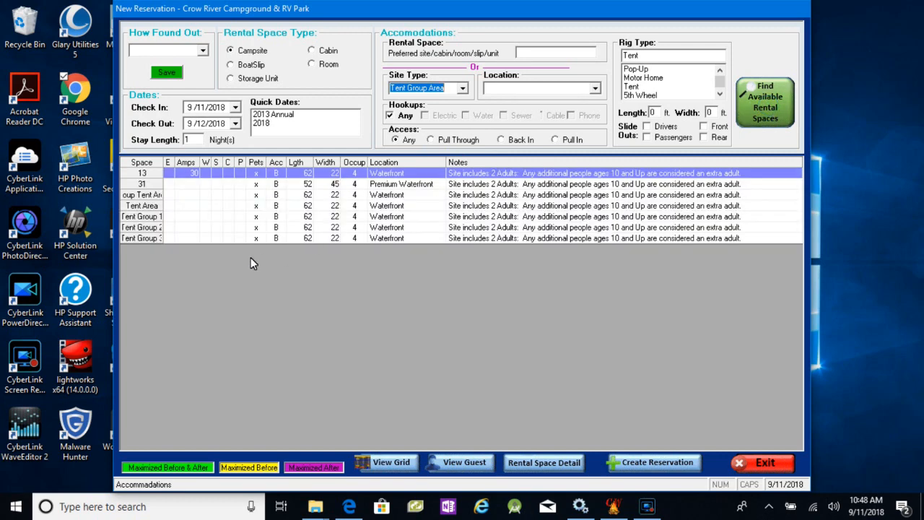
click(147, 206)
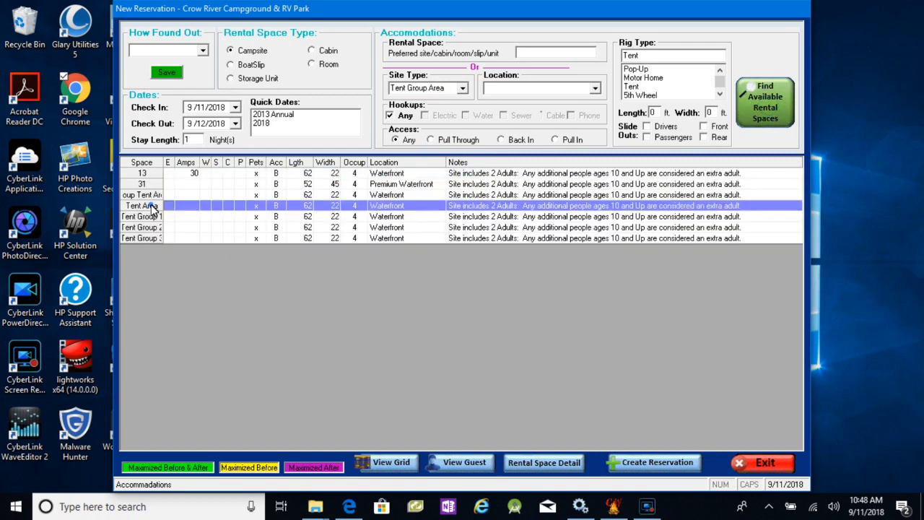
click(646, 463)
click(510, 298)
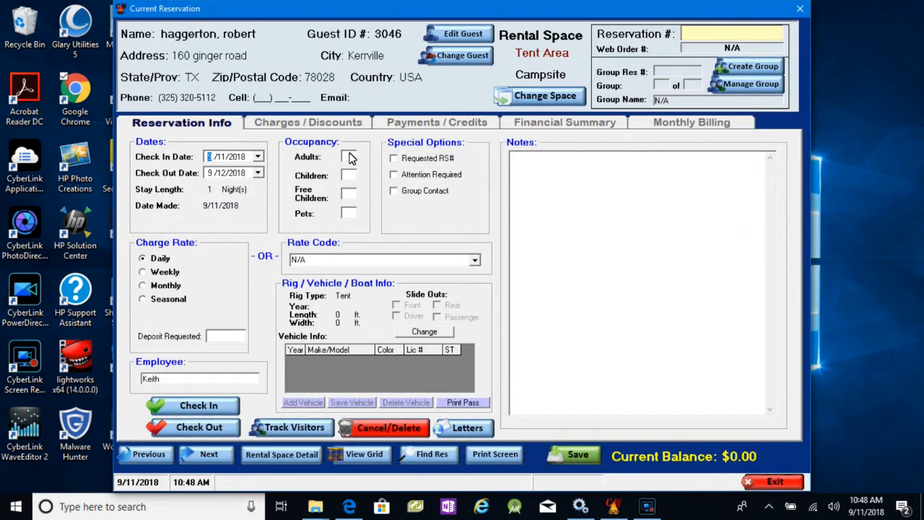
- Set 2 adults on the second Tent Area reservation, save it despite the unit type conflict, and close it
click(349, 156)
text(2)
click(578, 457)
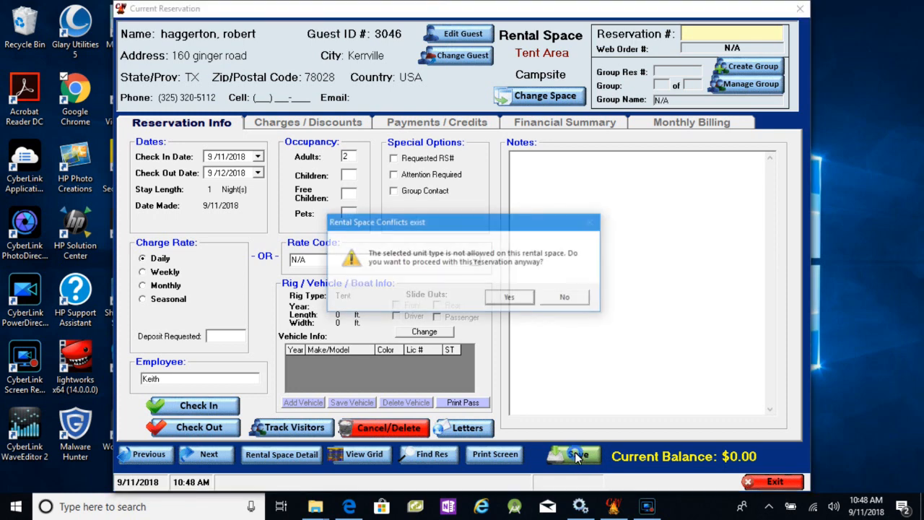
click(511, 299)
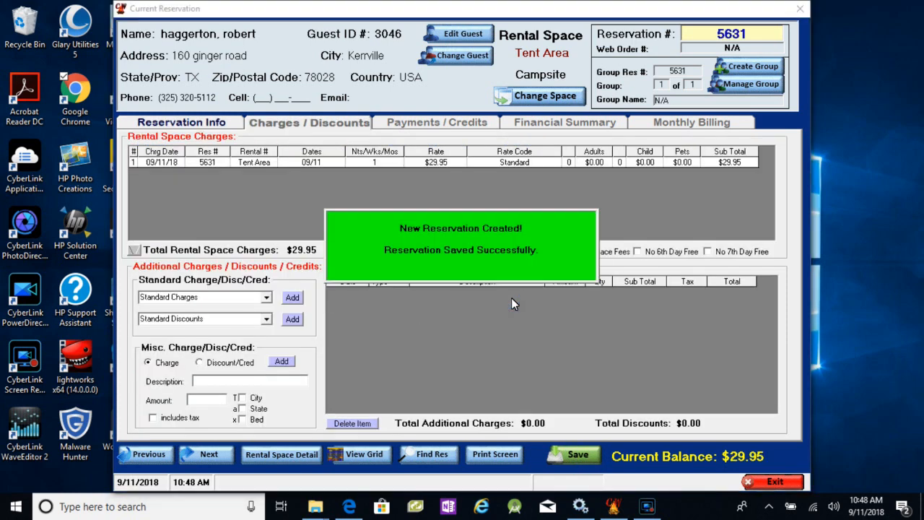
click(775, 482)
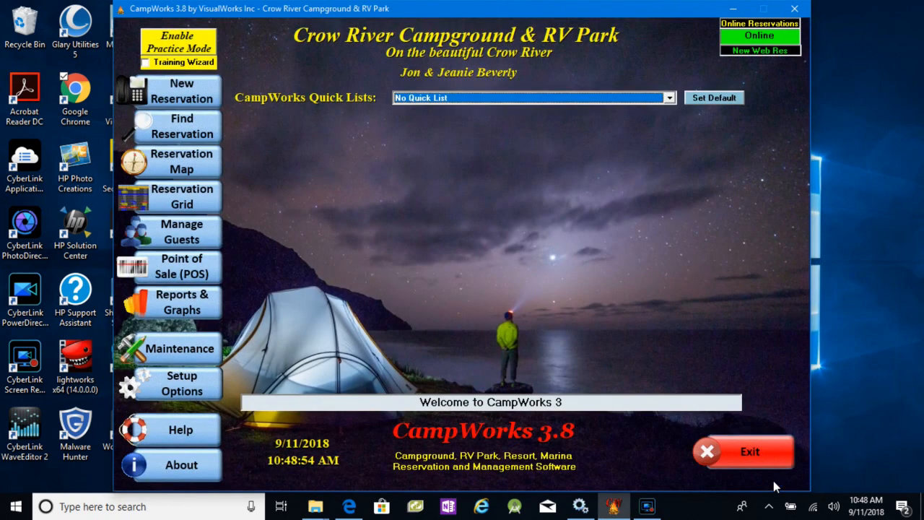
- Search the future and current reservations for the rental space Tent Area
click(181, 129)
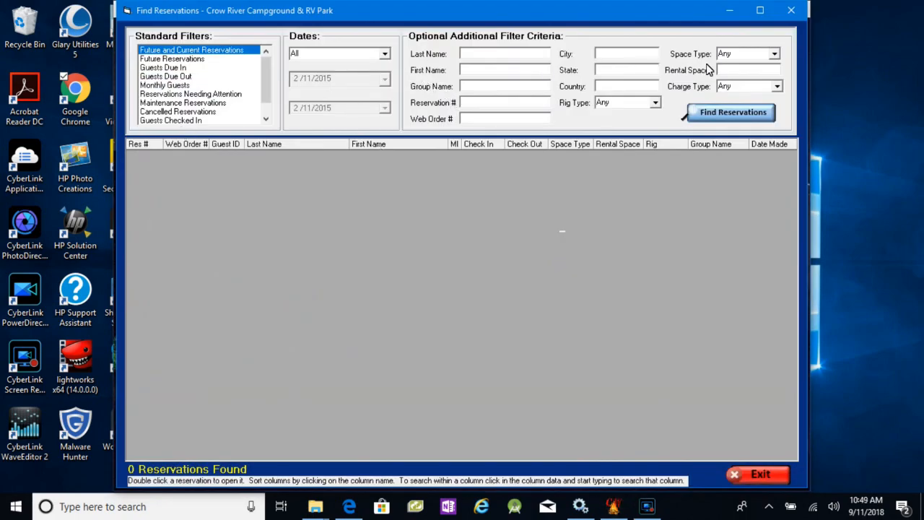
click(739, 72)
text(Tent A)
text(rea)
click(731, 116)
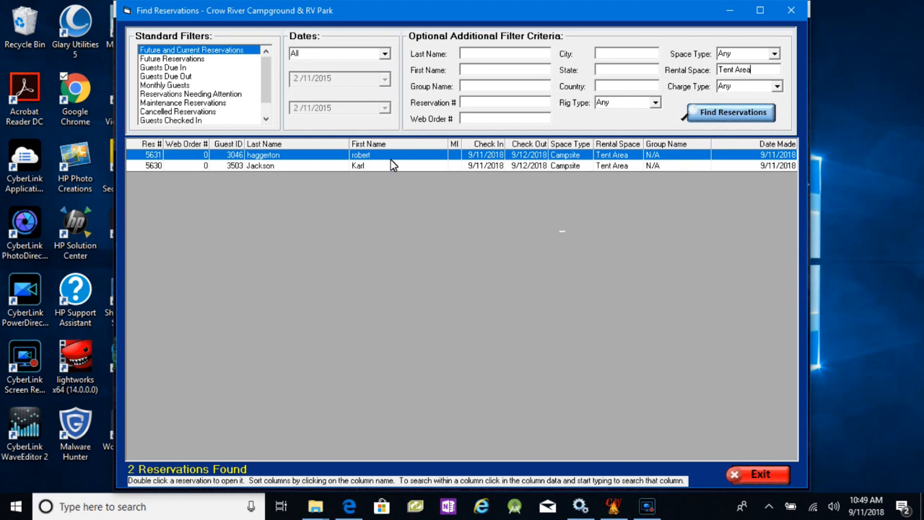
- View the date filter choices in the reservation search, and close the search
click(384, 55)
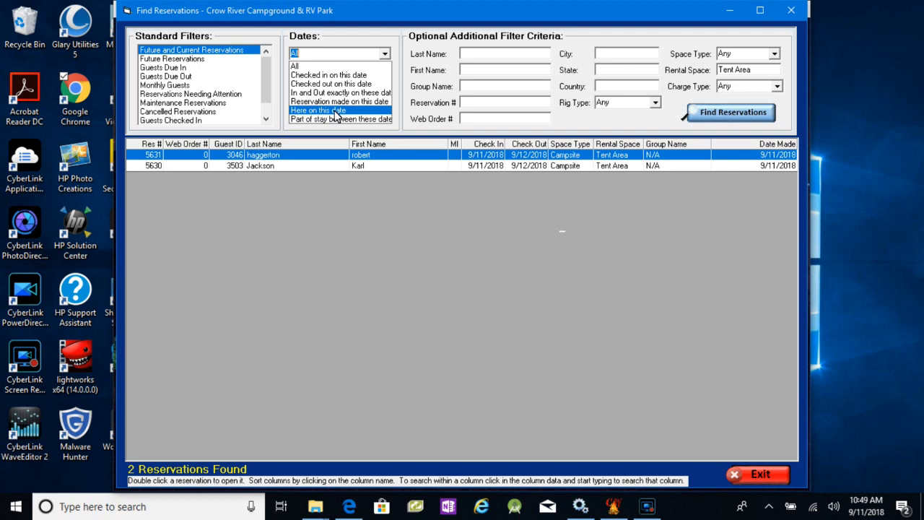
click(758, 480)
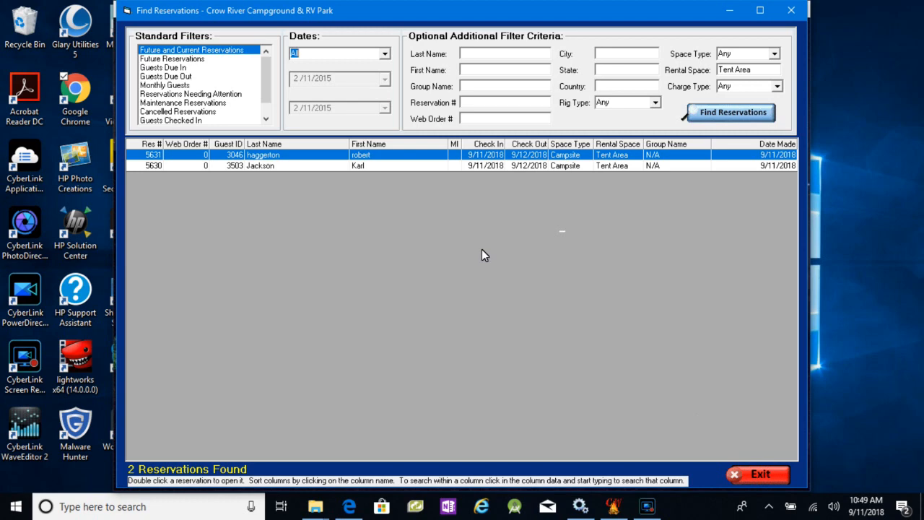
click(764, 474)
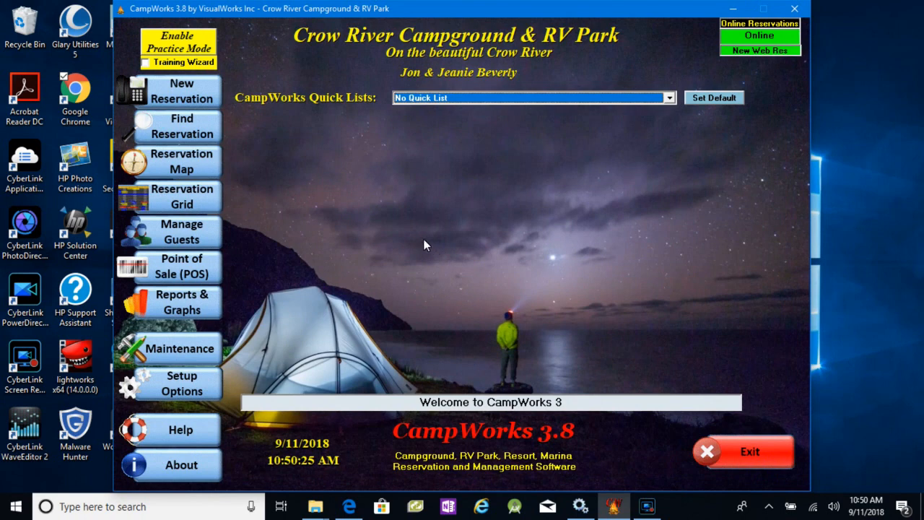
- Start a new group reservation, entering the group's name and keeping individual billing and a new guest profile for the contact
click(182, 93)
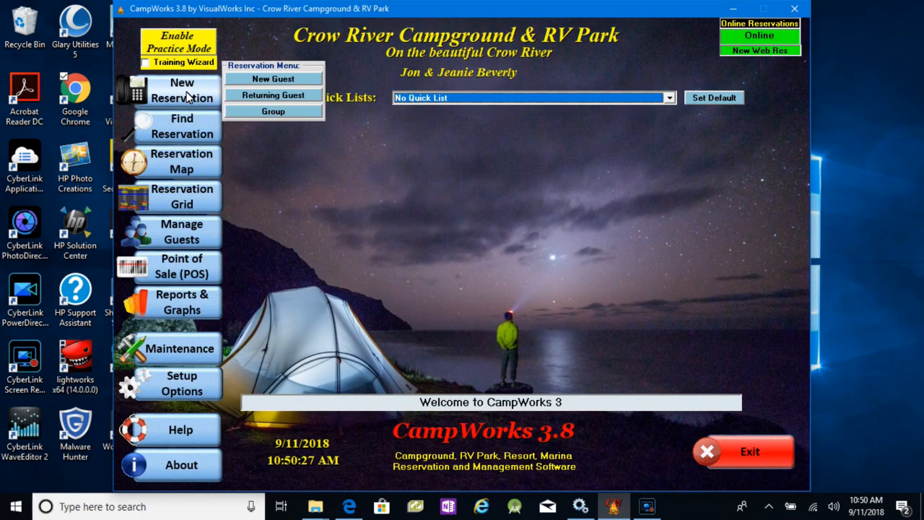
click(273, 111)
click(464, 181)
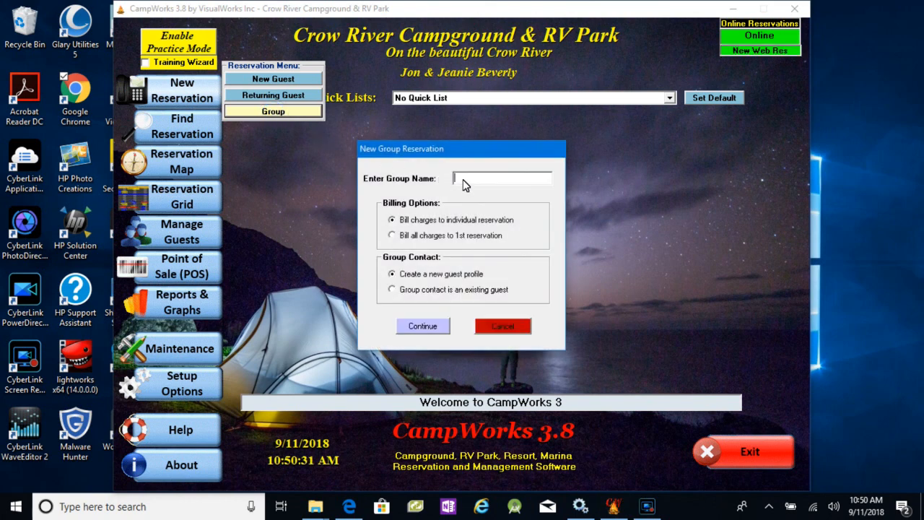
text(Johnson)
click(419, 325)
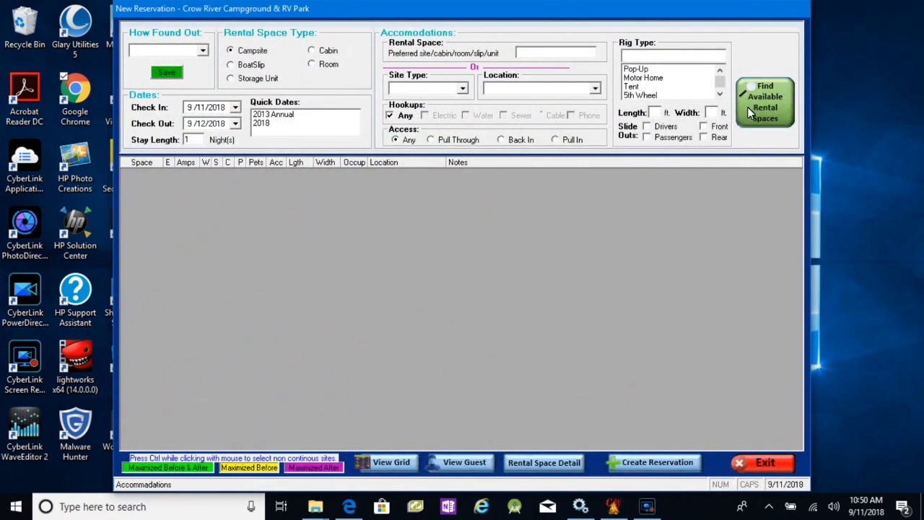
- Find available Tent Group Area campsites and create 3 simultaneous group reservations on Tent Group 1
click(464, 92)
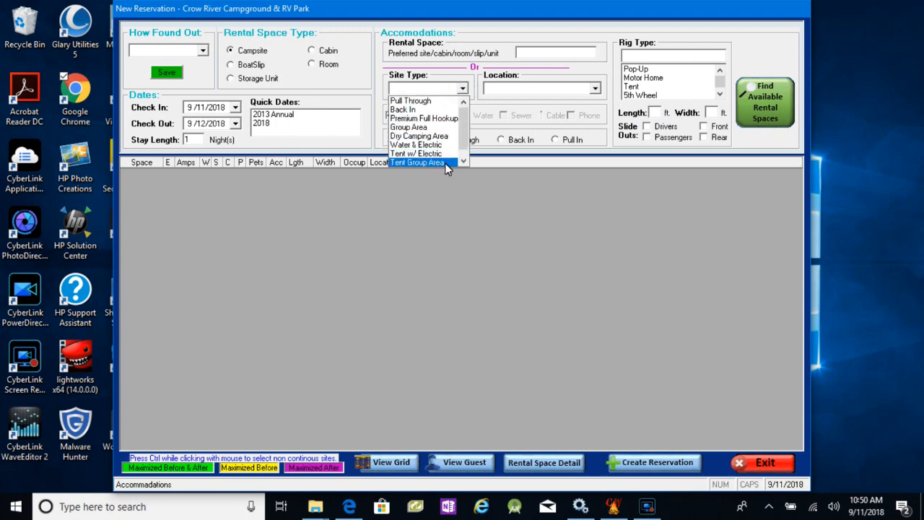
click(446, 163)
click(751, 97)
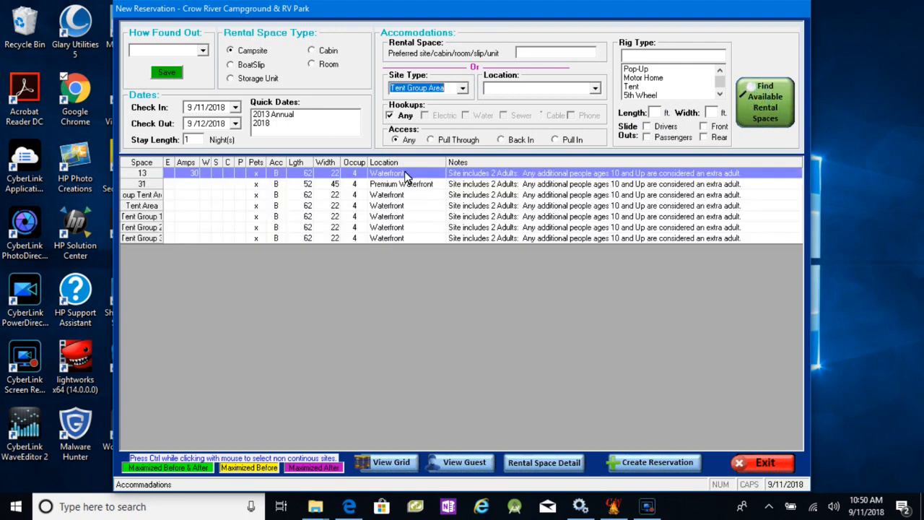
click(144, 218)
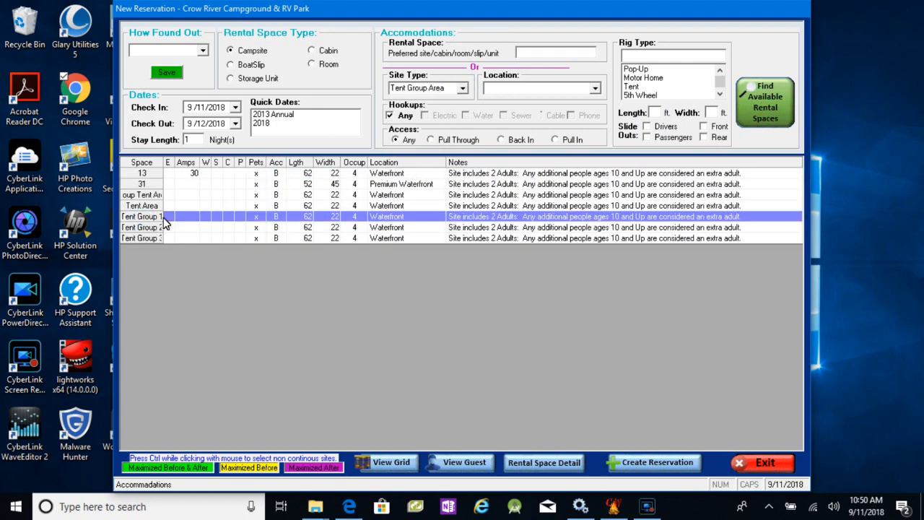
click(654, 463)
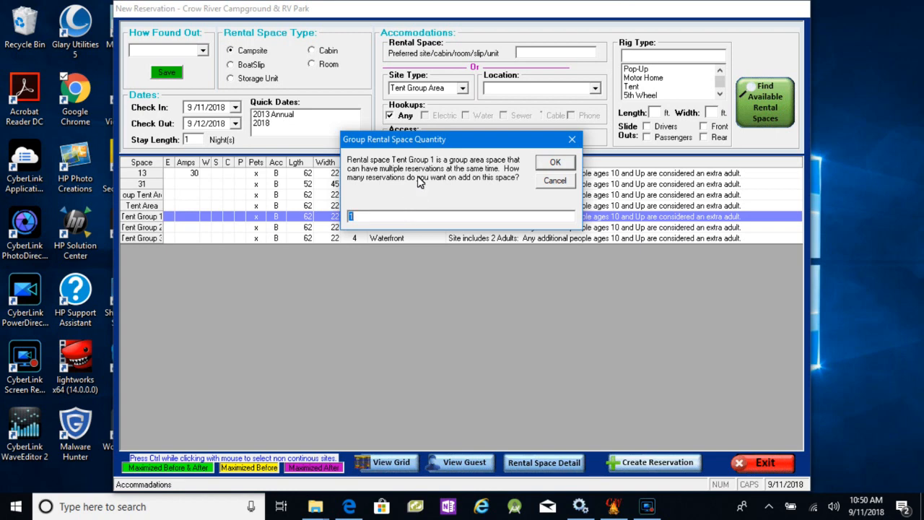
drag(376, 219, 344, 219)
text(3)
click(560, 163)
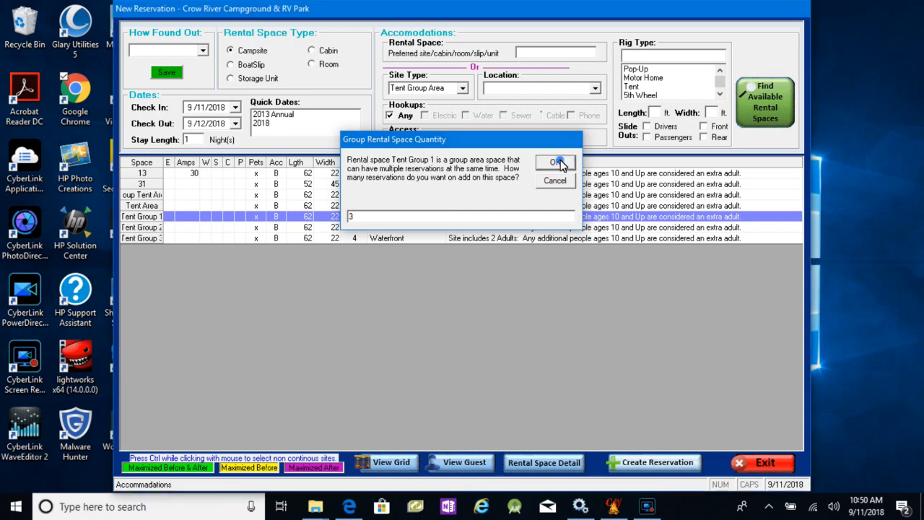
click(510, 302)
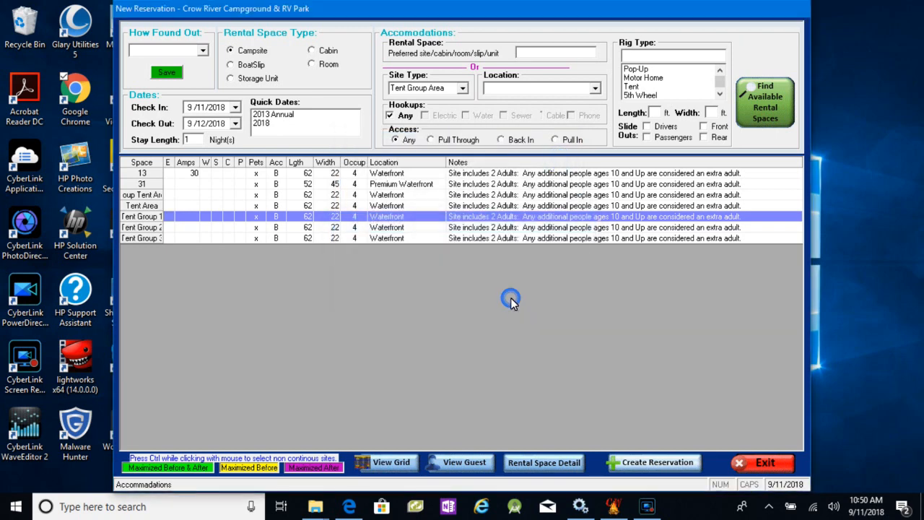
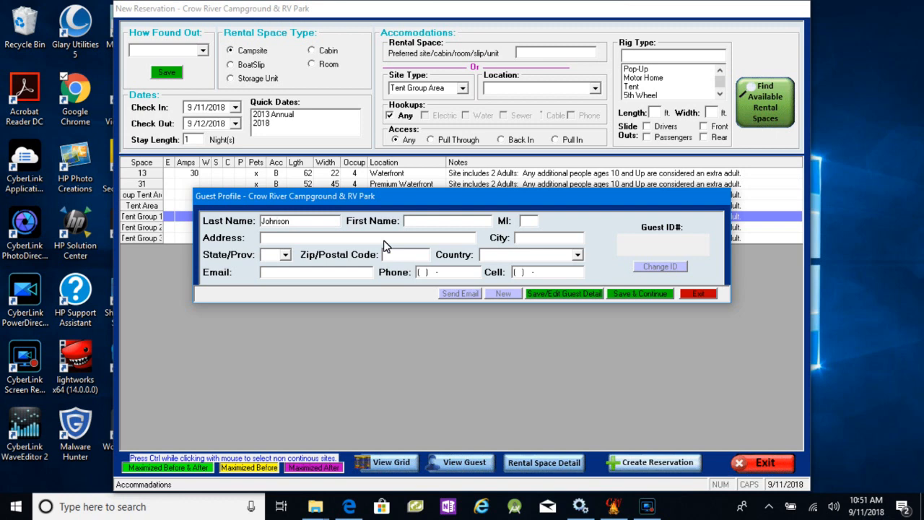
- Enter the group contact's last and first name, and choose the matching existing profile with ID 3682 from the duplicates
click(417, 227)
click(562, 294)
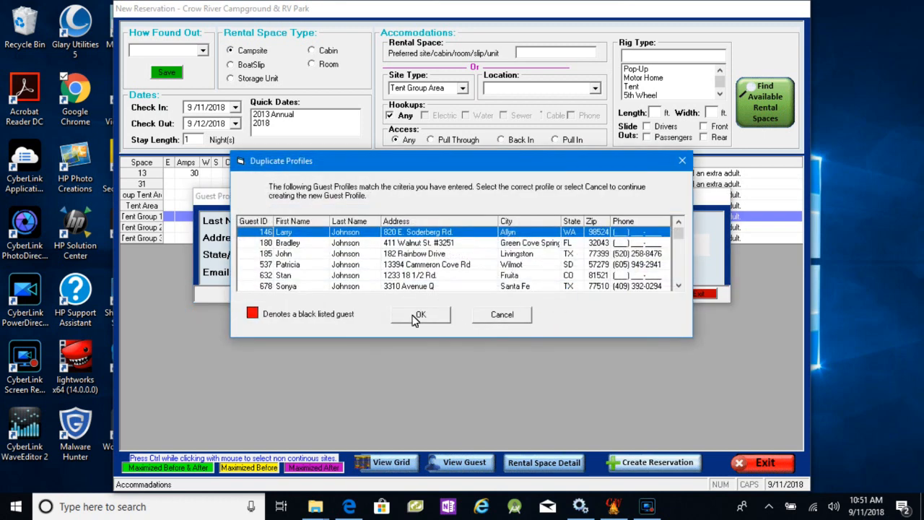
scroll(379, 272, down, 5)
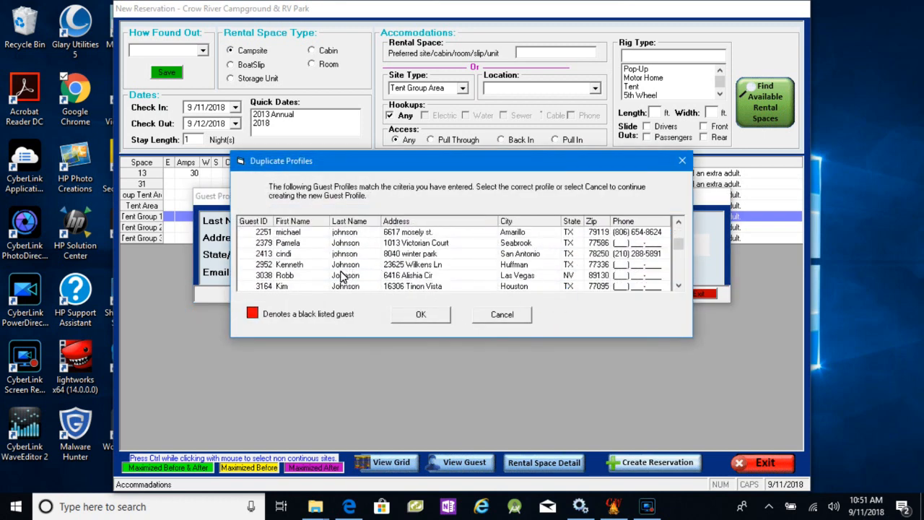
scroll(296, 287, down, 3)
click(300, 276)
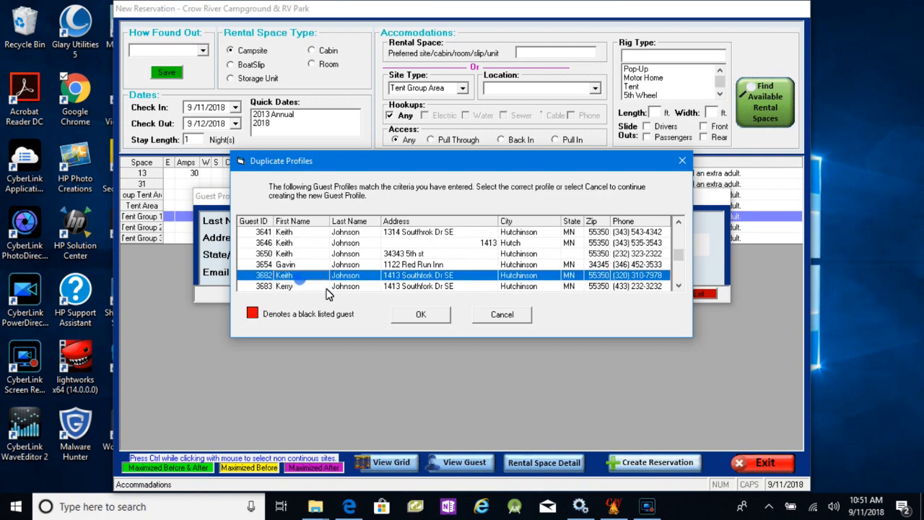
click(421, 314)
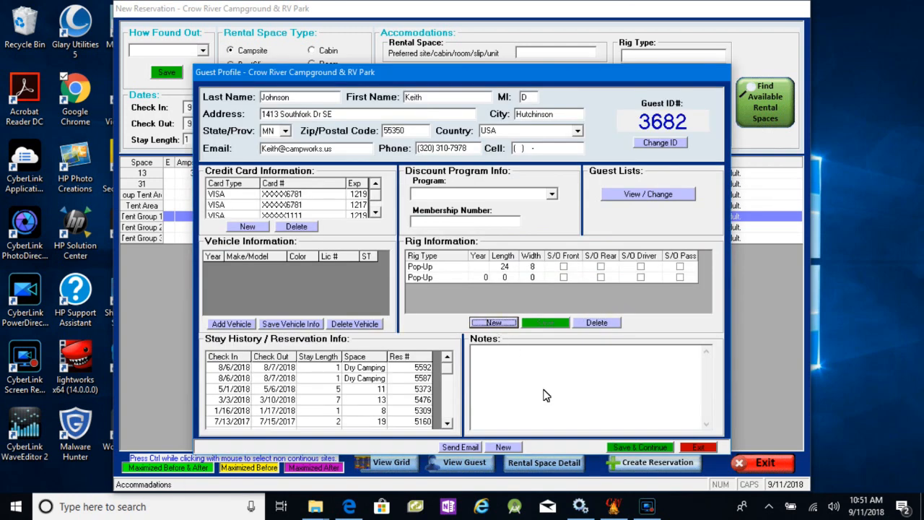
- Assign the contact's 24 ft by 8 ft Pop-Up as the camp unit, and save the group reservation with 2 adults
click(634, 443)
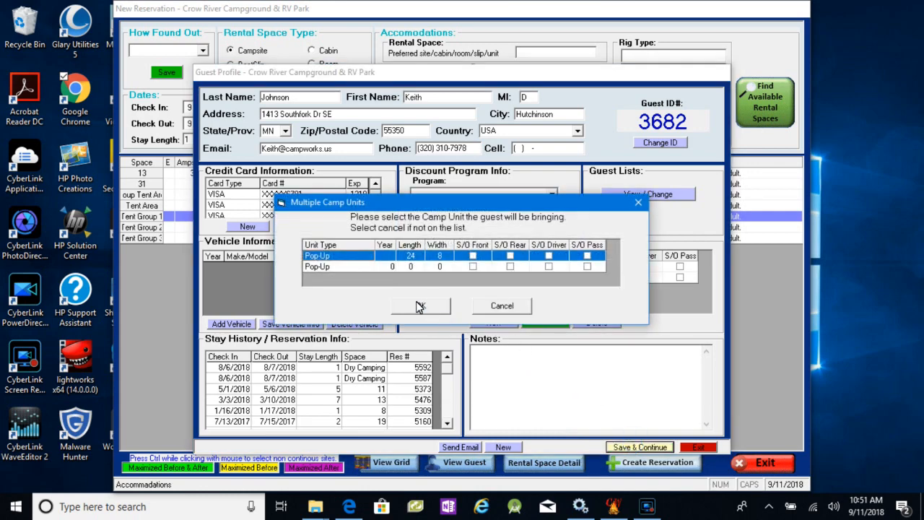
click(419, 306)
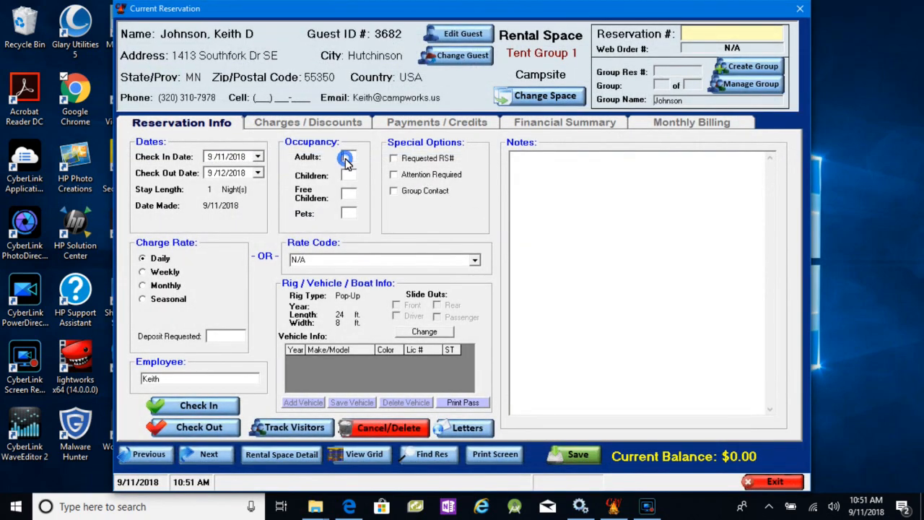
click(580, 454)
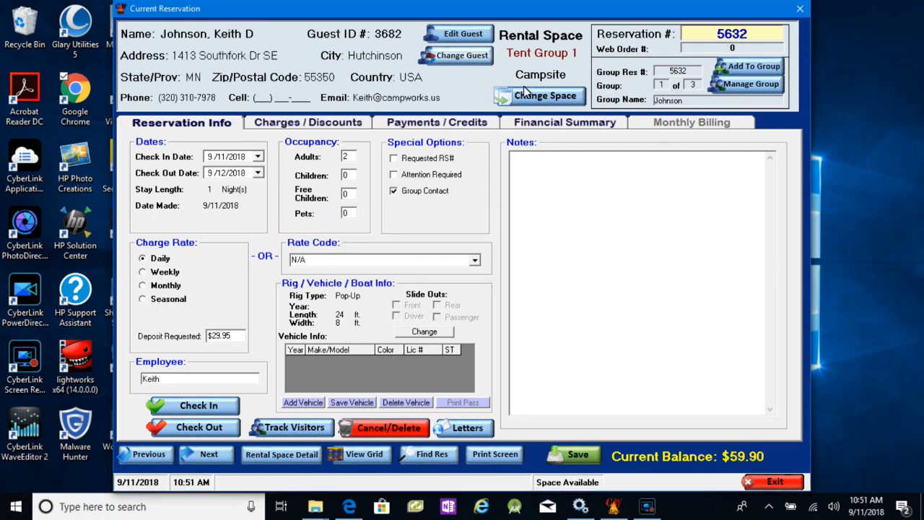
- Review the group's reservations on Tent Group 1, and close the reservation
click(749, 85)
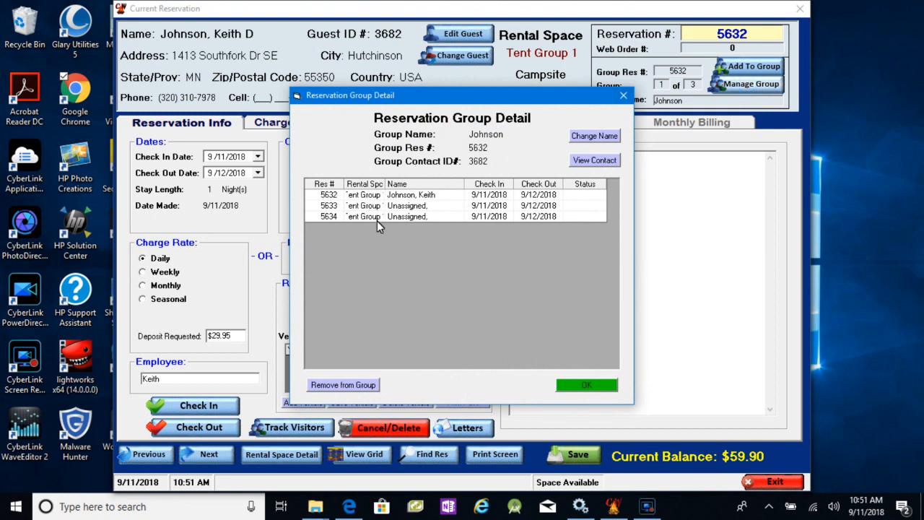
click(585, 388)
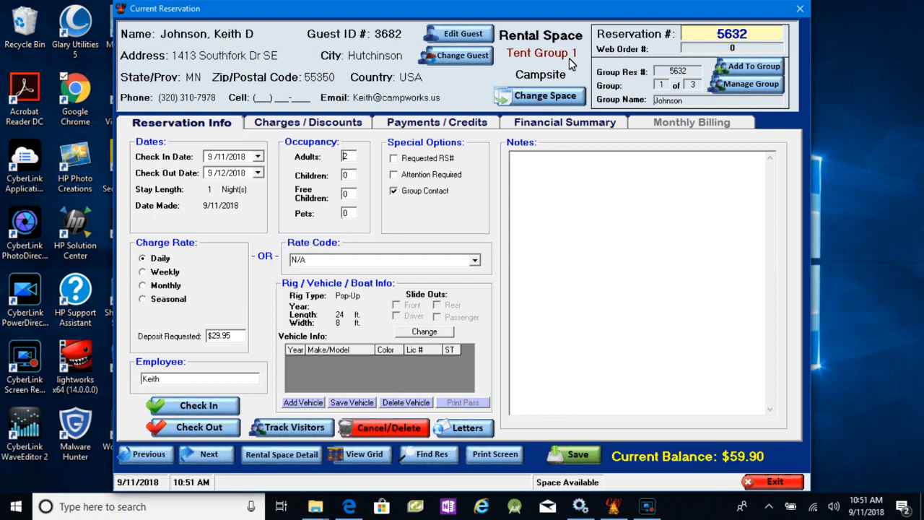
click(773, 482)
- Start a reservation for a new guest and find available Tent Group Area campsites
click(194, 101)
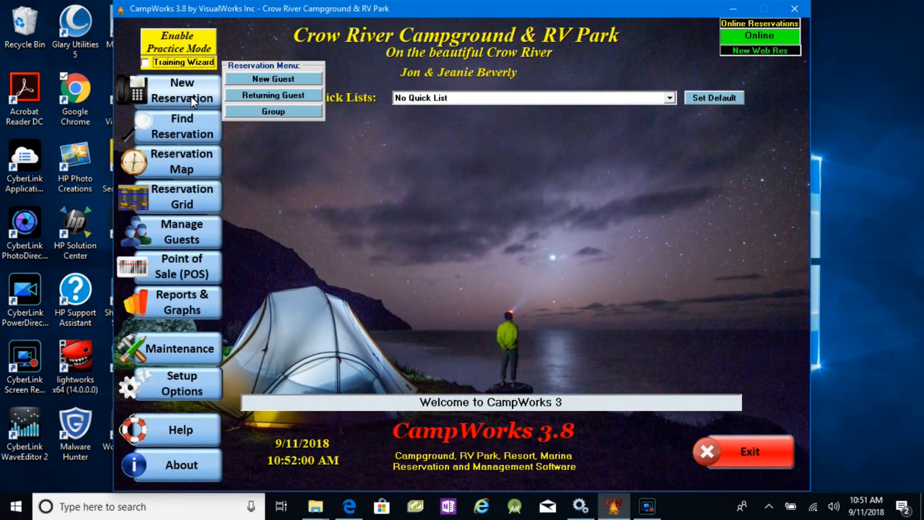
click(273, 80)
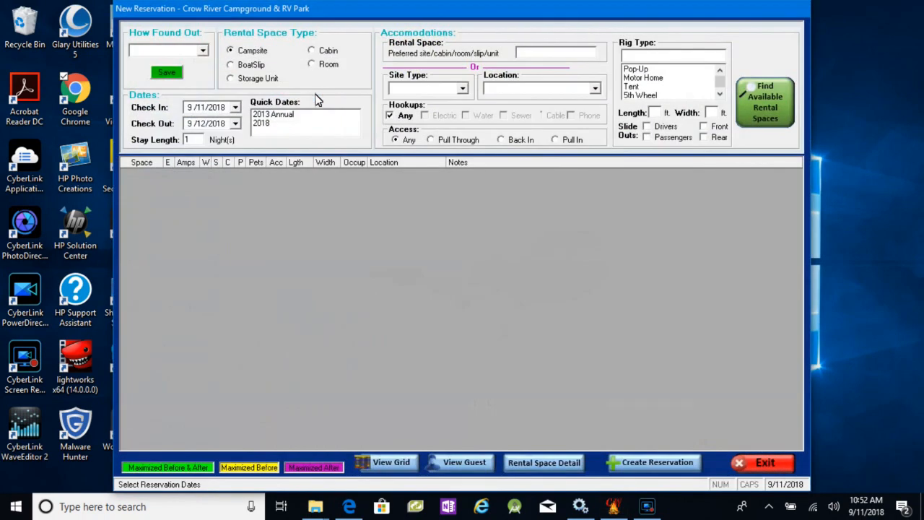
click(465, 91)
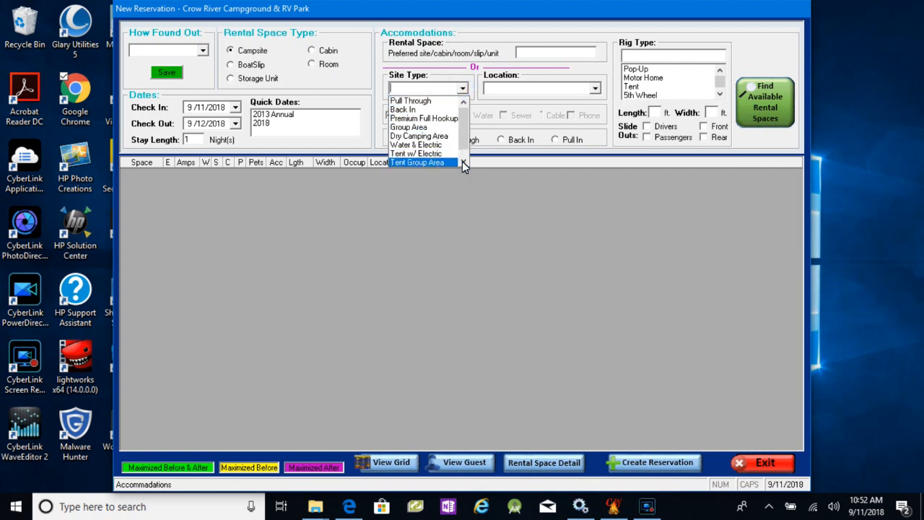
click(442, 161)
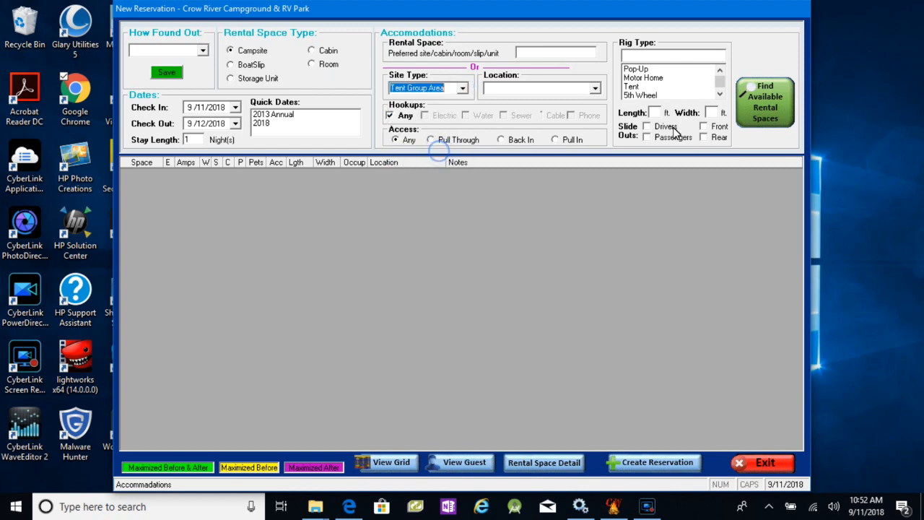
click(762, 101)
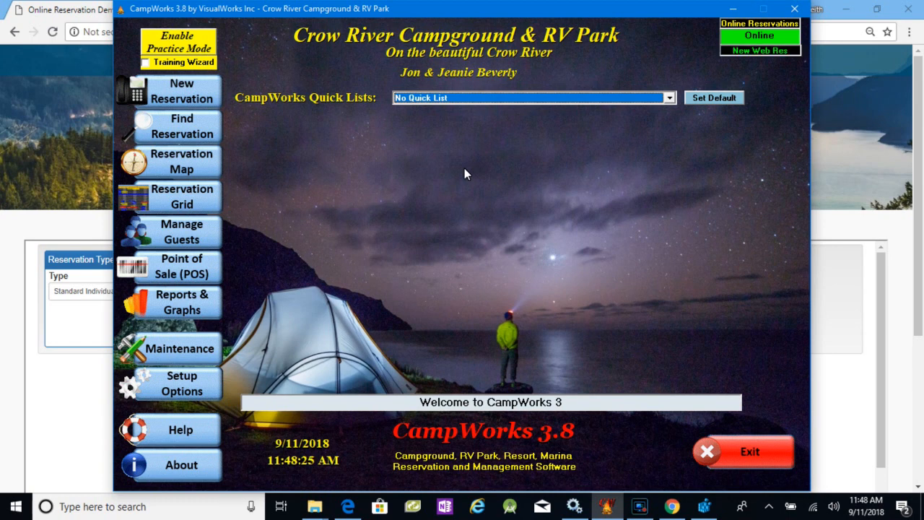
- Open the setup options for online reservations
click(185, 387)
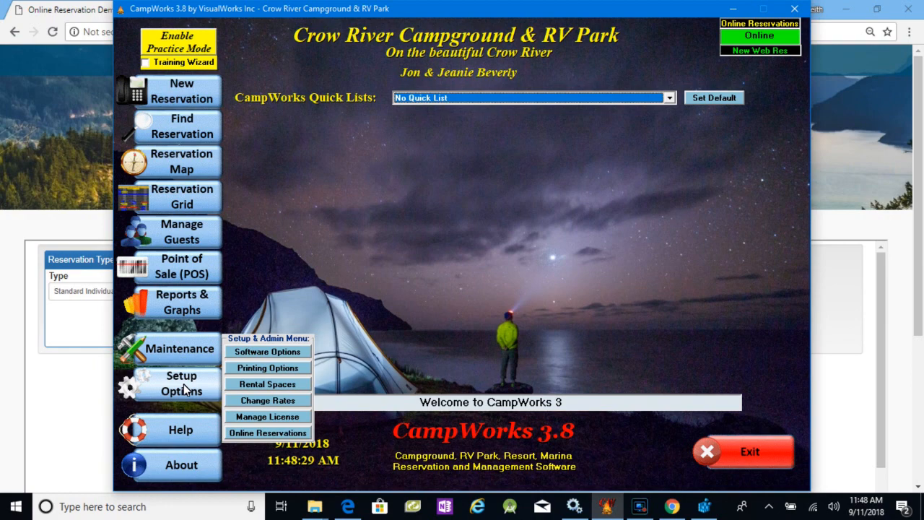
click(260, 434)
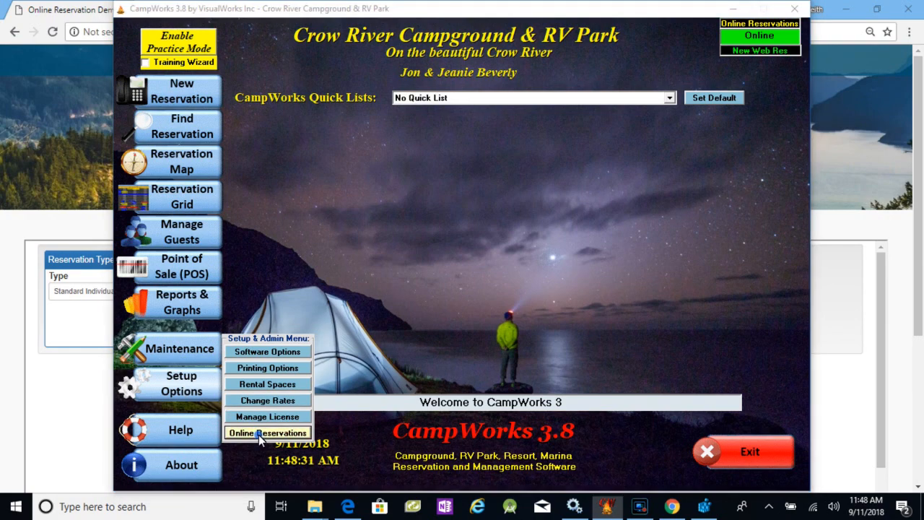
key(Return)
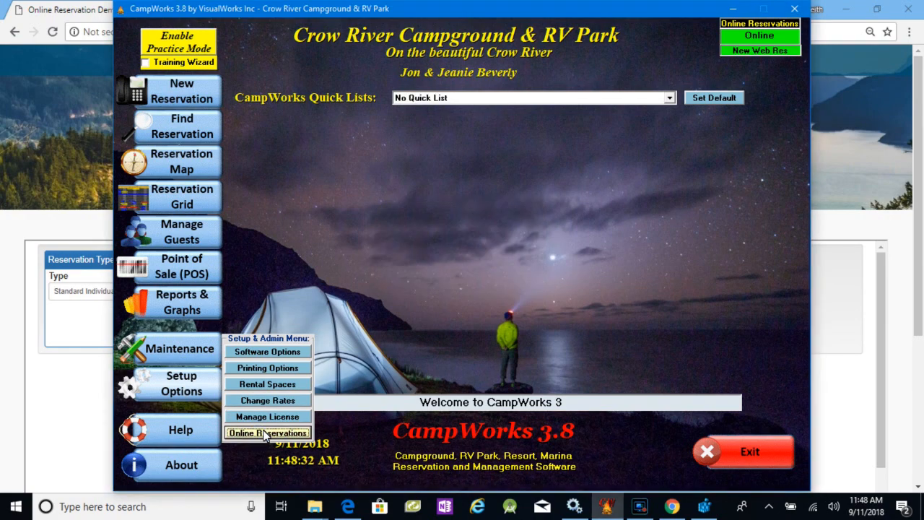
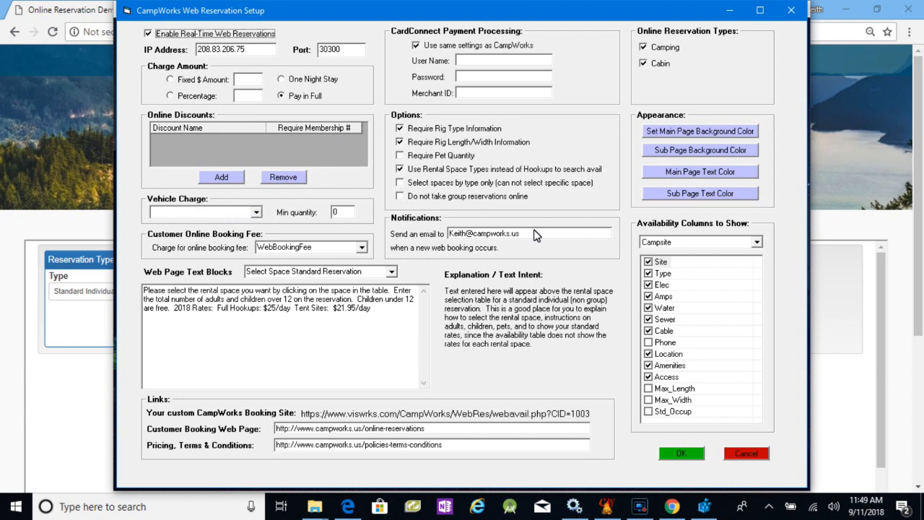
- Cancel the web reservation setup, switch to Chrome, and open the booking page from the live online reservation demo section
click(744, 457)
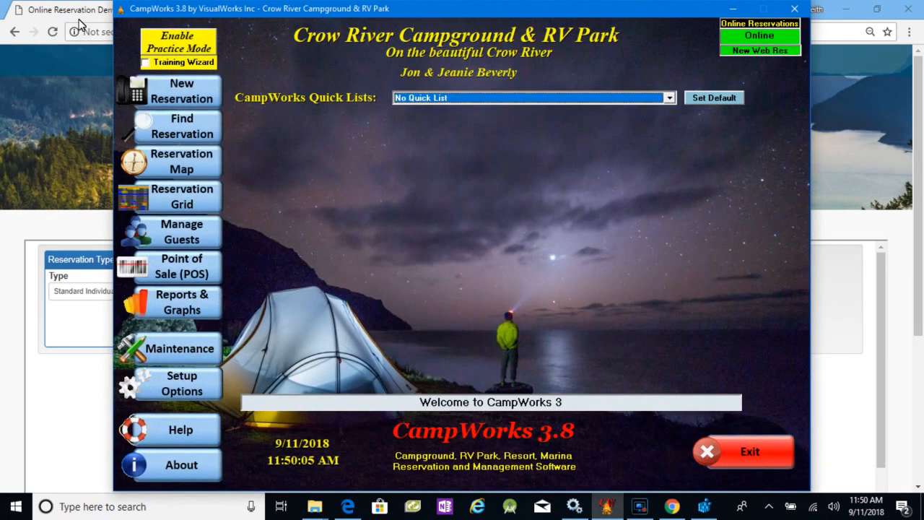
click(69, 10)
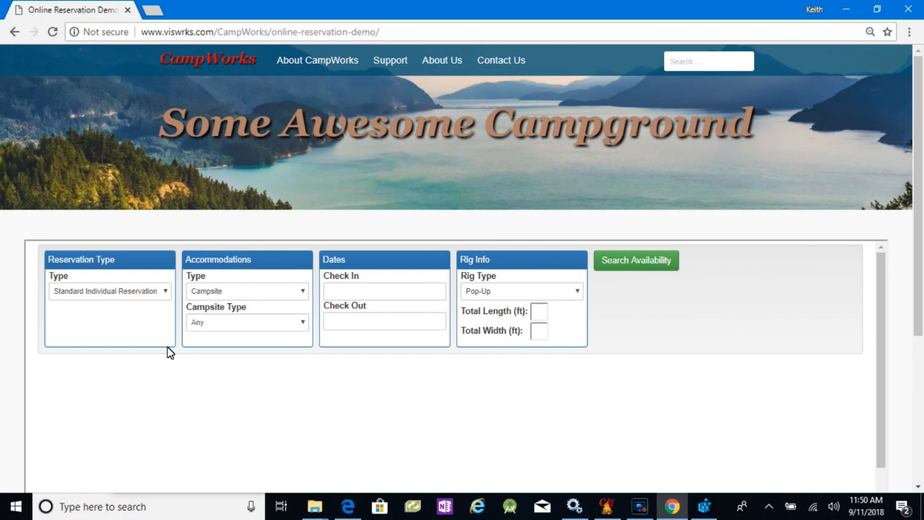
click(15, 32)
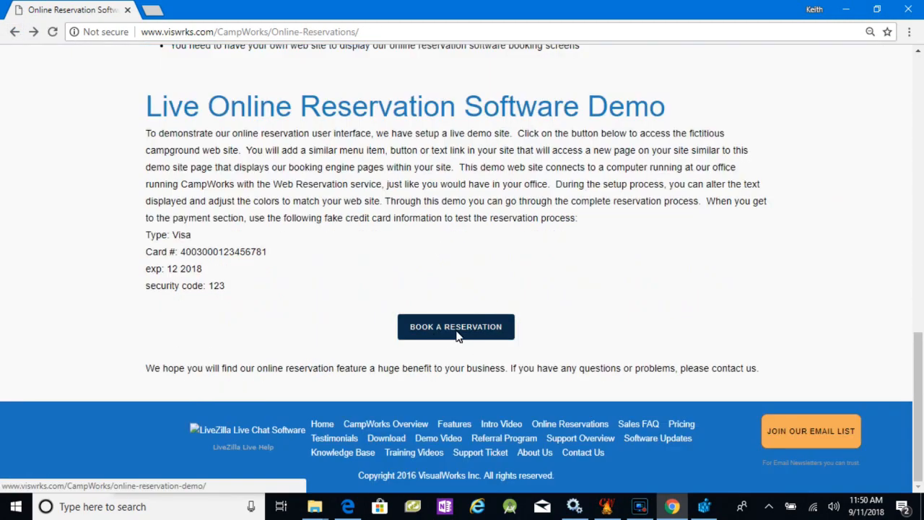
click(458, 325)
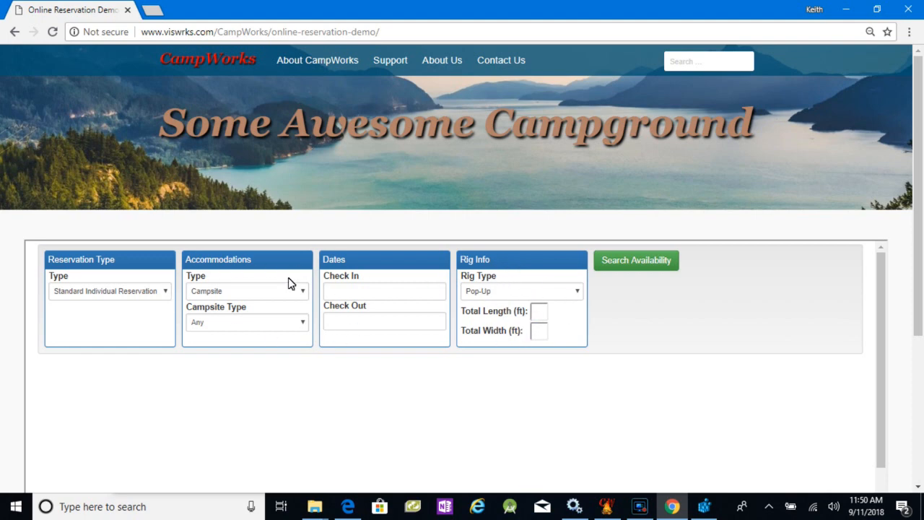
- Try Primitive Tent as the campsite type for the standard individual reservation
scroll(358, 266, down, 3)
scroll(358, 266, up, 3)
drag(922, 291, 920, 397)
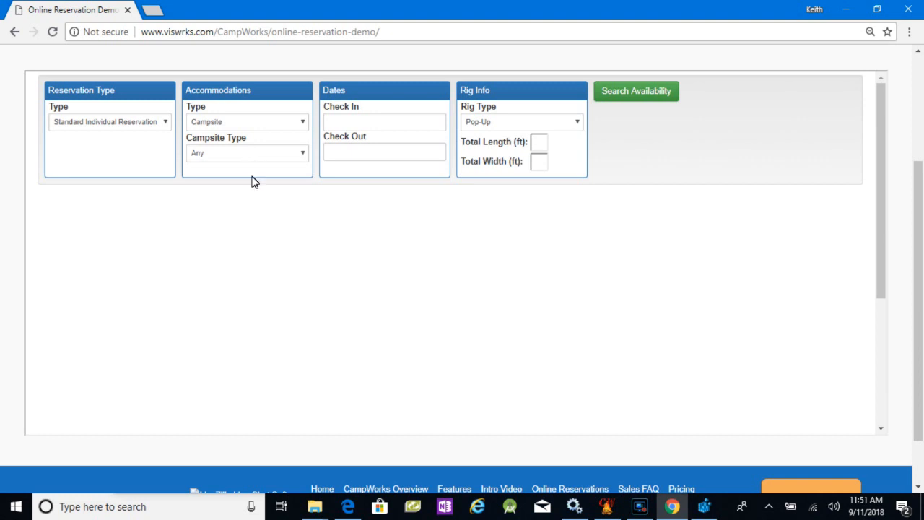
click(303, 153)
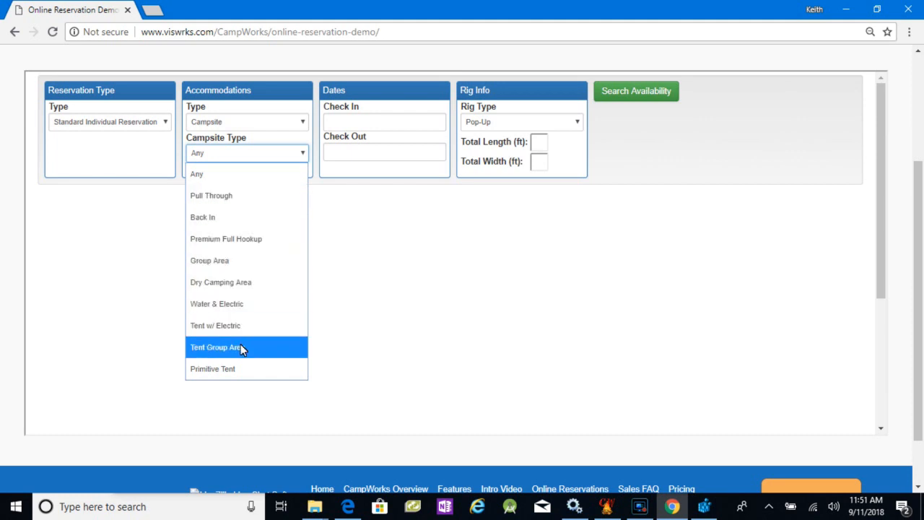
click(236, 369)
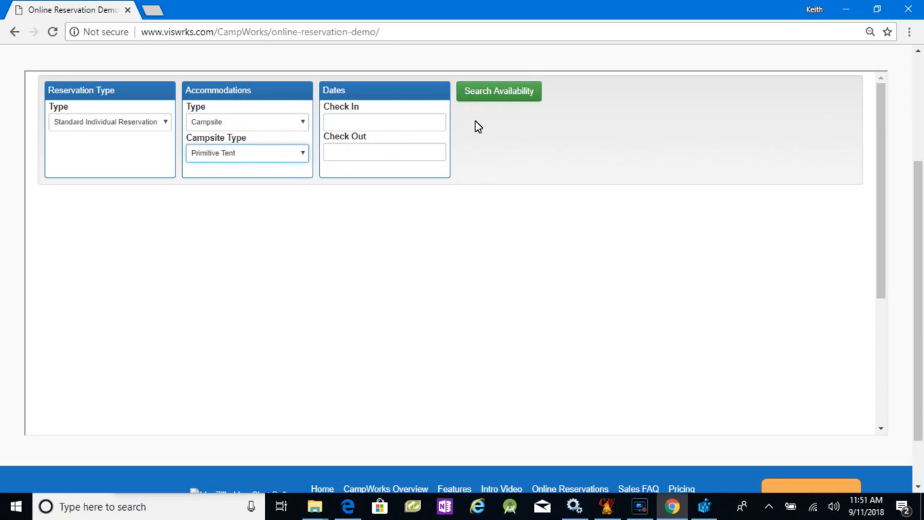
- Set the campsite type to Premium Full Hookup, with check-in 09/11/2018 and check-out 09/12/2018
click(301, 154)
click(233, 244)
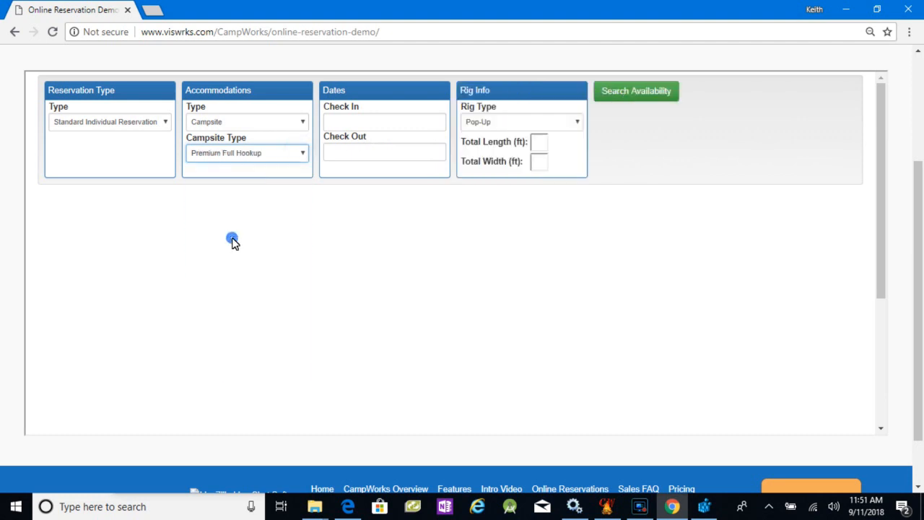
click(390, 123)
click(371, 220)
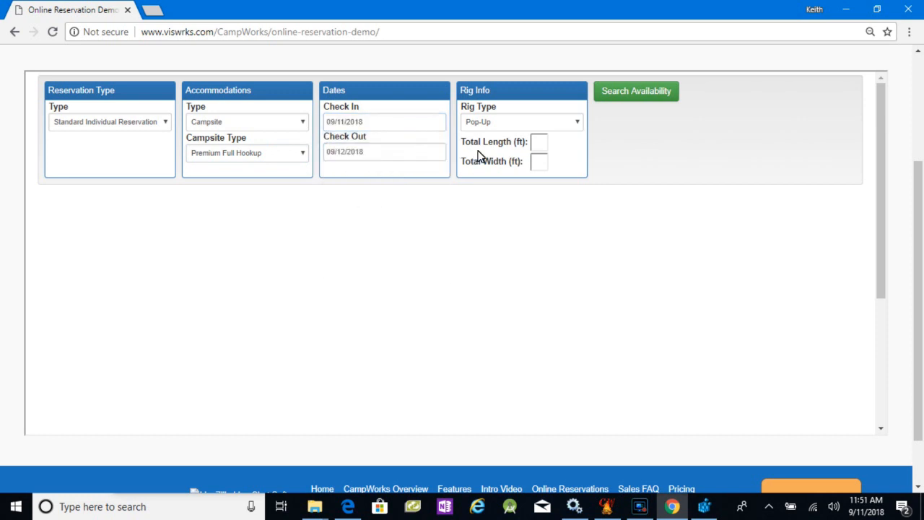
- Enter the rig as a 5th Wheel, 35 ft long and 10 ft wide, and search for available sites
click(578, 122)
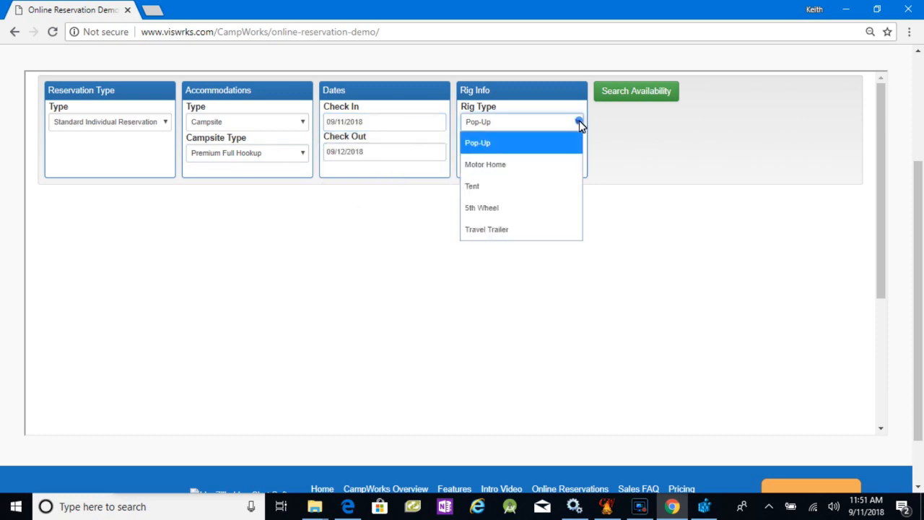
click(482, 208)
click(541, 143)
text(3)
click(542, 164)
click(542, 163)
text(10)
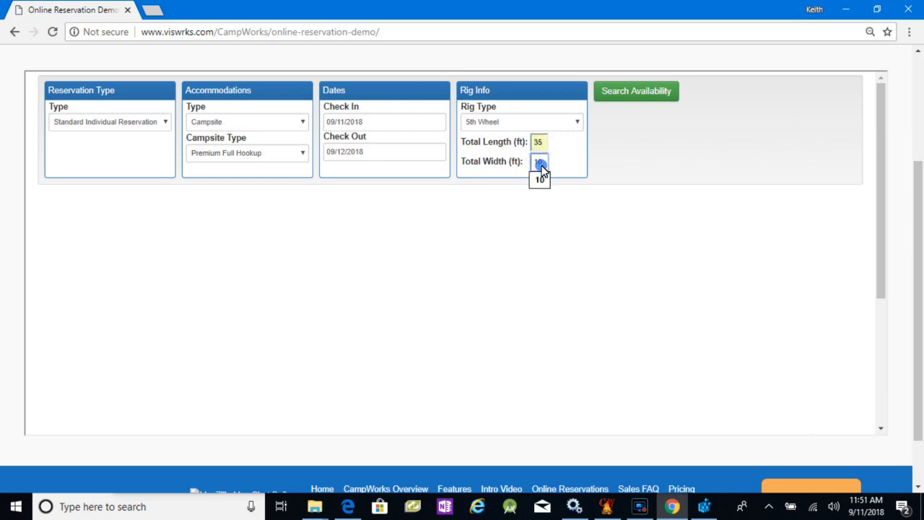
click(630, 90)
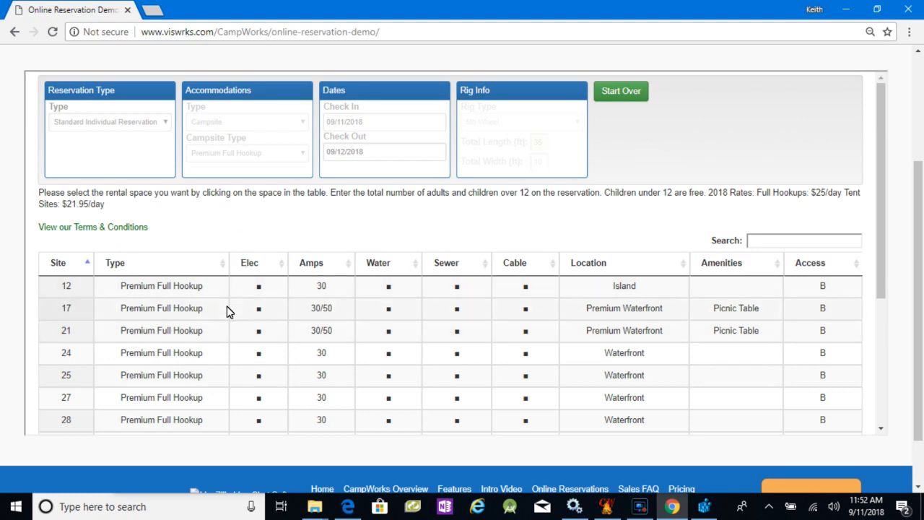
- Review the available sites and the campground's terms and conditions, and close the terms page
scroll(217, 307, down, 2)
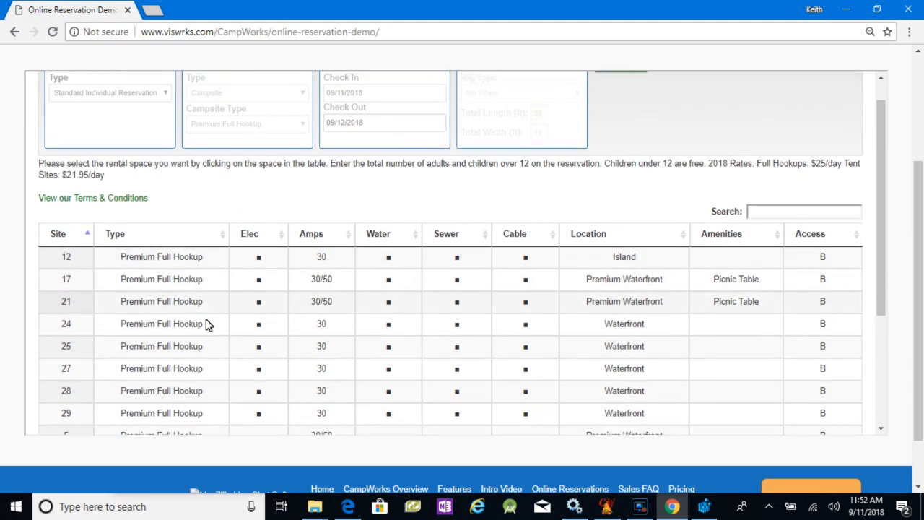
scroll(187, 271, up, 2)
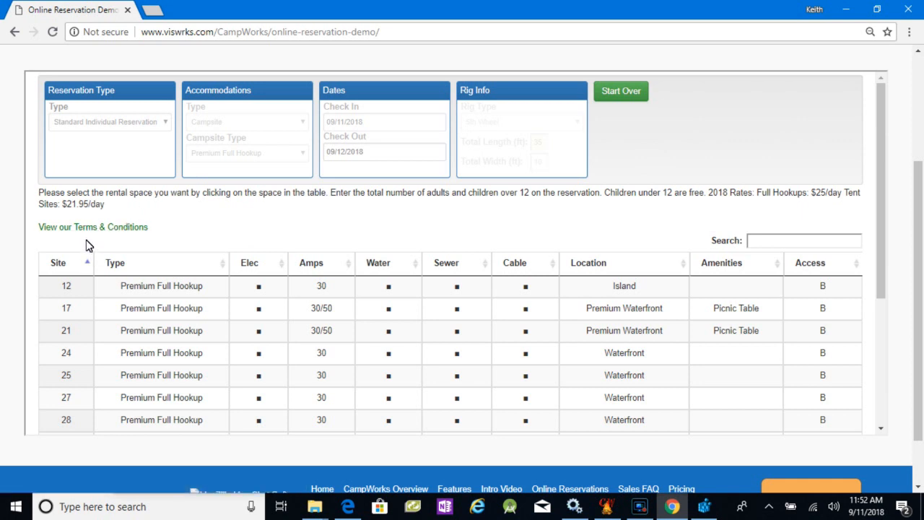
scroll(85, 245, down, 2)
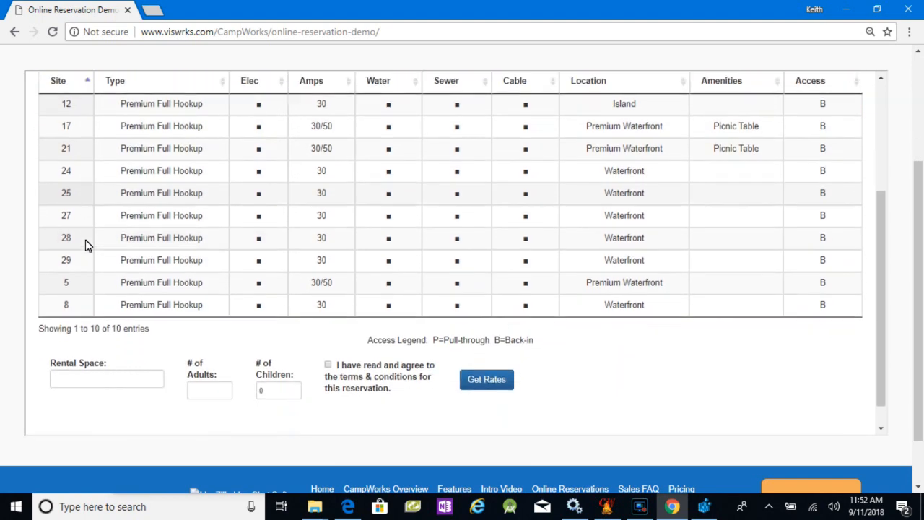
scroll(85, 245, up, 2)
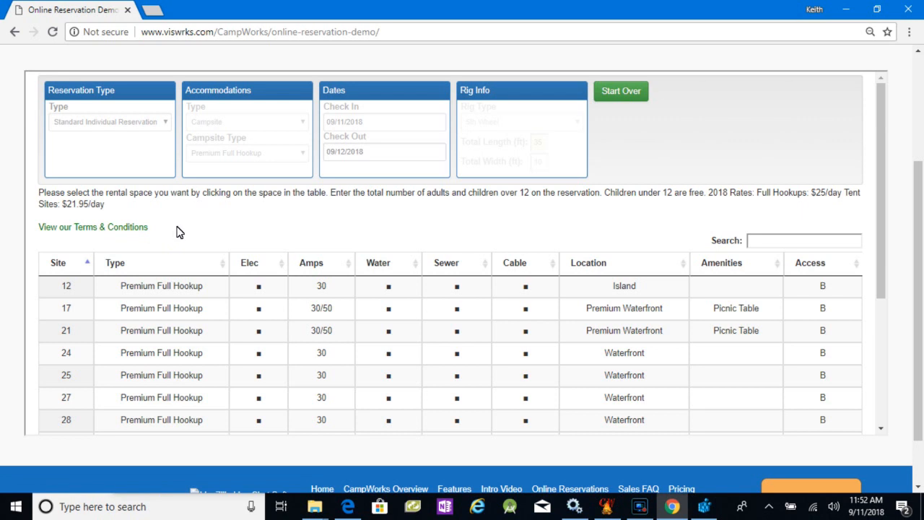
click(88, 228)
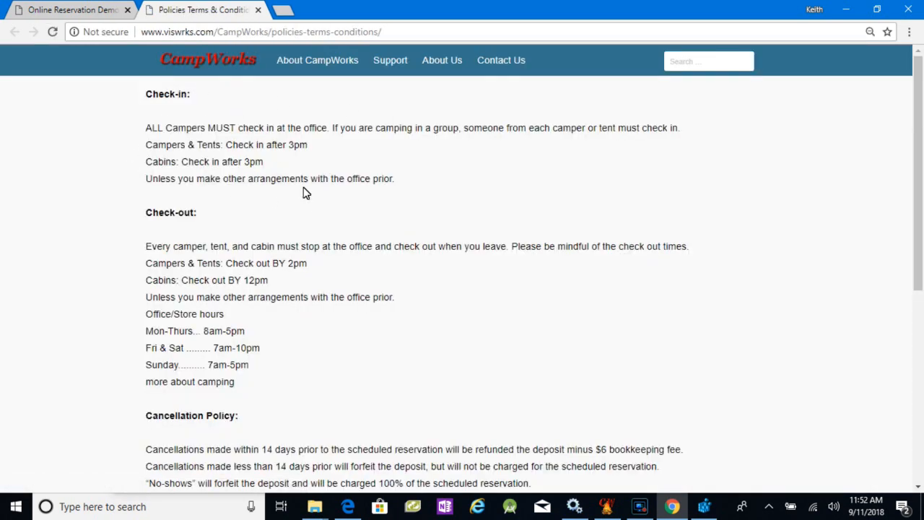
scroll(266, 257, down, 3)
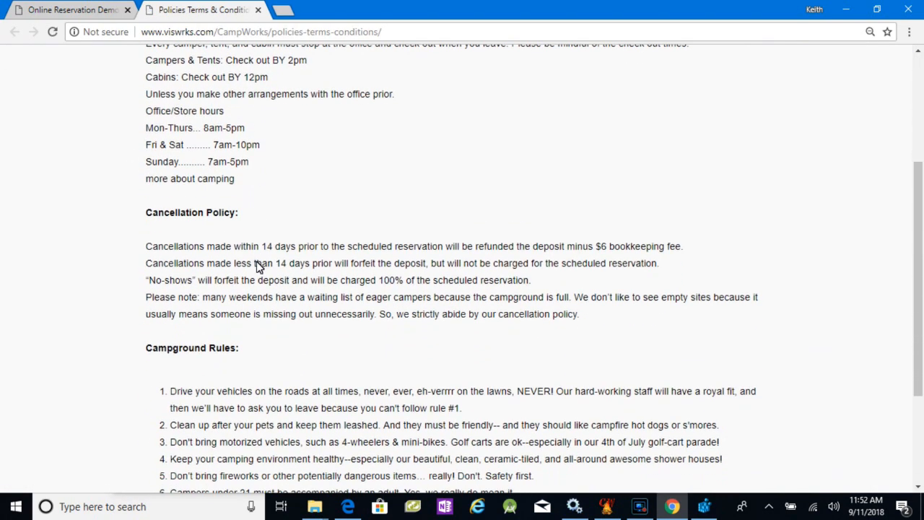
scroll(258, 265, down, 3)
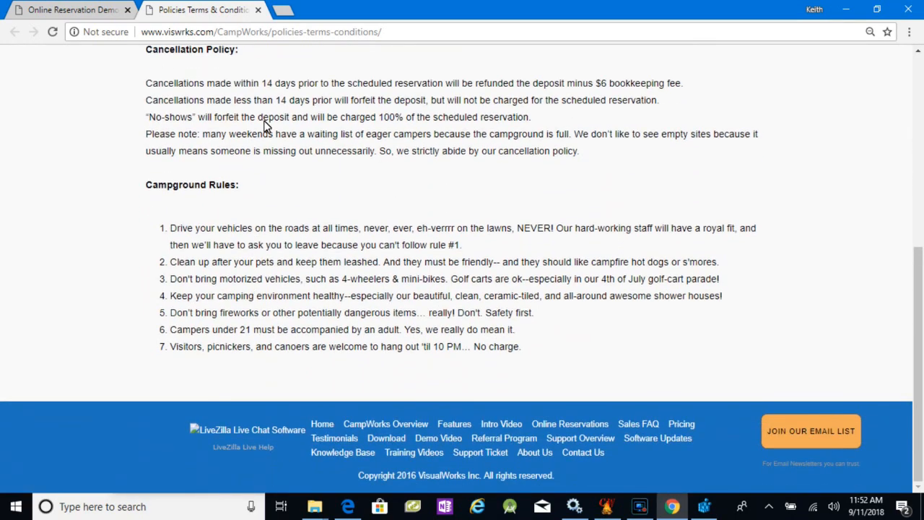
scroll(347, 263, up, 5)
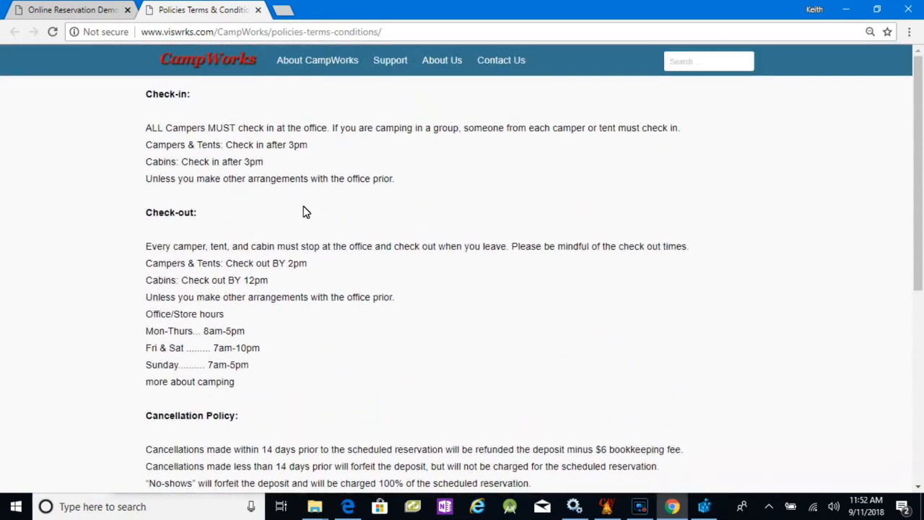
click(257, 11)
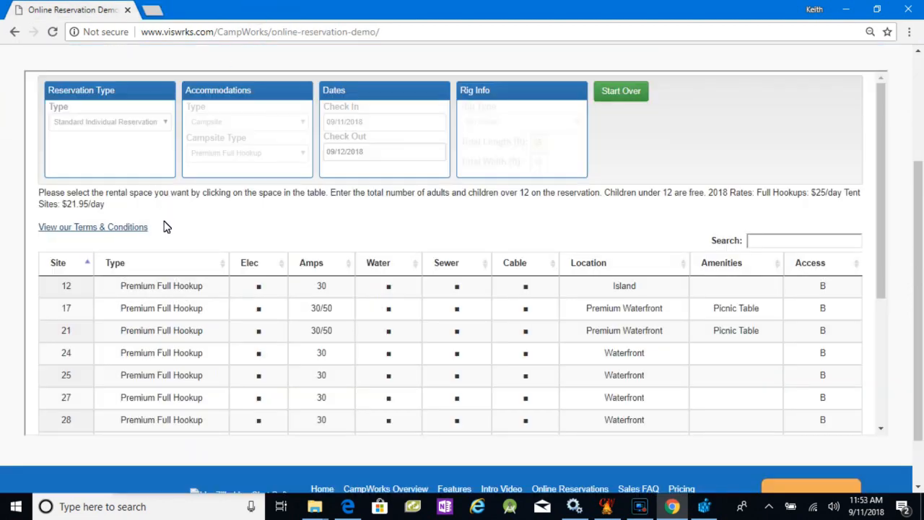
- Agree to the terms, select site 25 for 2 adults, and get the rates
scroll(167, 225, down, 3)
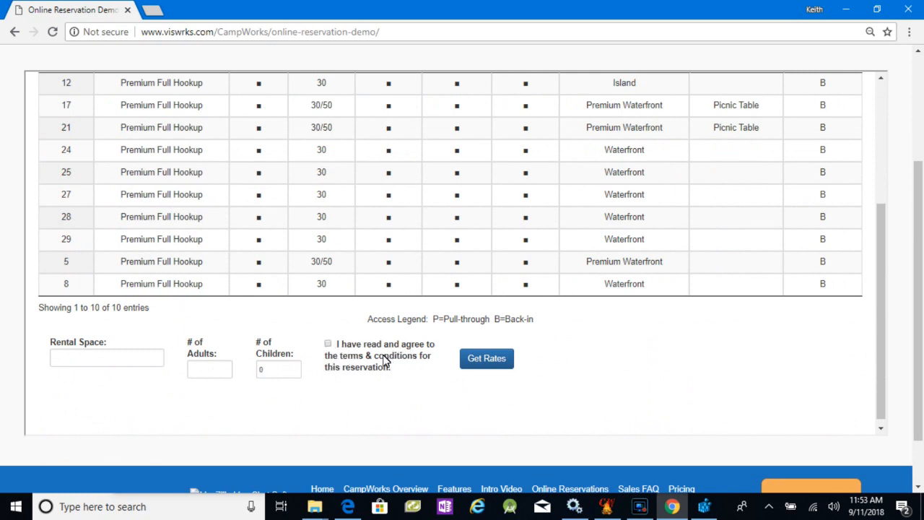
click(328, 344)
scroll(217, 275, up, 3)
scroll(165, 309, down, 1)
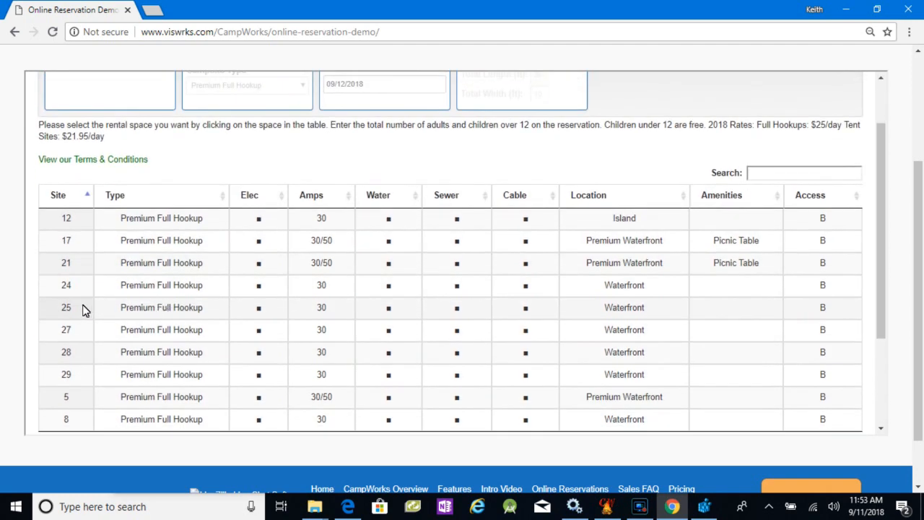
click(68, 306)
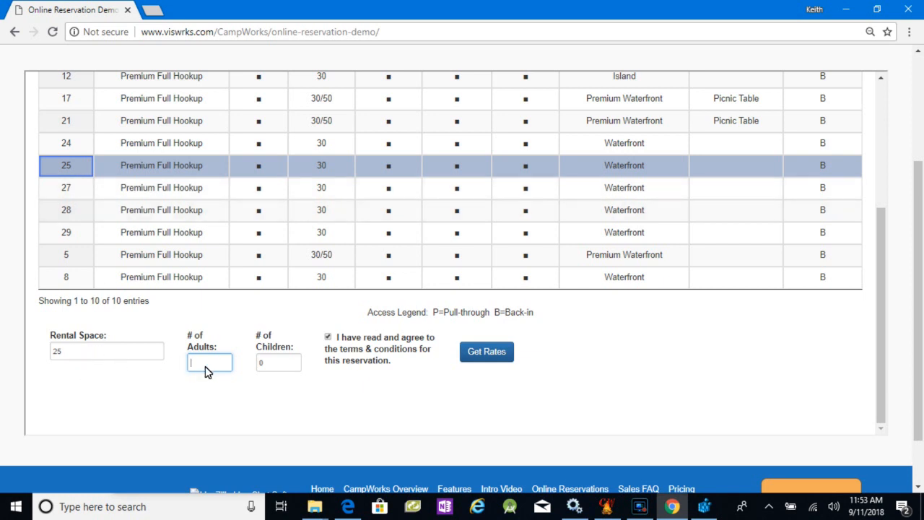
text(2)
click(489, 354)
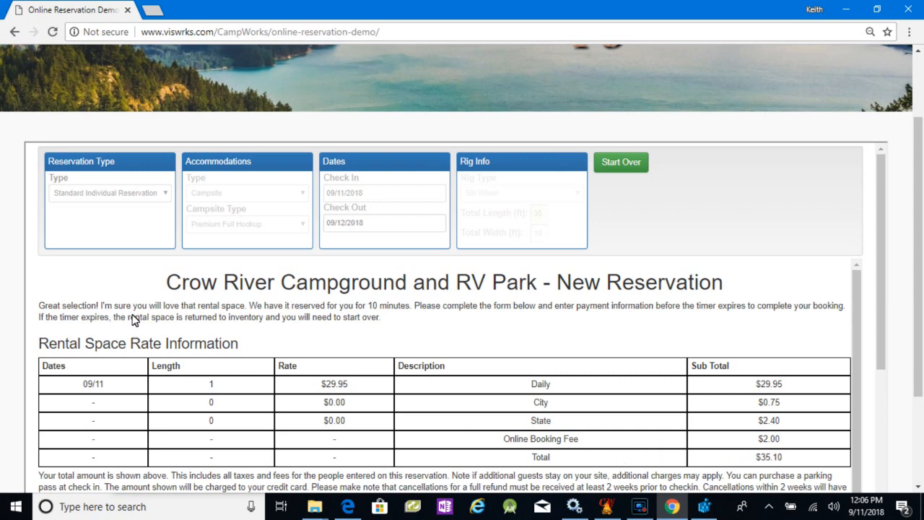
- Fill in the guest's contact information from the saved entry, add the special note "Testing online reservations", and proceed to the payment form
scroll(167, 329, down, 1)
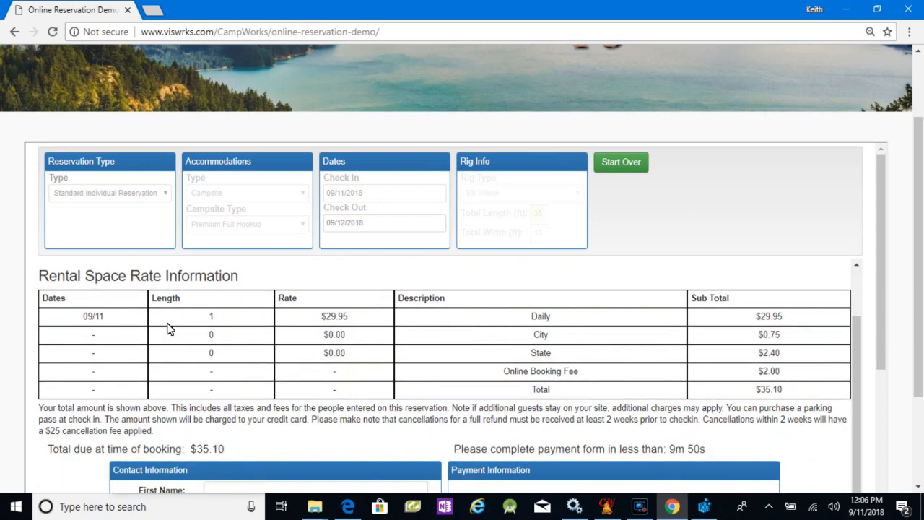
scroll(148, 408, down, 2)
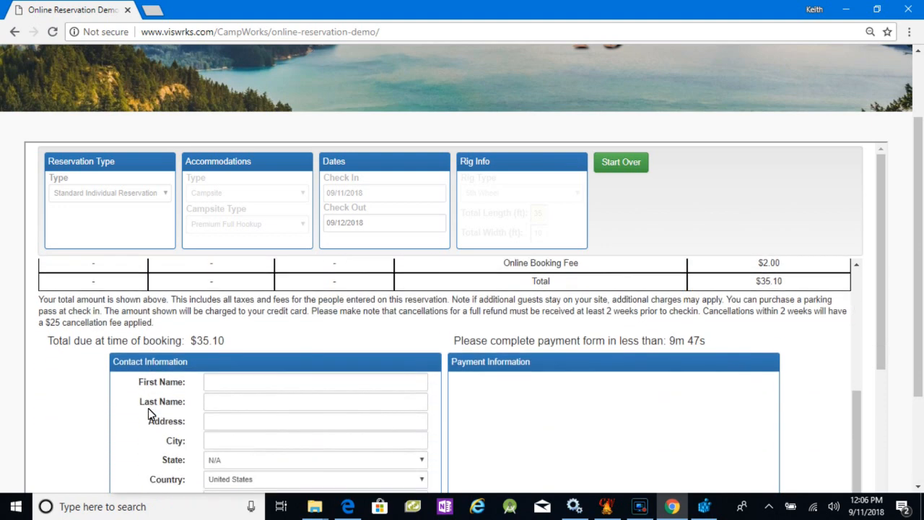
click(283, 385)
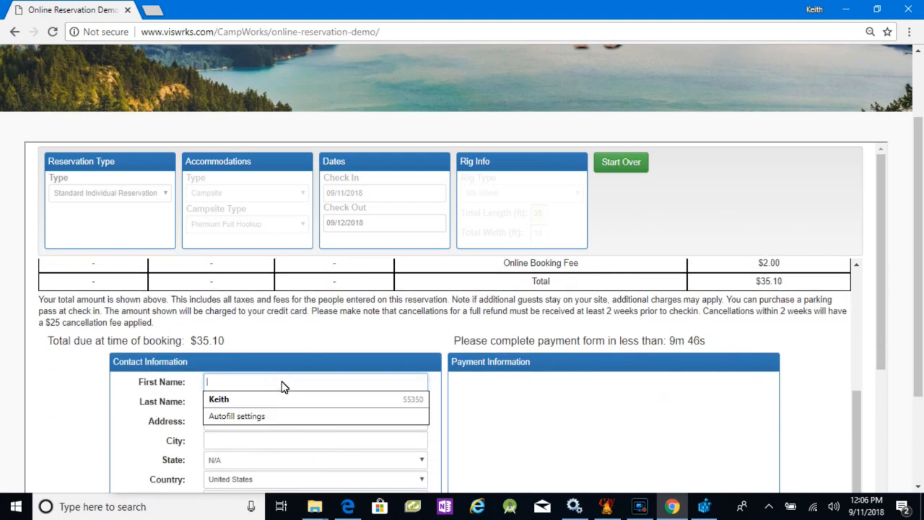
click(246, 398)
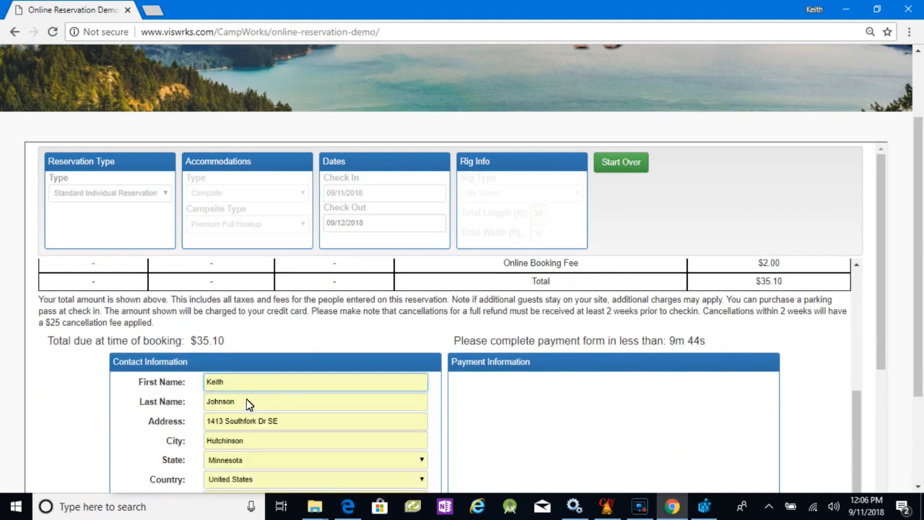
scroll(246, 400, down, 2)
click(246, 425)
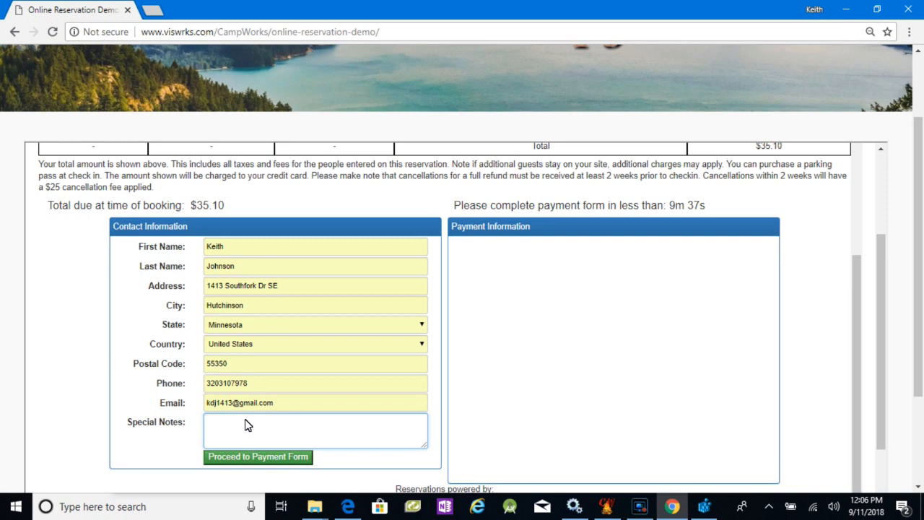
text(Testing online reservations)
click(259, 457)
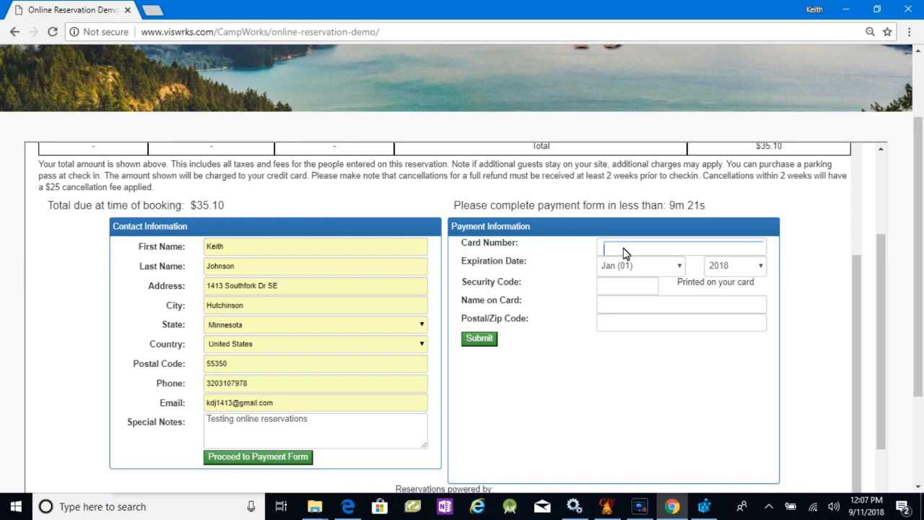
- Enter the card number in the payment form and set the expiration date to Apr (04) 2022
text(4111 1111 1111 1111)
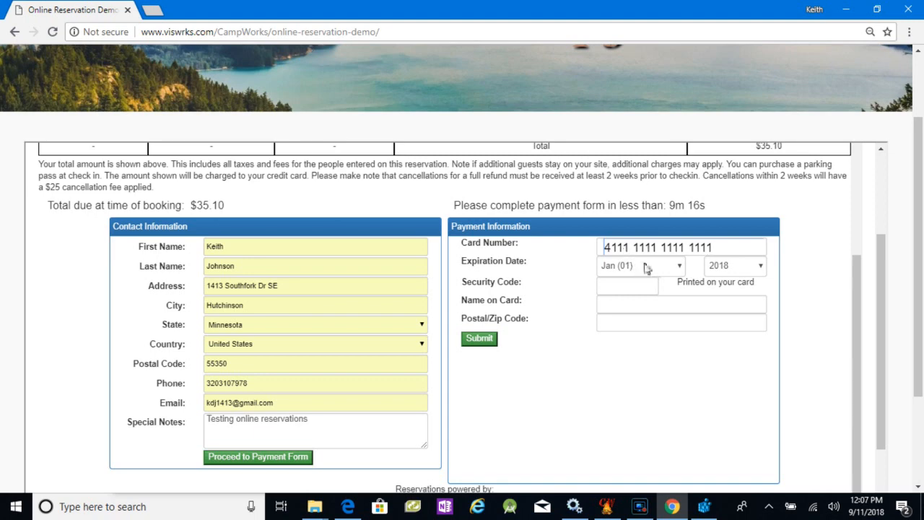
click(642, 268)
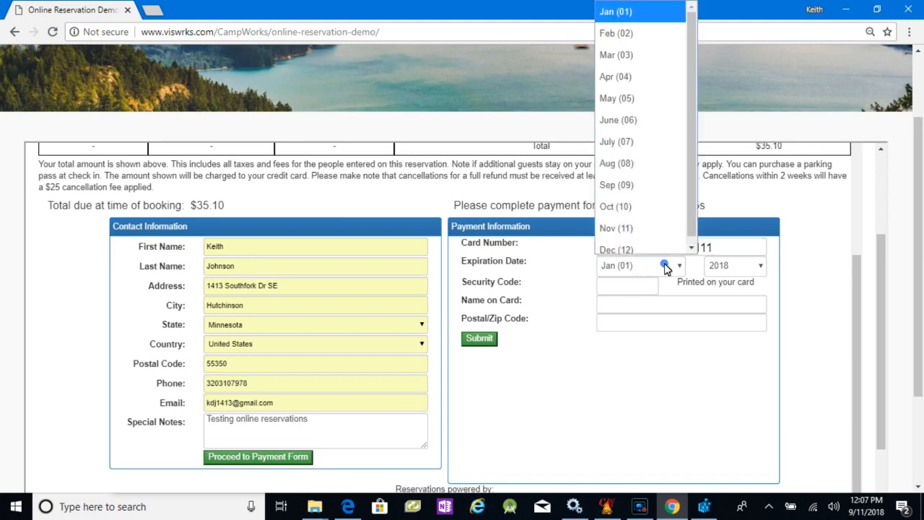
click(623, 75)
click(741, 267)
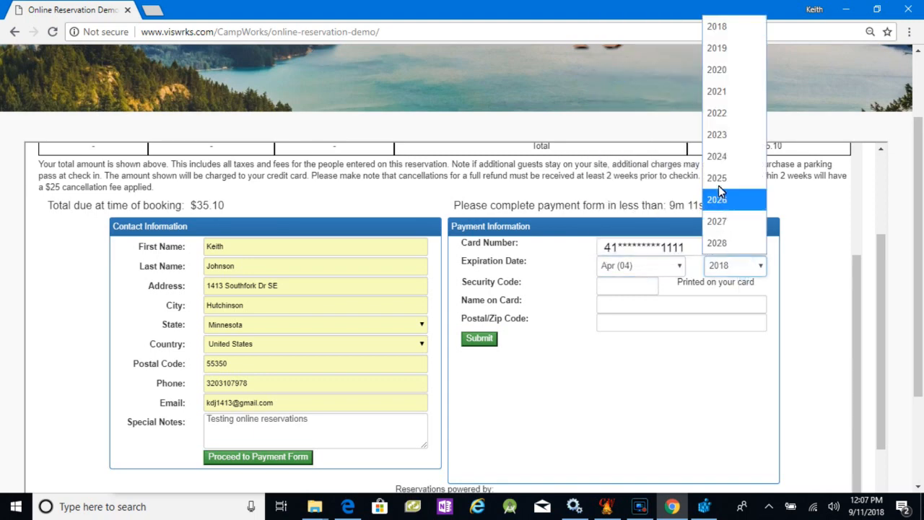
click(728, 112)
- Fill in the card's security code, the cardholder's name and the billing postal code, and submit the payment
click(618, 288)
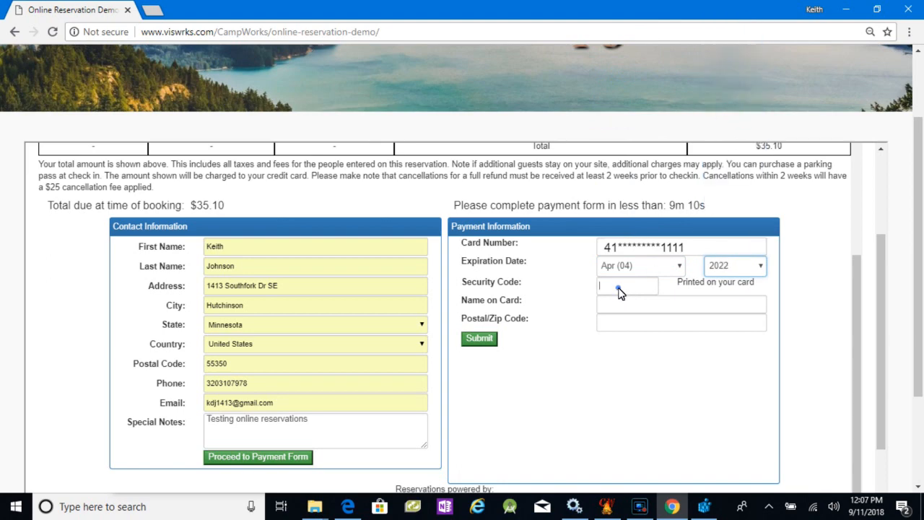
text(123)
click(630, 305)
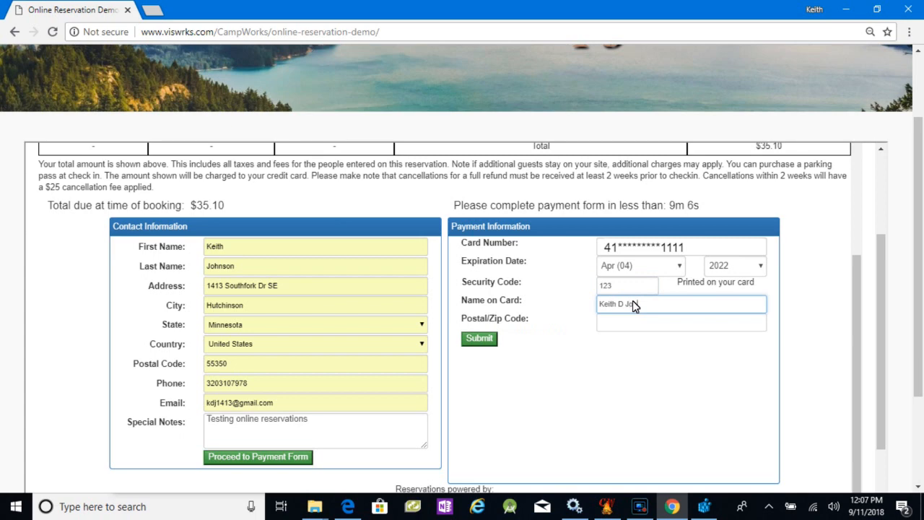
key(Tab)
text(55350)
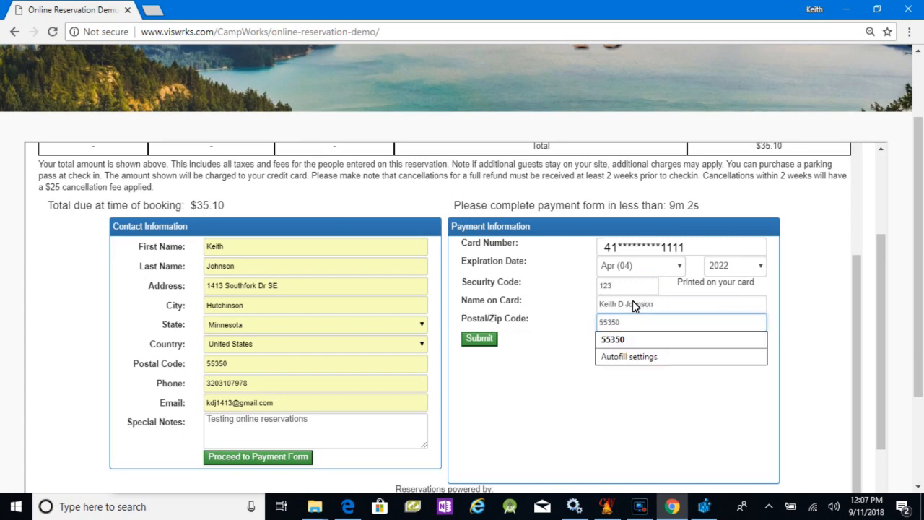
click(478, 339)
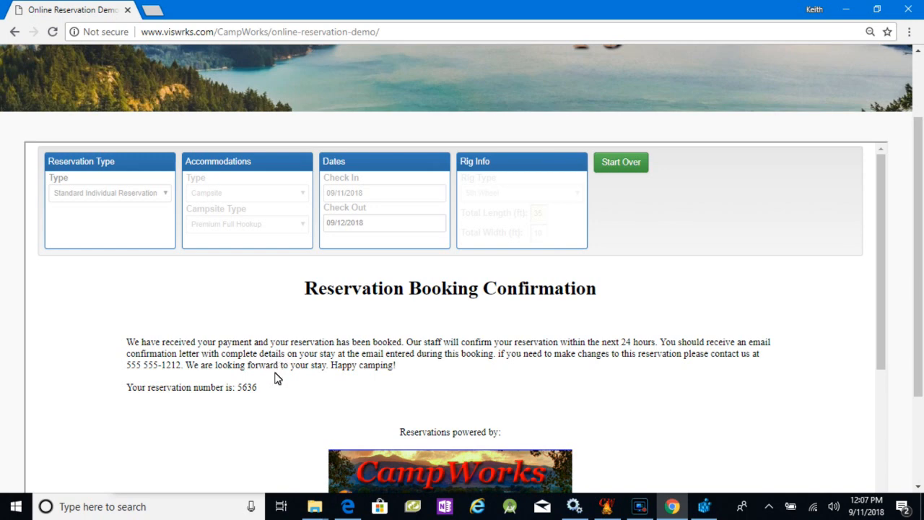
- Switch to CampWorks, list the new unconfirmed web reservations, and open the one for site 25
click(848, 11)
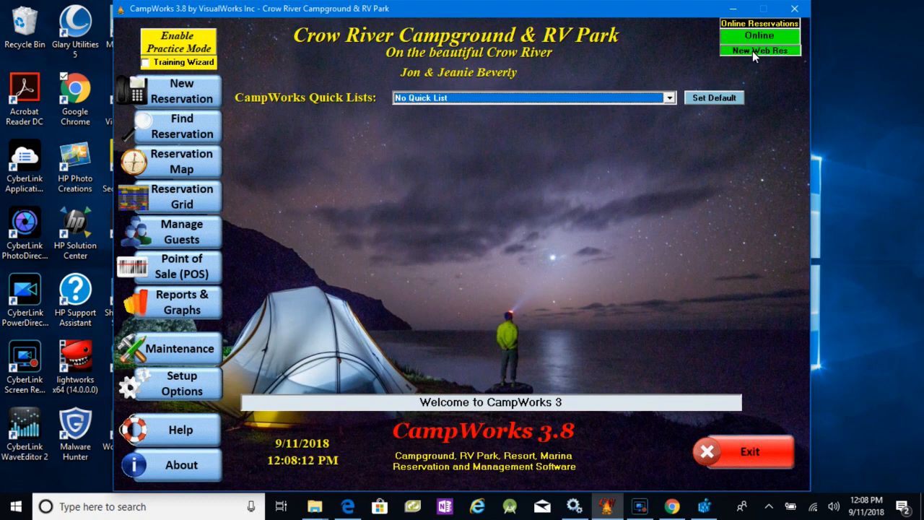
click(753, 51)
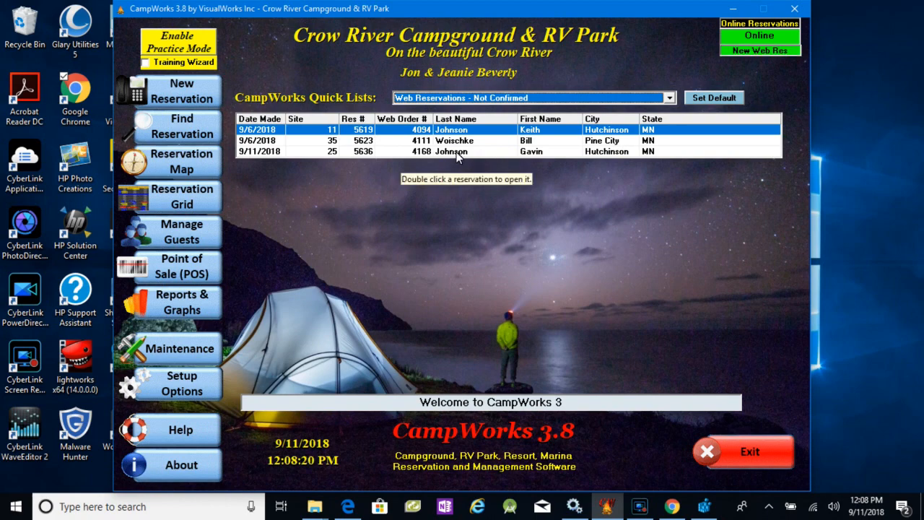
click(457, 152)
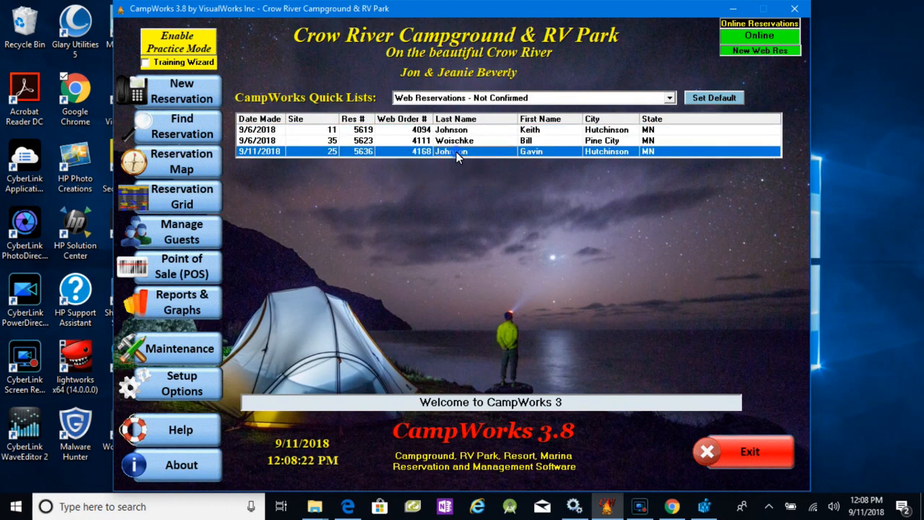
double_click(457, 152)
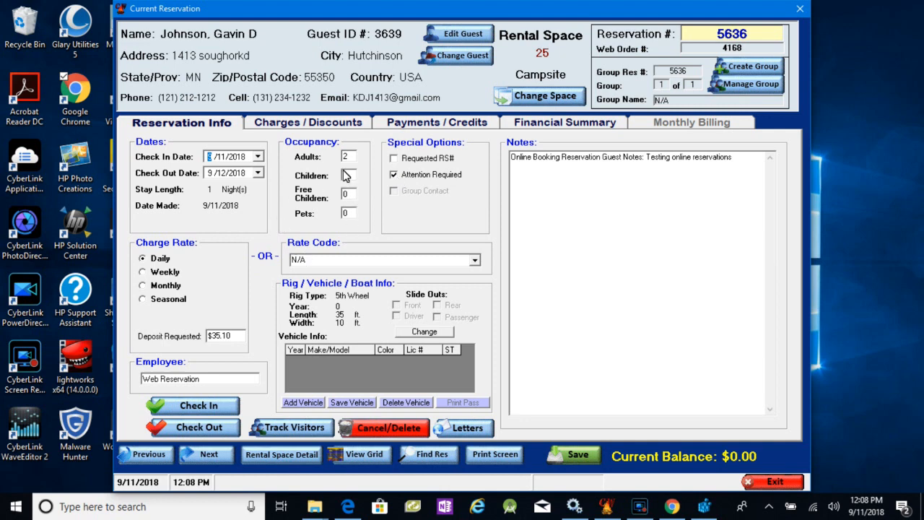
- Review the web reservation's payments and charges, and return to its reservation info
click(409, 125)
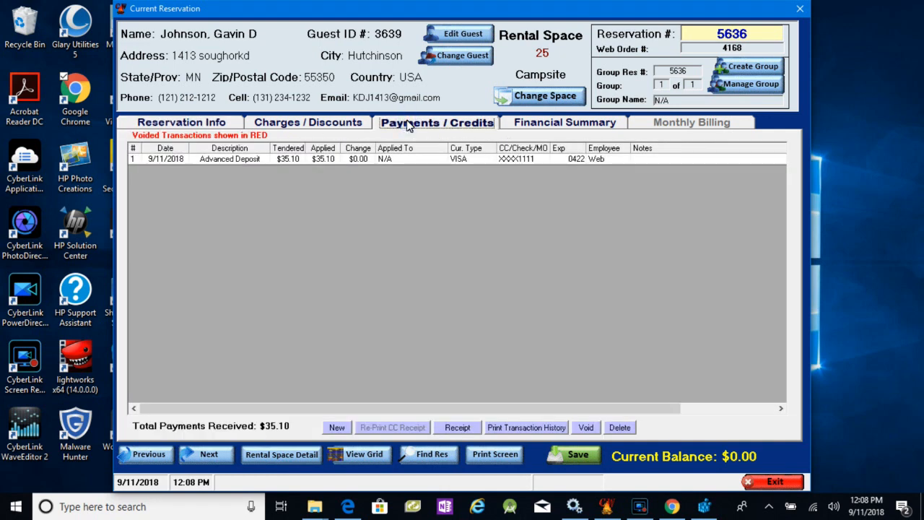
click(305, 123)
click(193, 125)
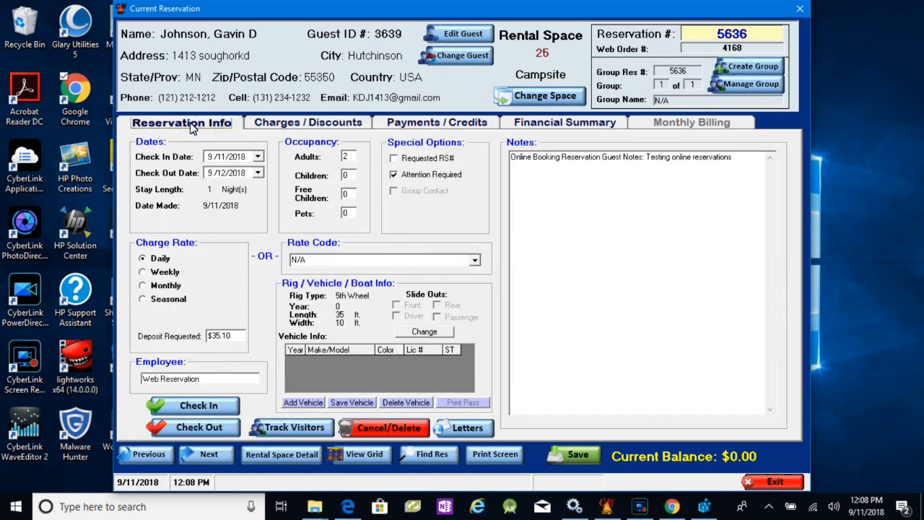
- Email the confirmation letter to the guest without any special notes
click(479, 428)
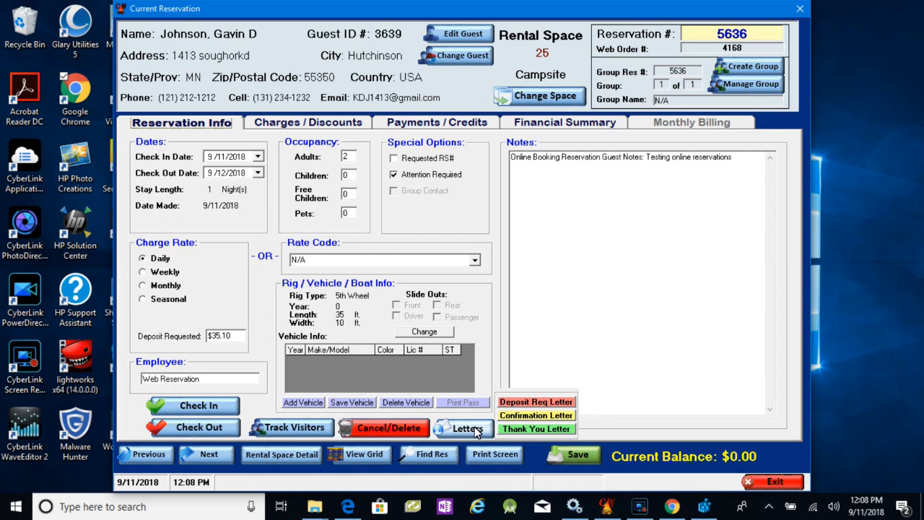
click(507, 430)
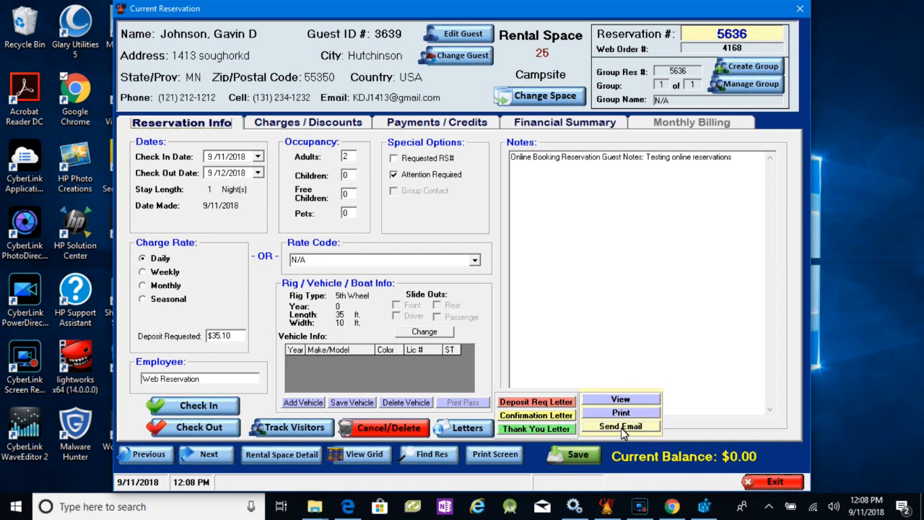
click(621, 428)
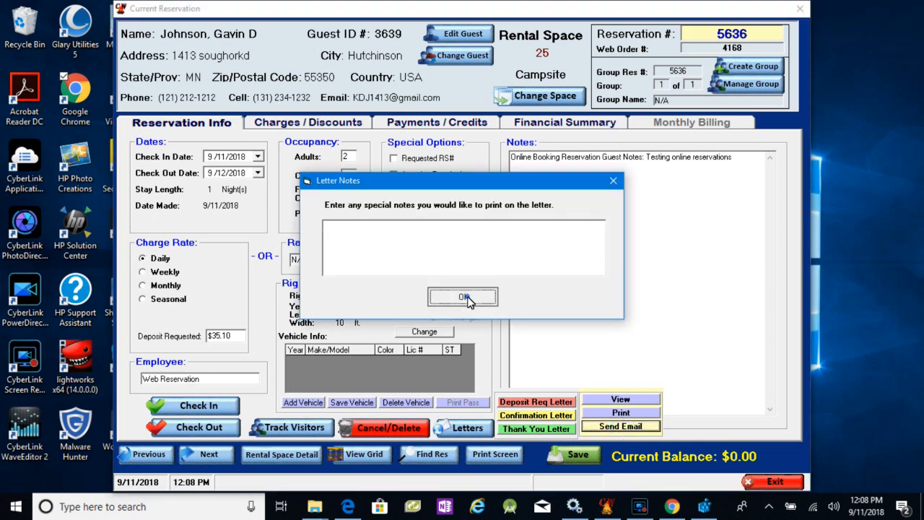
click(463, 298)
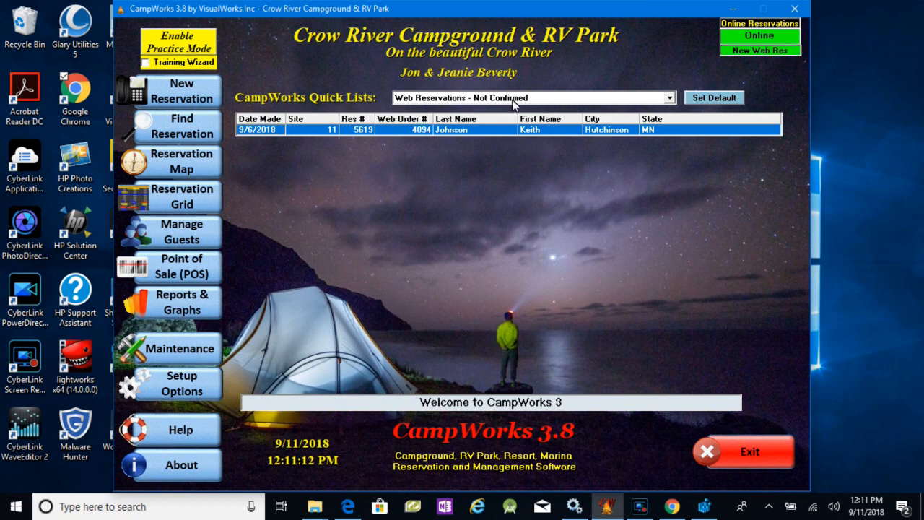
- View the Web Reservation Activity - All Future quick list, and switch back to Web Reservations - Not Confirmed
click(669, 99)
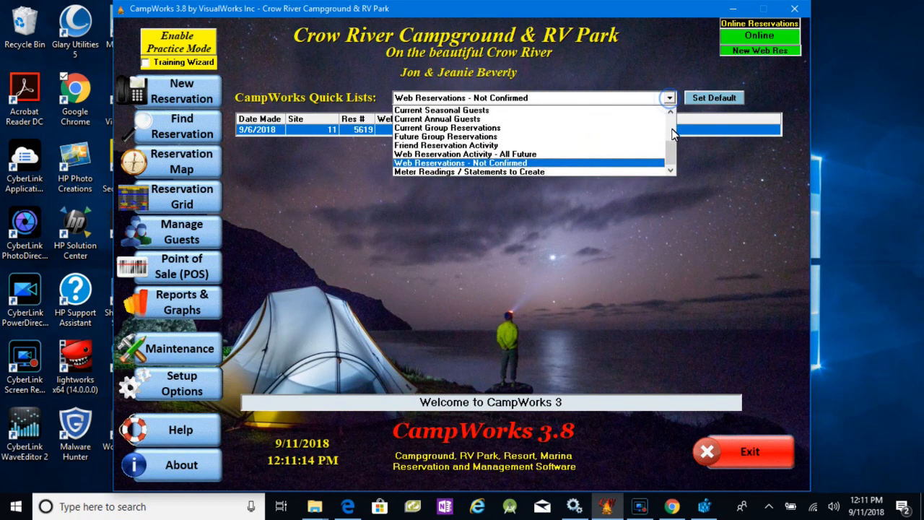
click(507, 155)
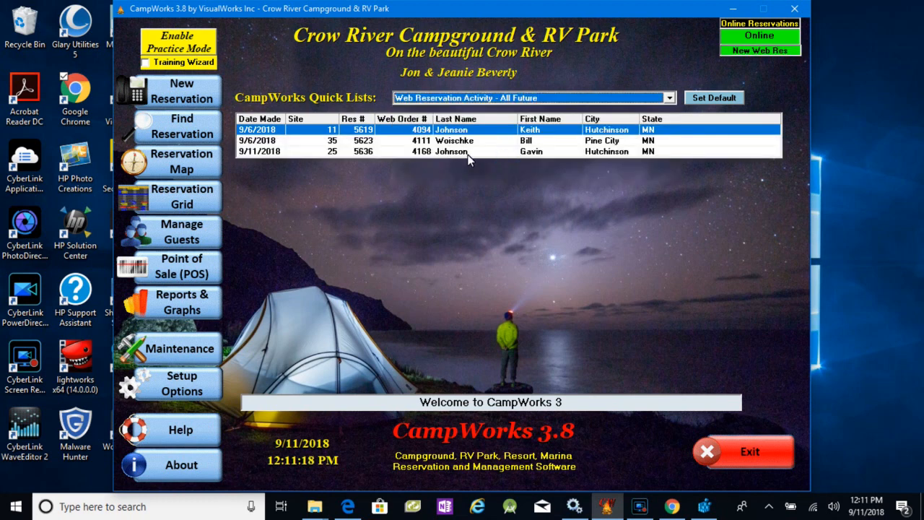
click(565, 99)
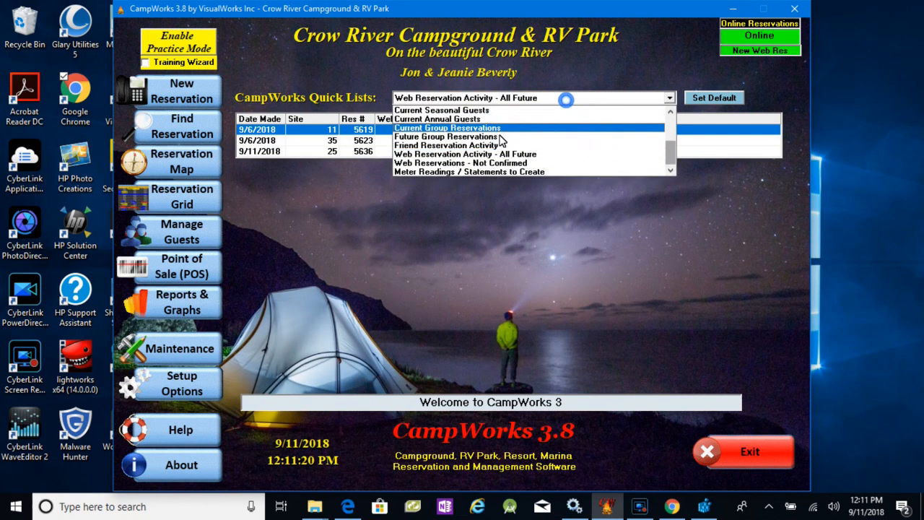
click(460, 165)
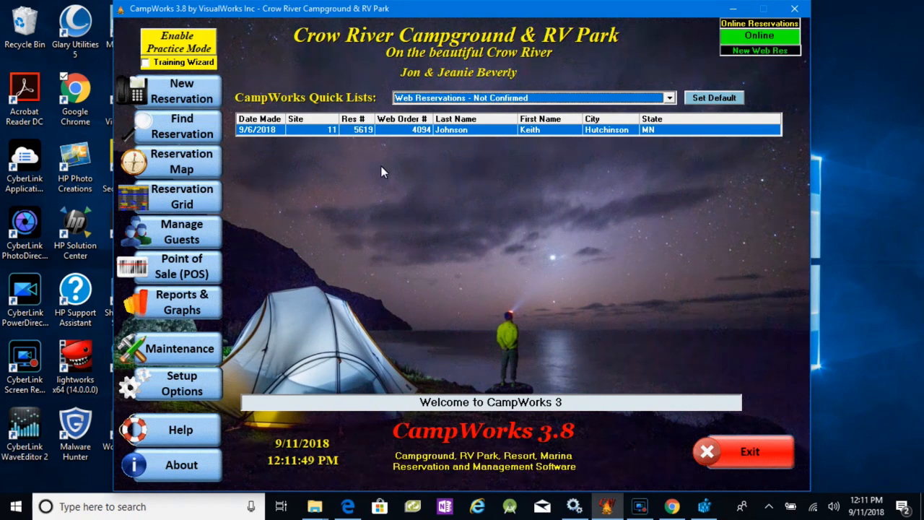
- Open the online reservations setup, enable selecting spaces by type only, and save the settings
click(186, 390)
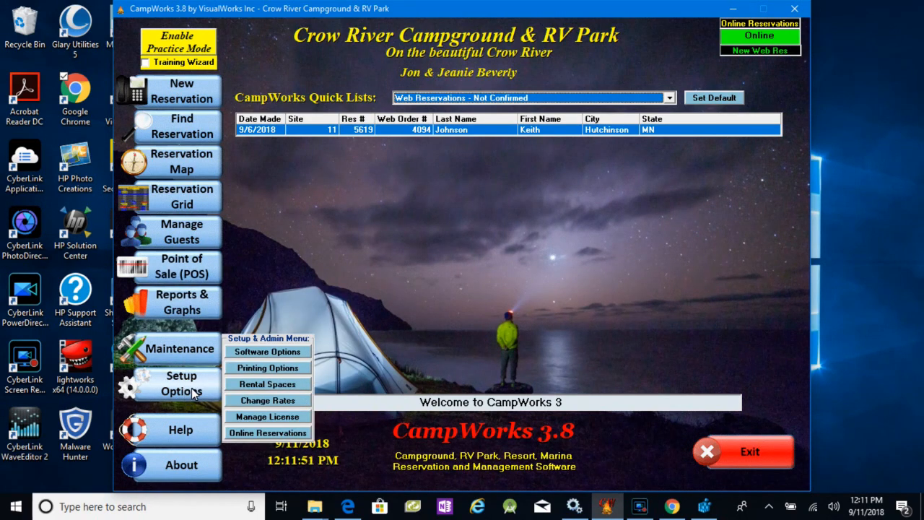
click(268, 433)
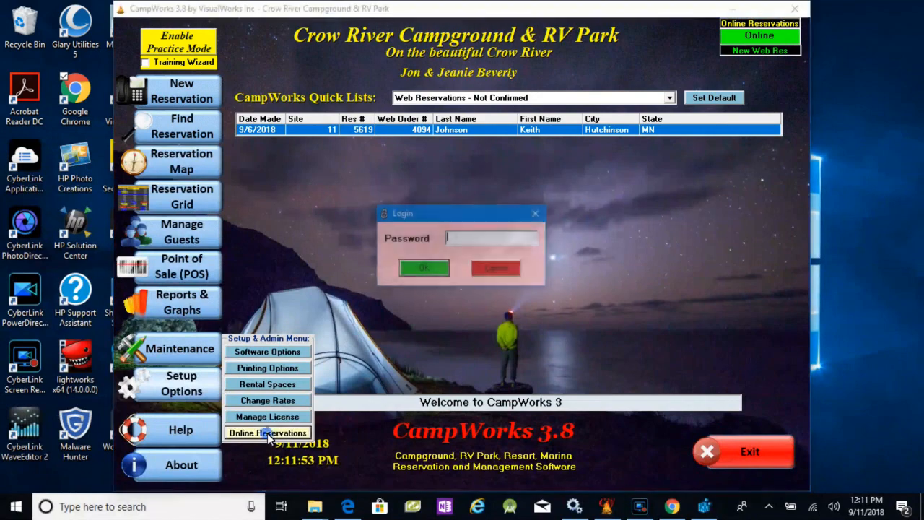
key(Return)
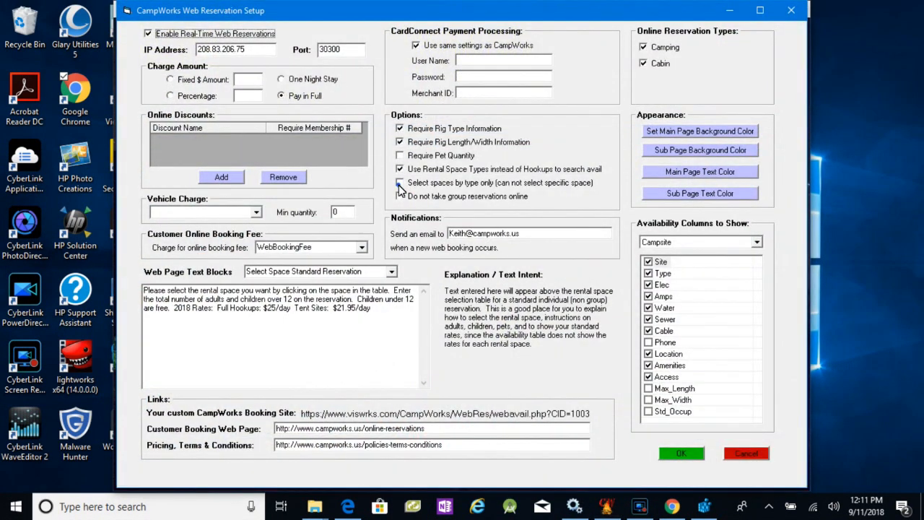
click(401, 185)
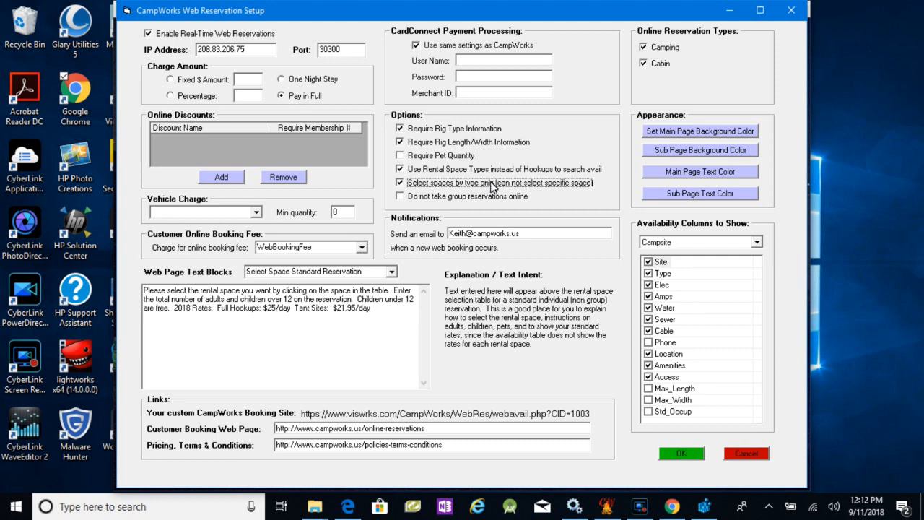
click(681, 454)
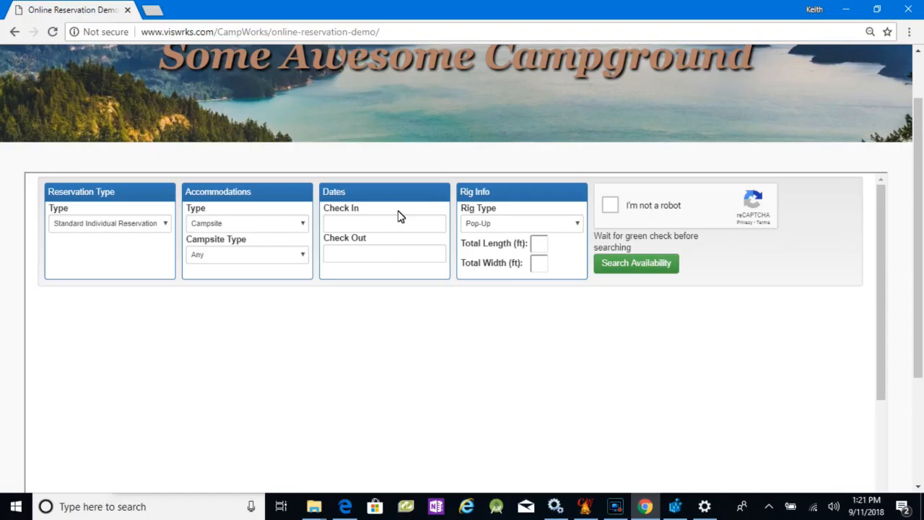
- In the online reservation demo, search campsites with check-in 09/11/2018 for a rig 20 ft long and 10 ft wide, completing the robot check
click(365, 224)
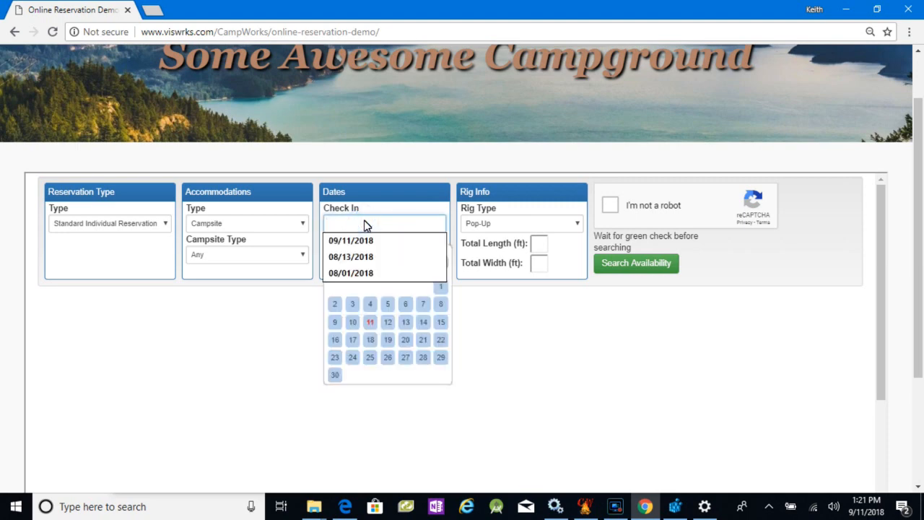
click(369, 323)
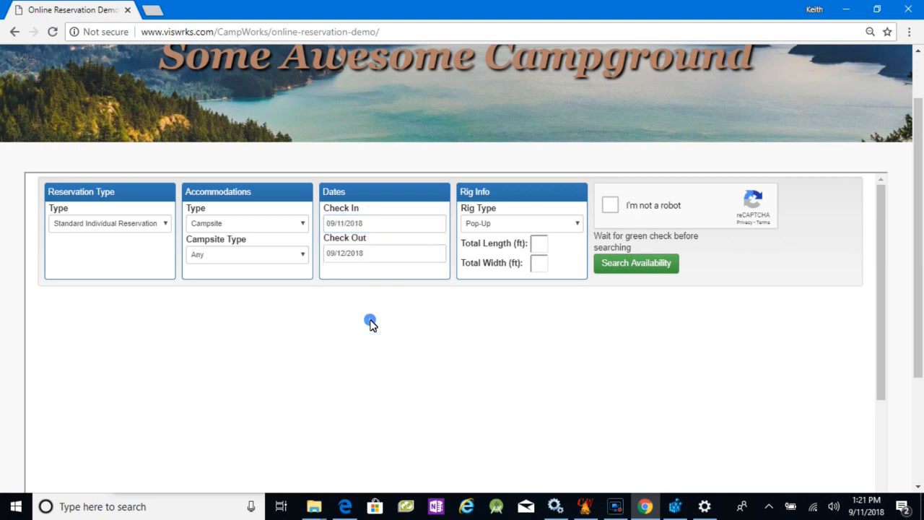
click(541, 246)
text(20)
click(541, 262)
click(543, 265)
text(10)
click(611, 205)
click(624, 260)
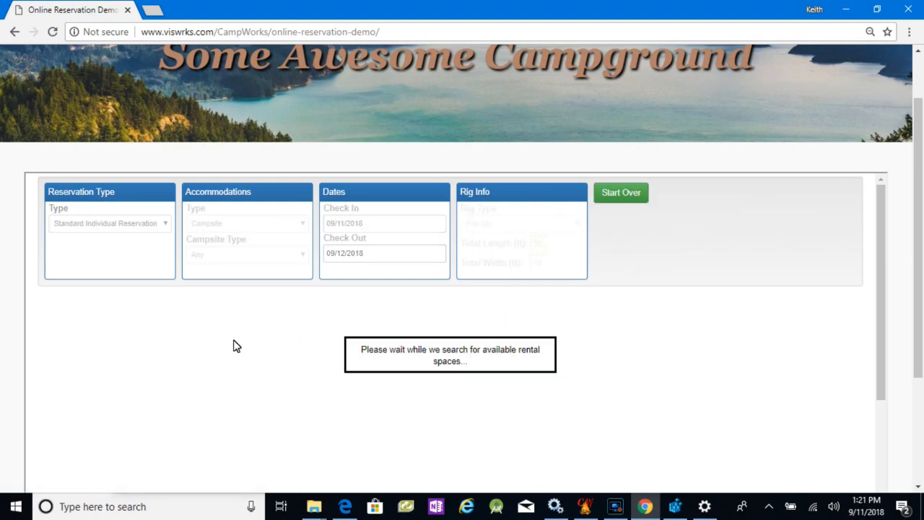
- Review the available site types, select Premium Full Hookup for 2 adults, and agree to the terms and conditions
scroll(144, 238, down, 2)
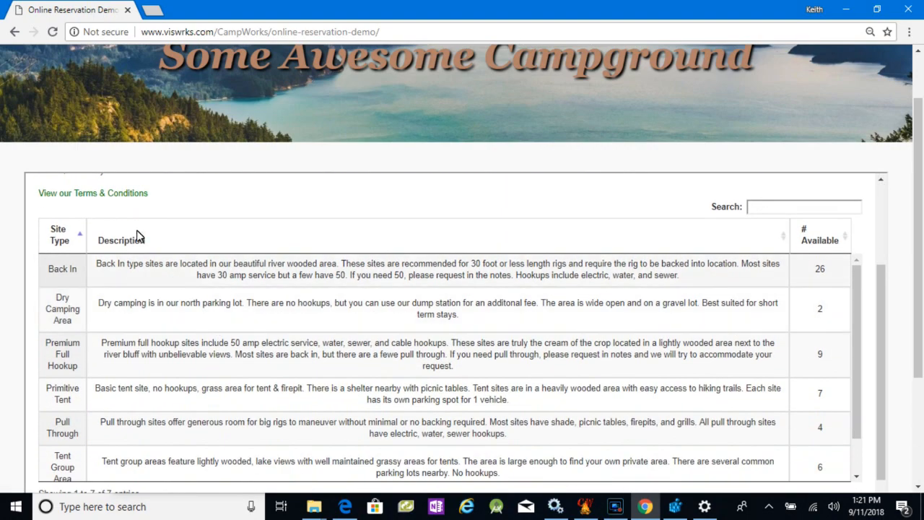
scroll(182, 194, up, 1)
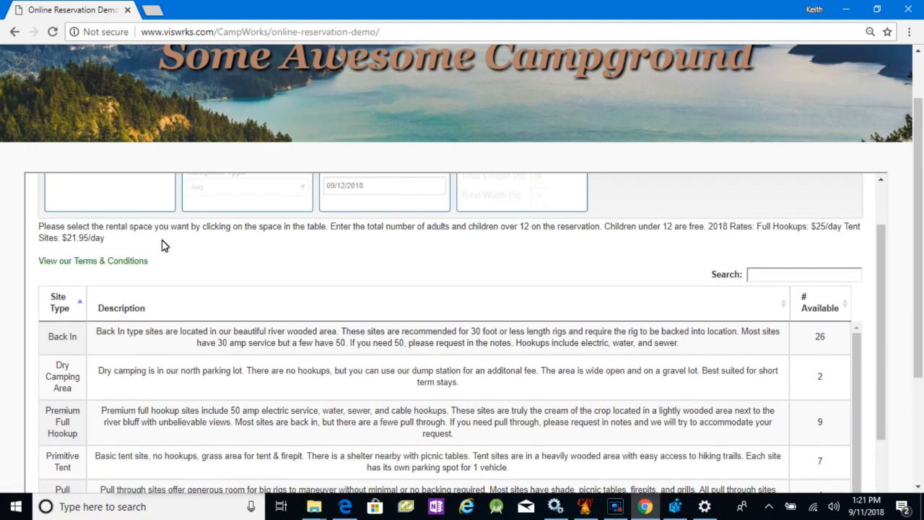
scroll(153, 251, down, 1)
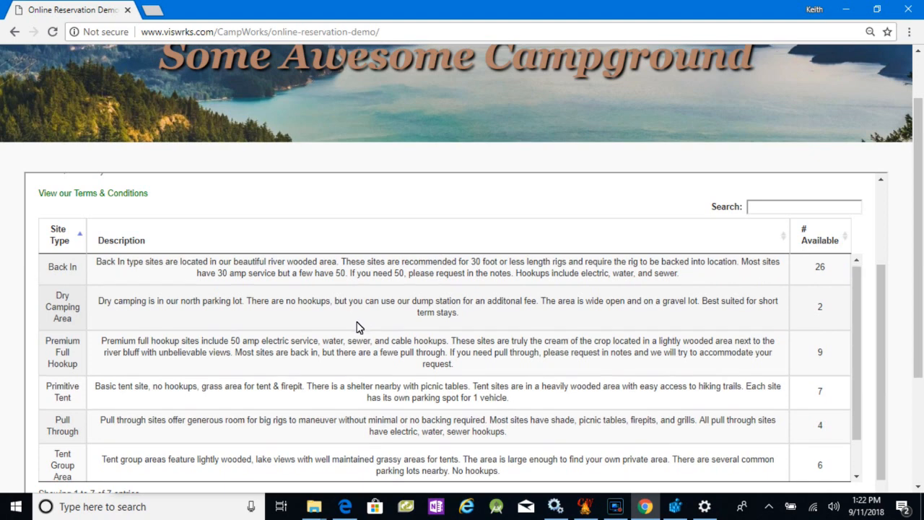
scroll(357, 326, down, 1)
scroll(240, 352, down, 1)
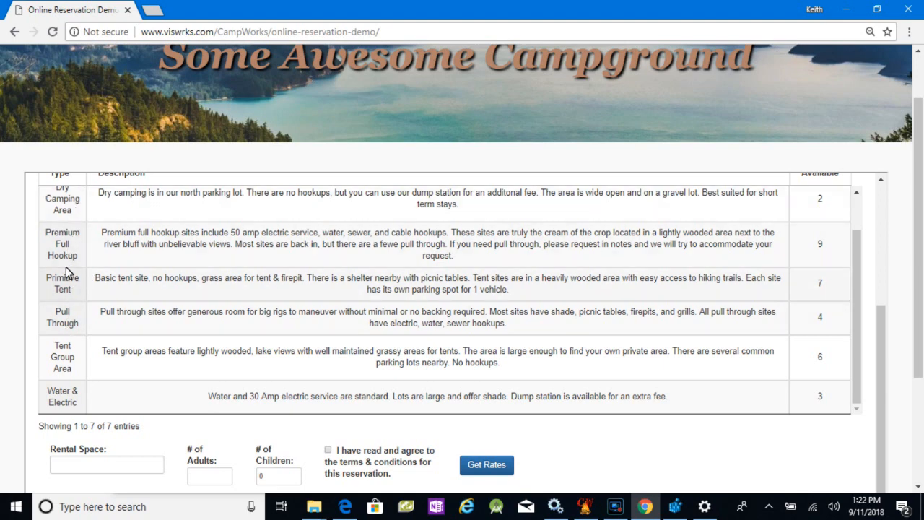
click(63, 245)
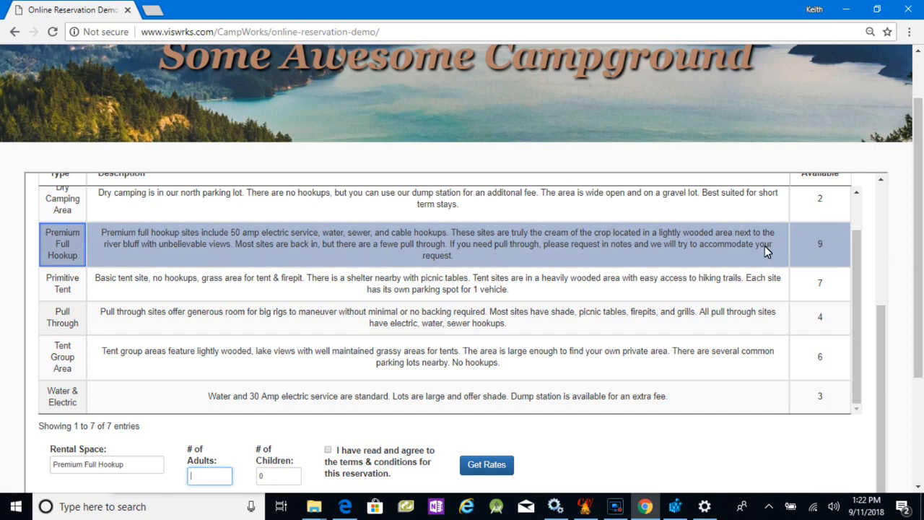
text(2)
click(329, 451)
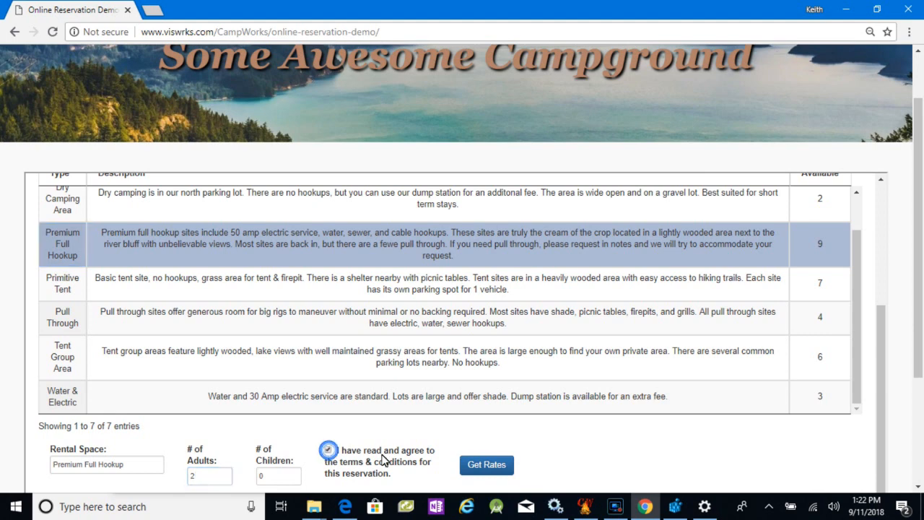
- Get the rates for the selected Premium Full Hookup site and review the rate breakdown and booking terms
click(484, 465)
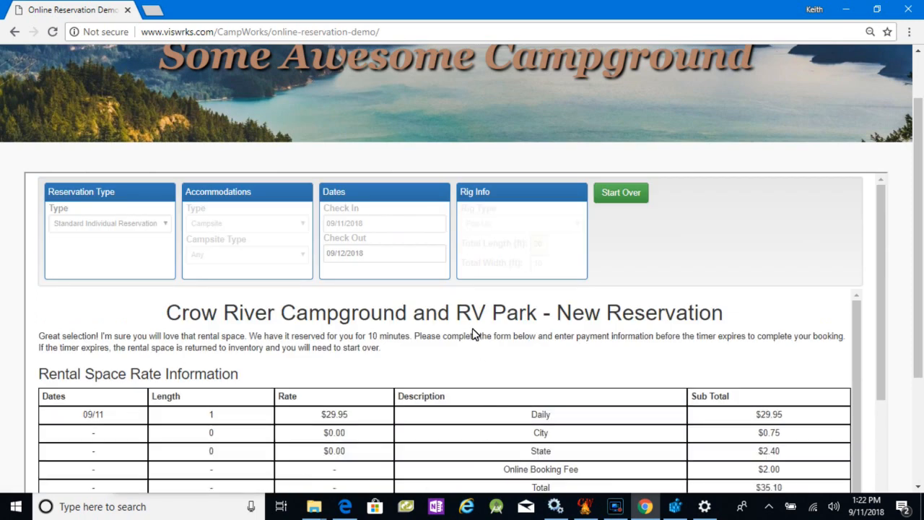
scroll(429, 338, down, 1)
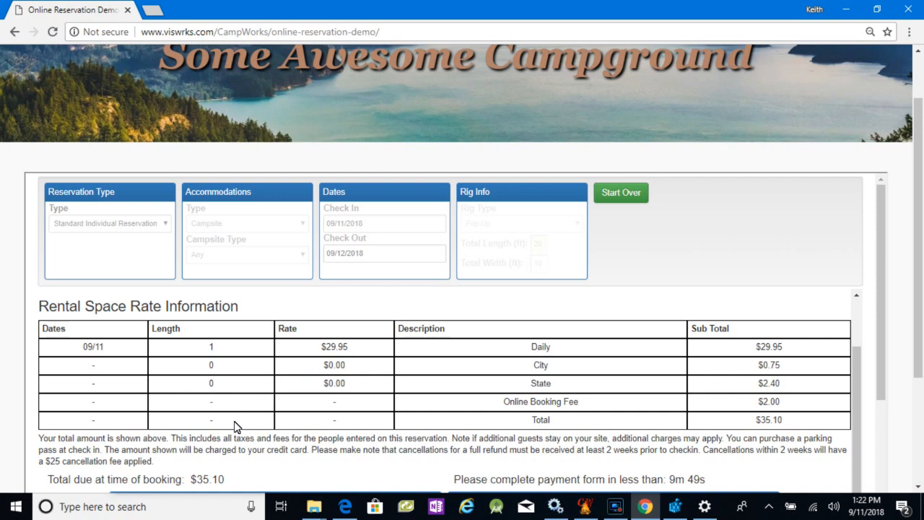
scroll(234, 460, down, 2)
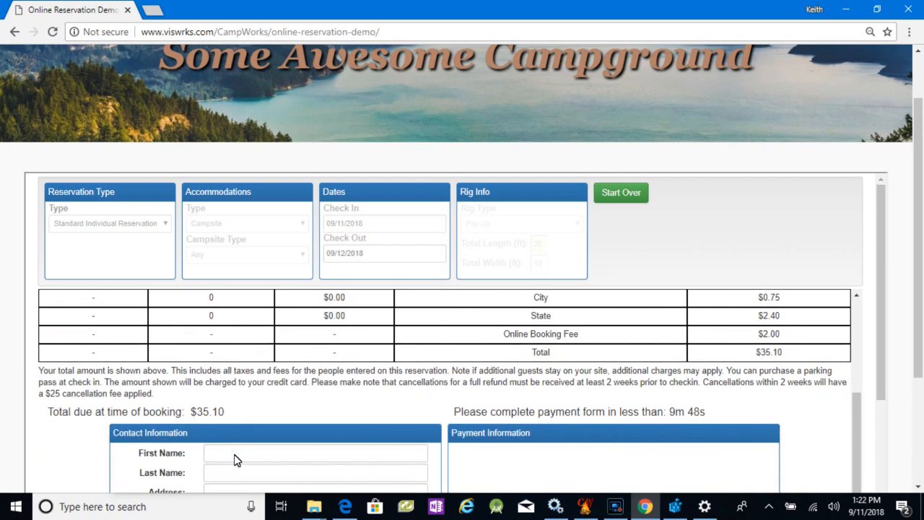
scroll(246, 398, down, 1)
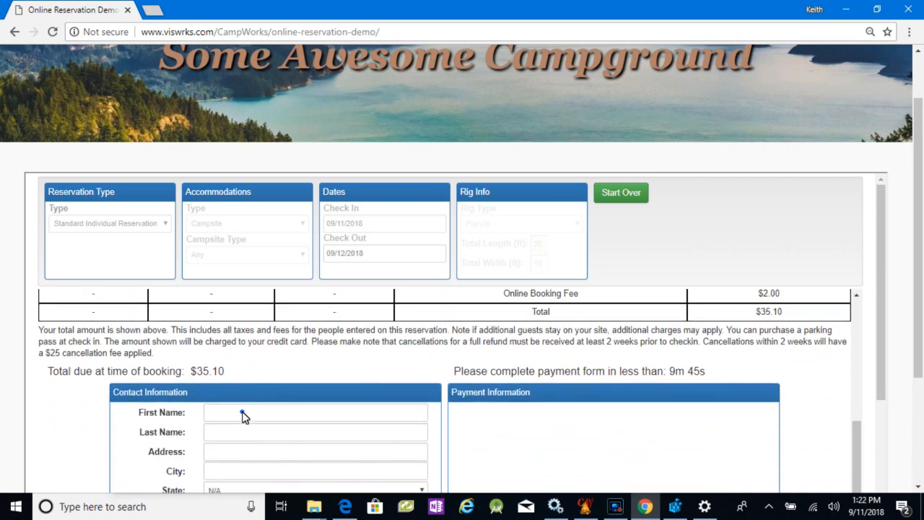
- Fill in the guest's contact information from the saved autofill entry and proceed to the payment form
click(241, 413)
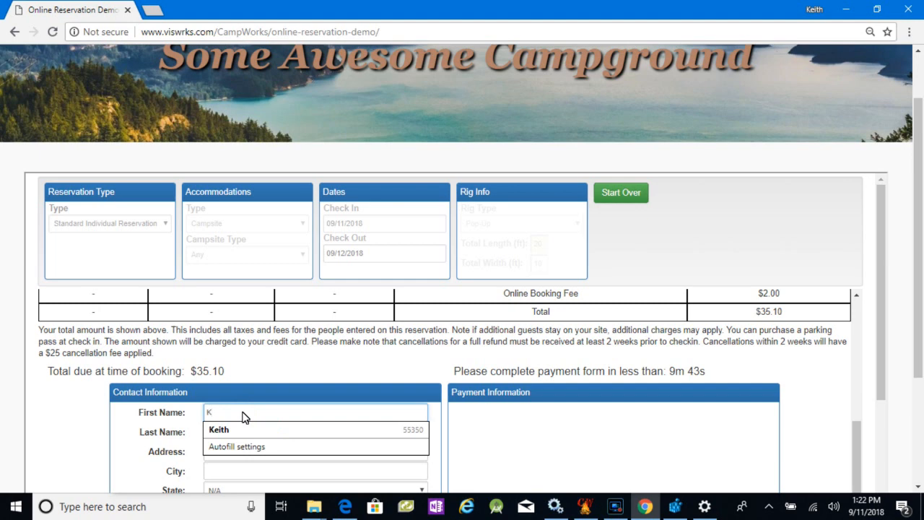
click(233, 431)
scroll(239, 435, down, 2)
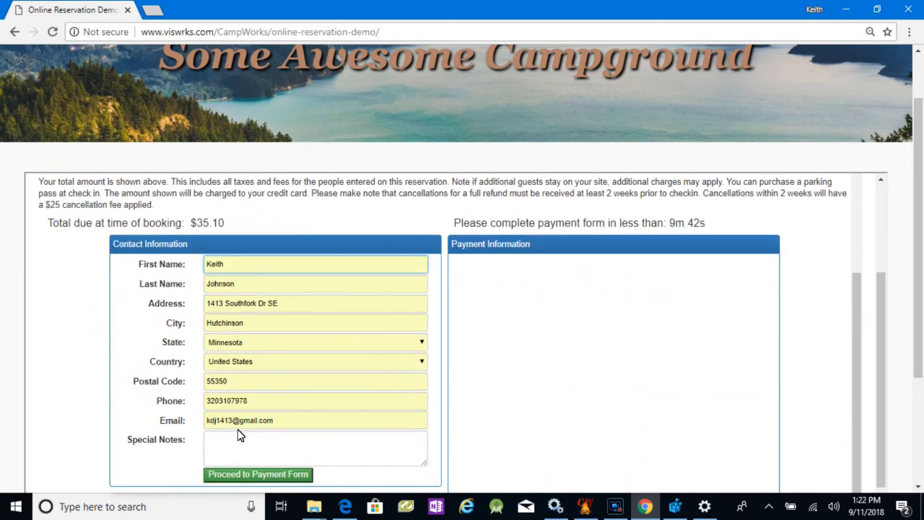
scroll(239, 435, down, 1)
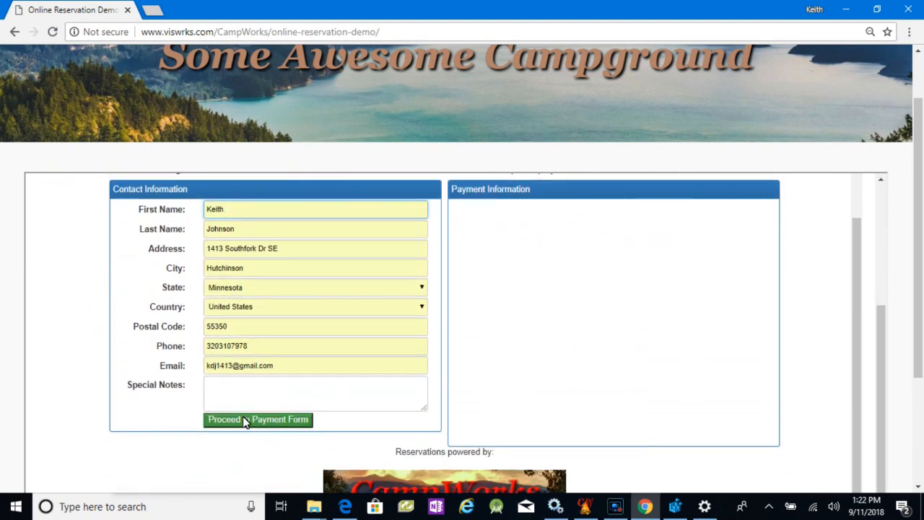
click(254, 419)
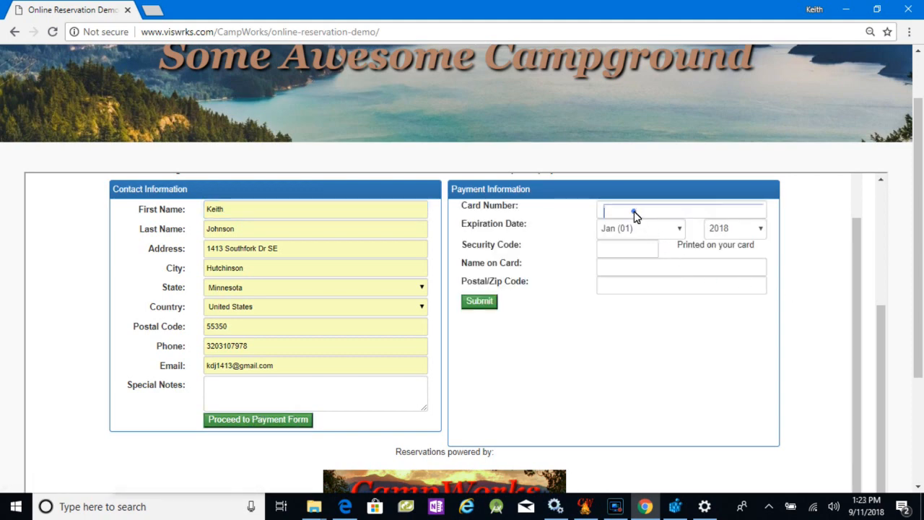
- Enter the card number, set the expiration date to Apr (04) 2020, and fill in the card's security code
text(4111 1111 1111 1111)
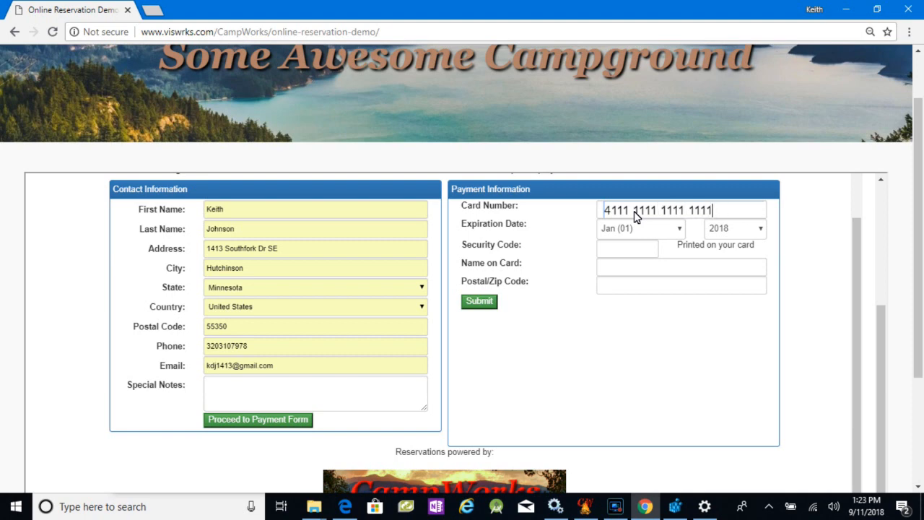
click(653, 228)
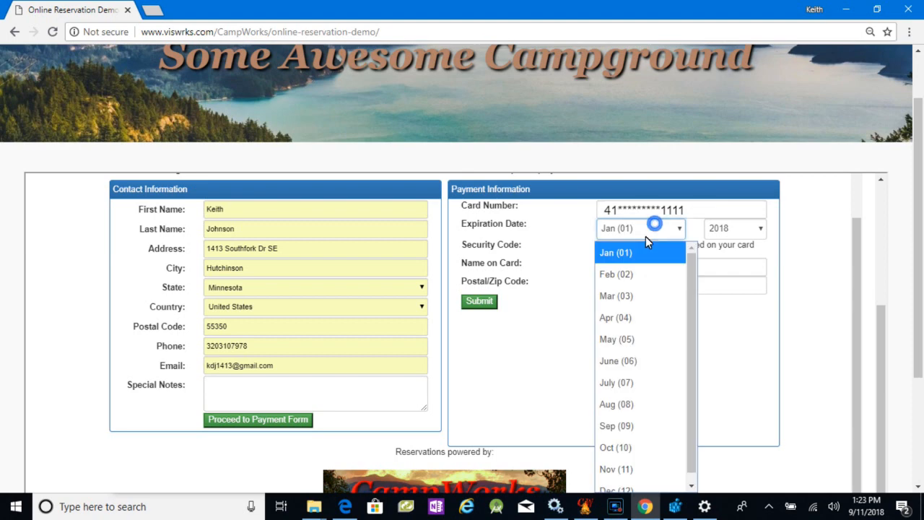
click(617, 318)
click(741, 229)
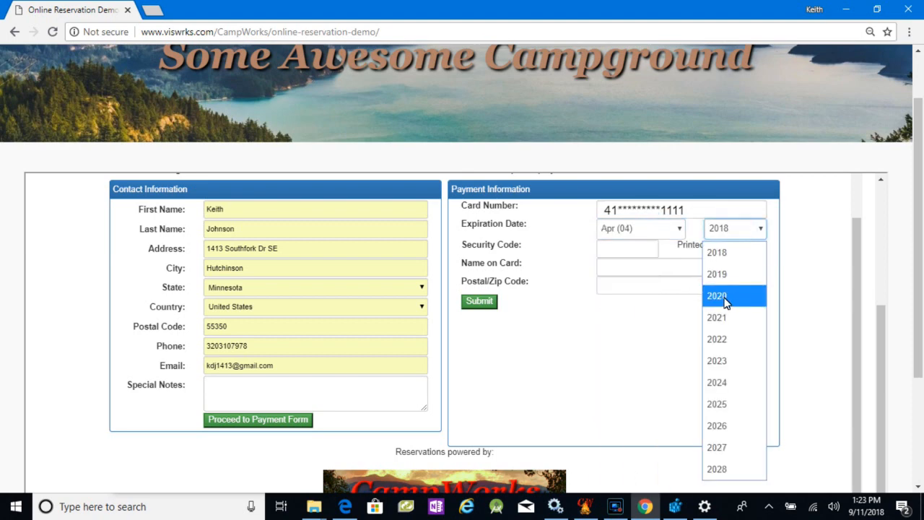
click(725, 296)
click(624, 250)
text(123)
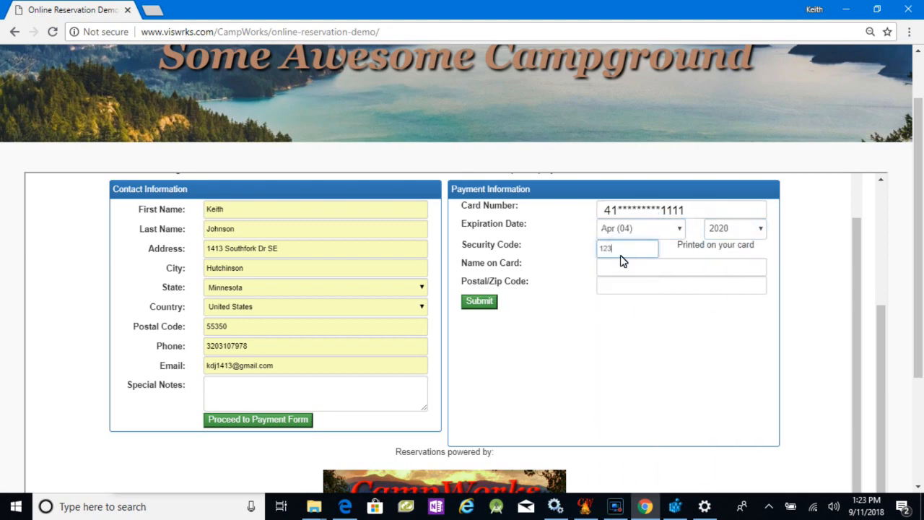
- Enter the cardholder's name and postal code, and submit the payment
click(619, 268)
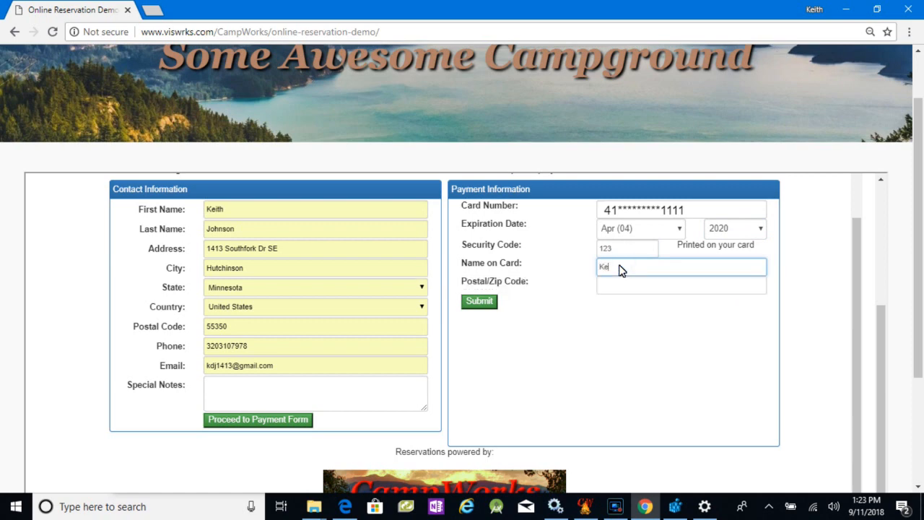
key(Tab)
text(55350)
click(480, 302)
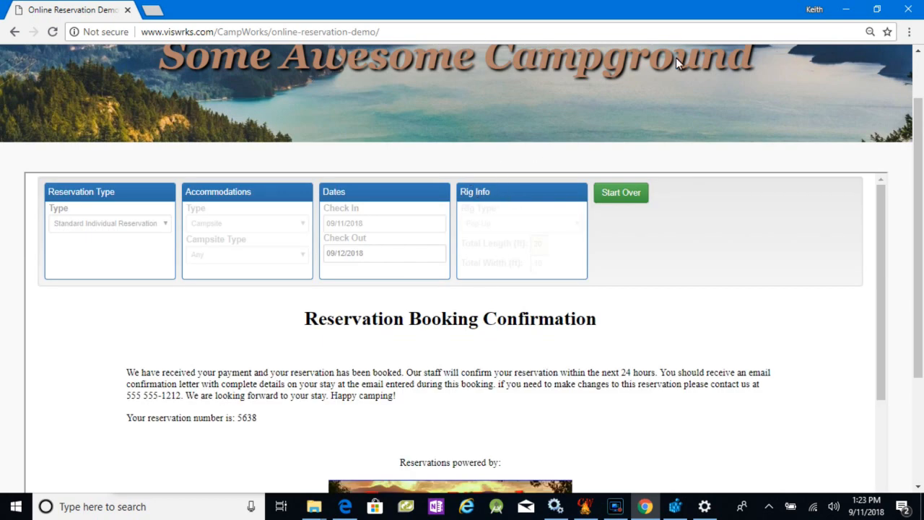
- Switch to CampWorks, open the site 5 reservation from the unconfirmed web reservations list, review its details, and close it
click(846, 9)
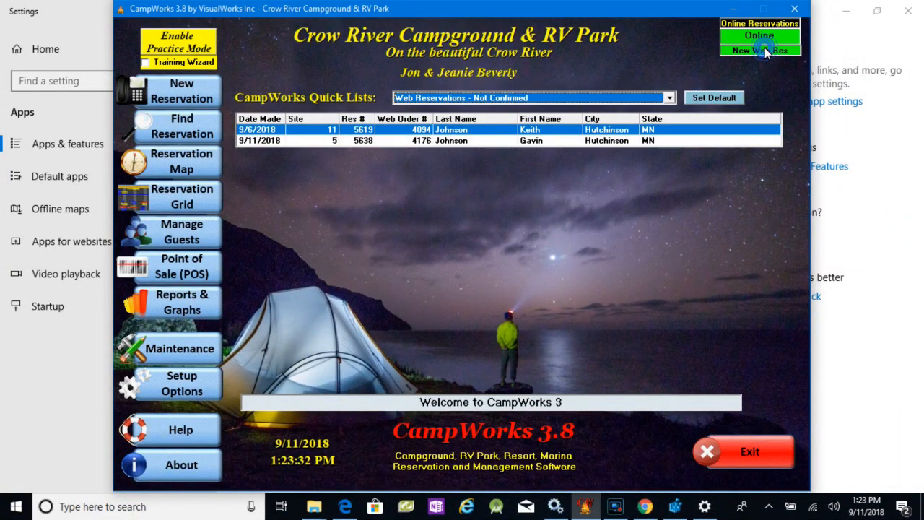
click(442, 142)
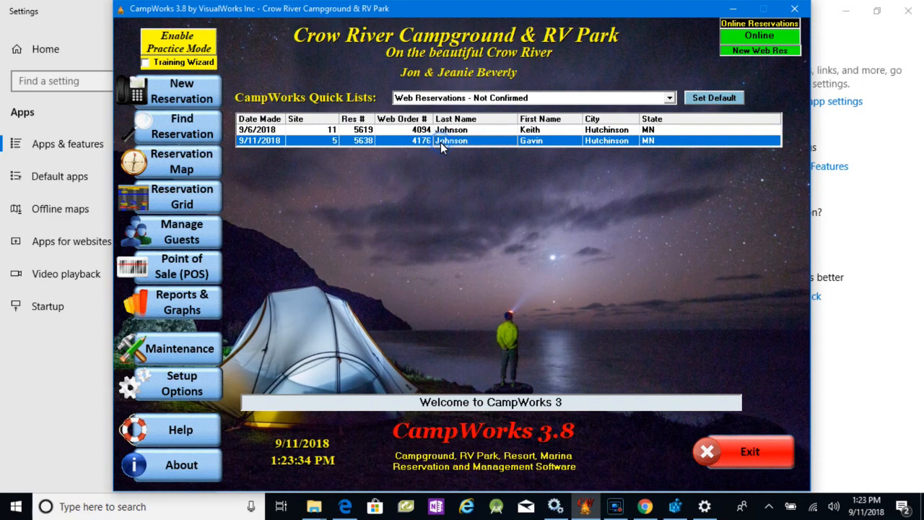
double_click(440, 142)
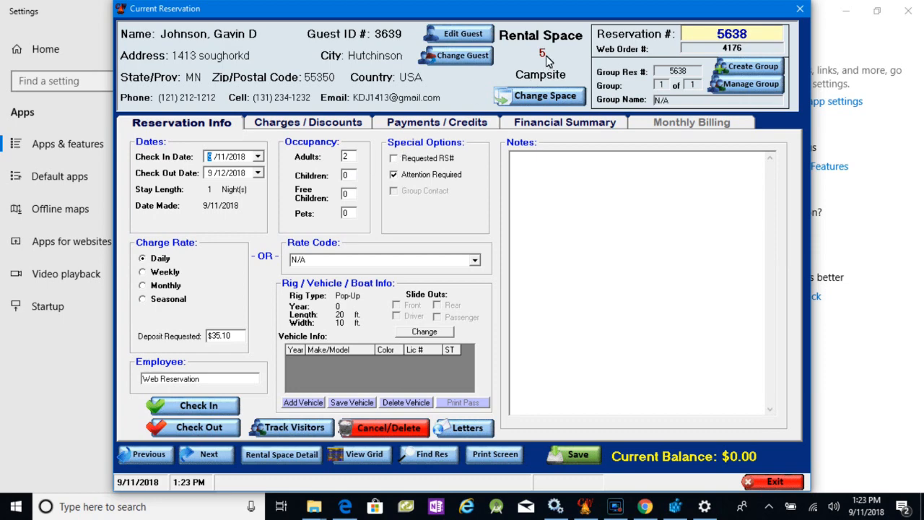
click(771, 481)
- In the reservation grid, open the 9/11/2018 reservation on site 5 and view its payments and credits
click(160, 196)
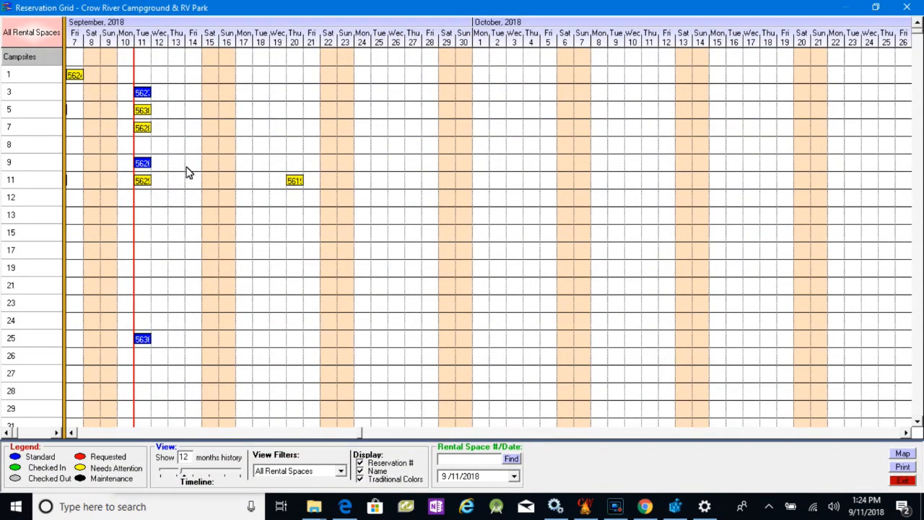
double_click(143, 112)
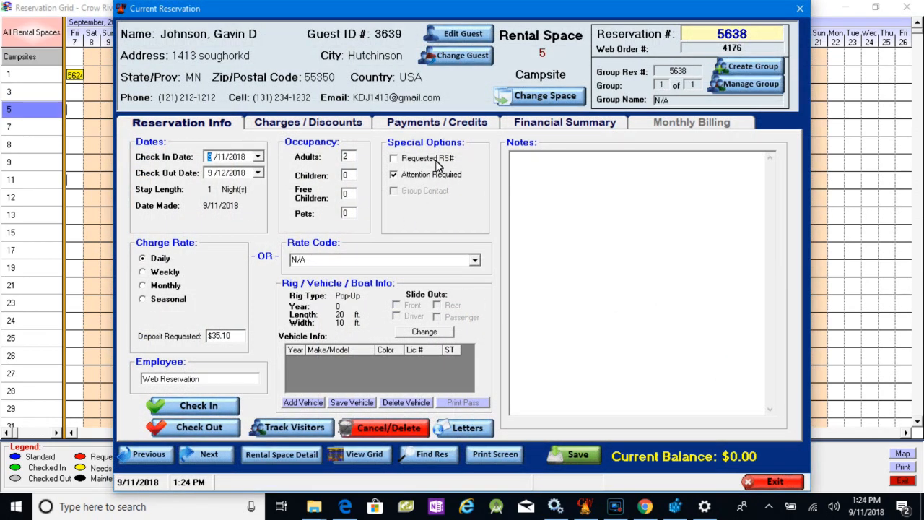
click(423, 126)
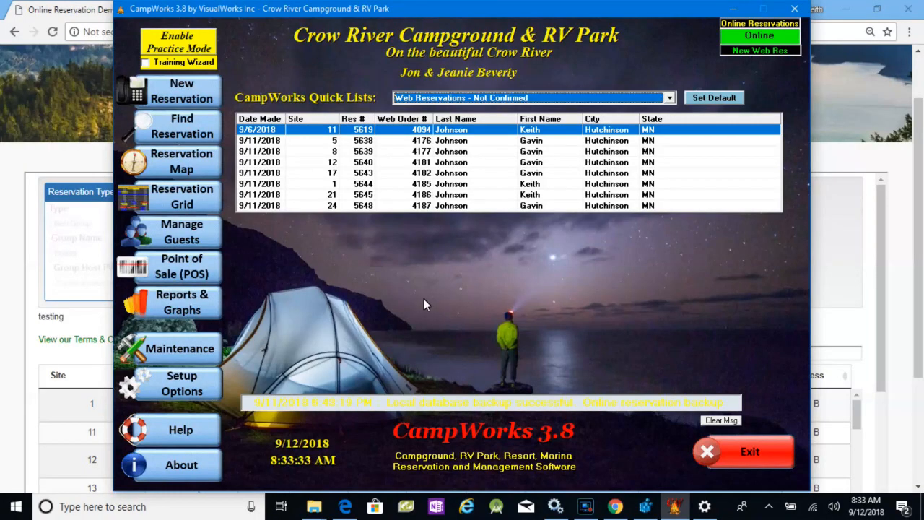
- Log in to the online reservations setup with the password, enable selecting spaces by type only, and save the settings
click(181, 384)
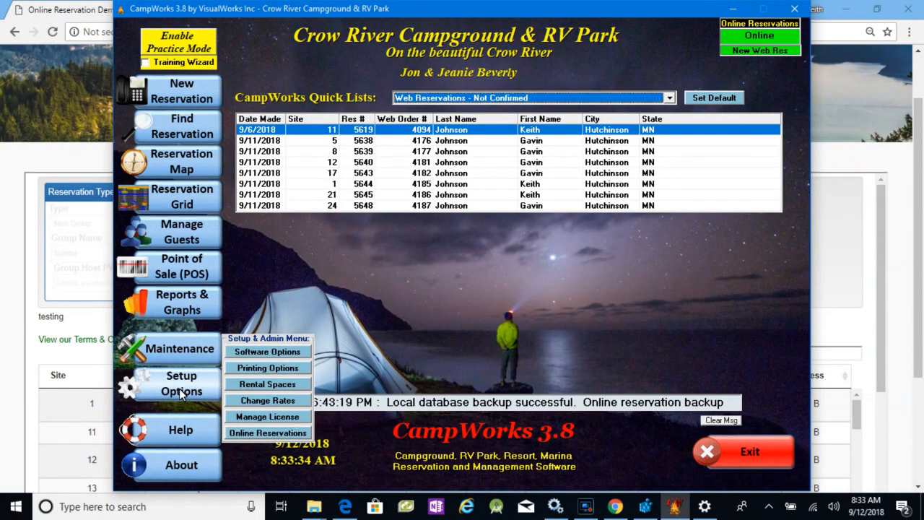
click(268, 433)
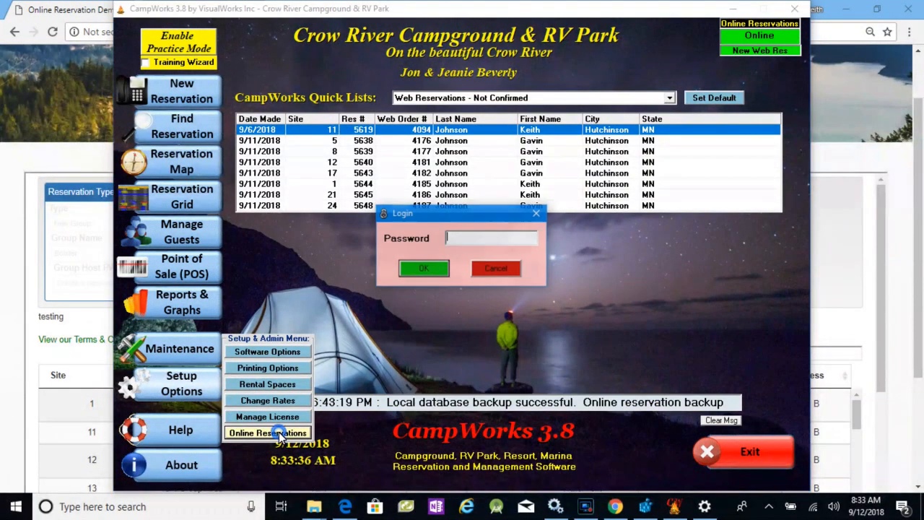
click(444, 268)
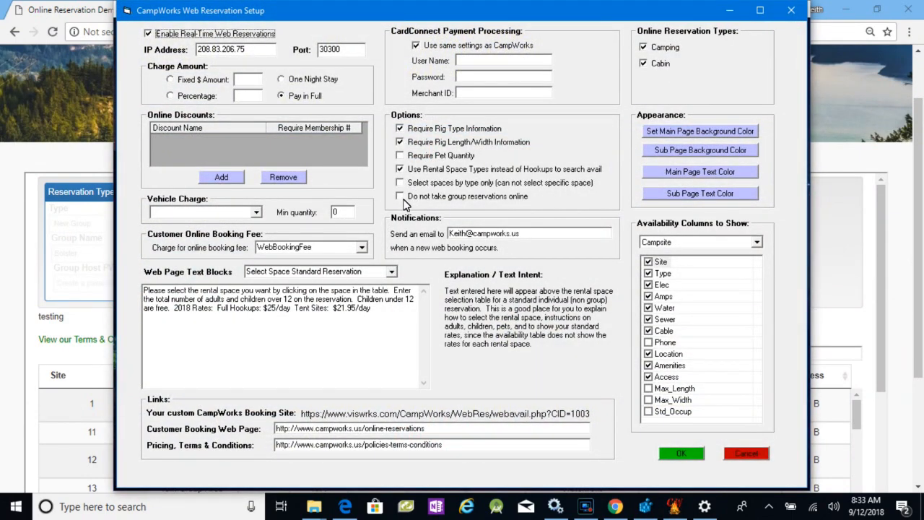
click(401, 197)
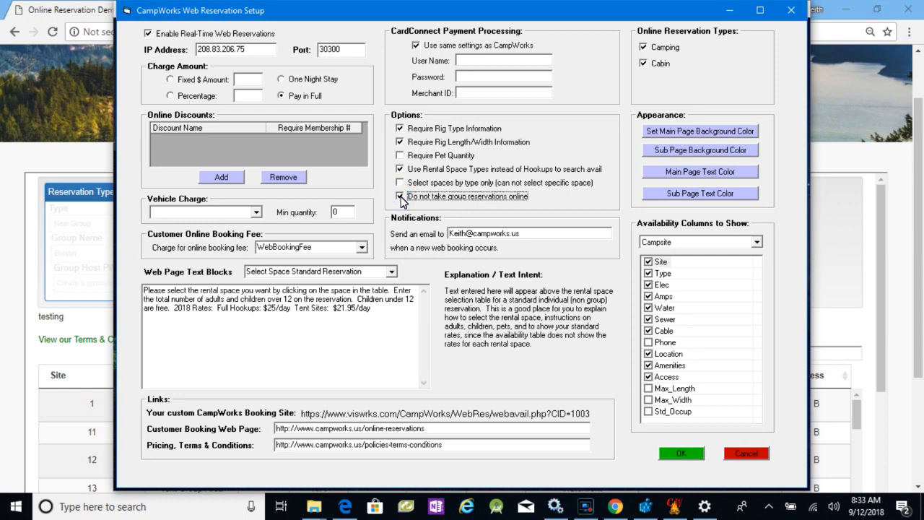
click(401, 197)
click(401, 184)
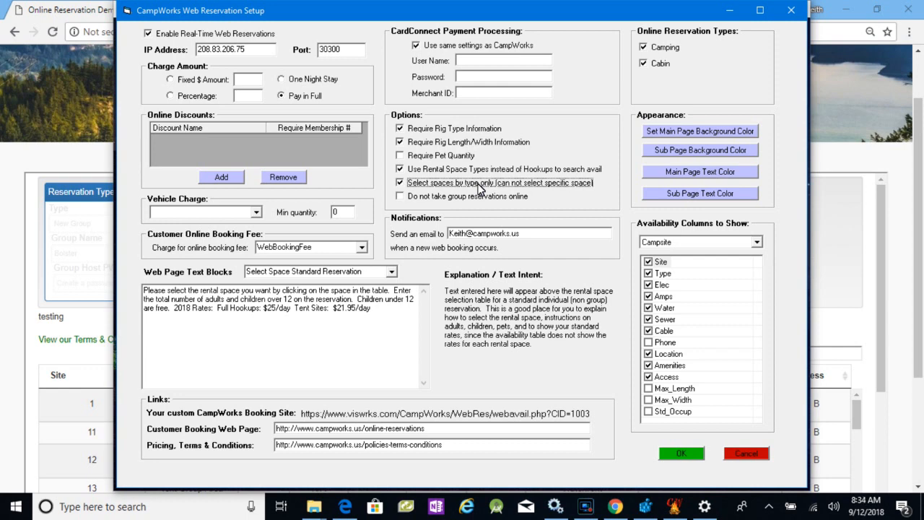
click(682, 455)
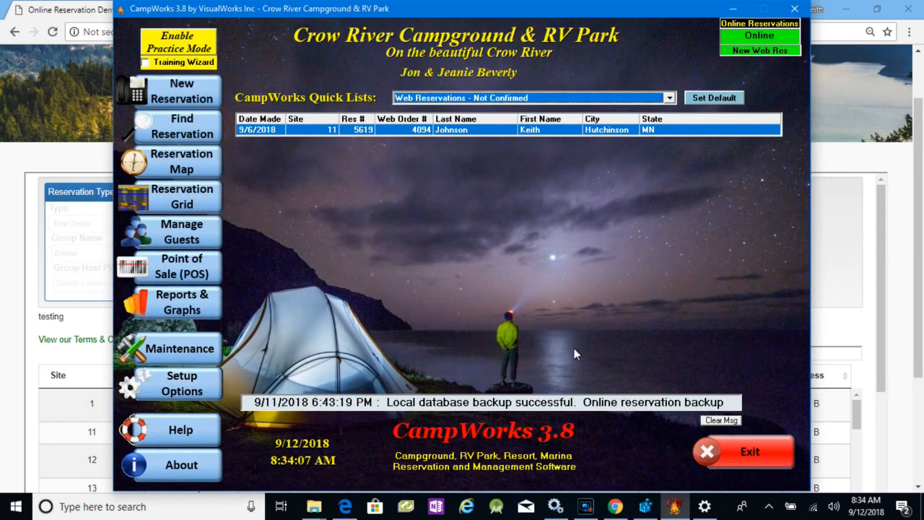
- Switch to the online reservation demo, start over with a New Group reservation named Bolster, and create the group host password
click(66, 7)
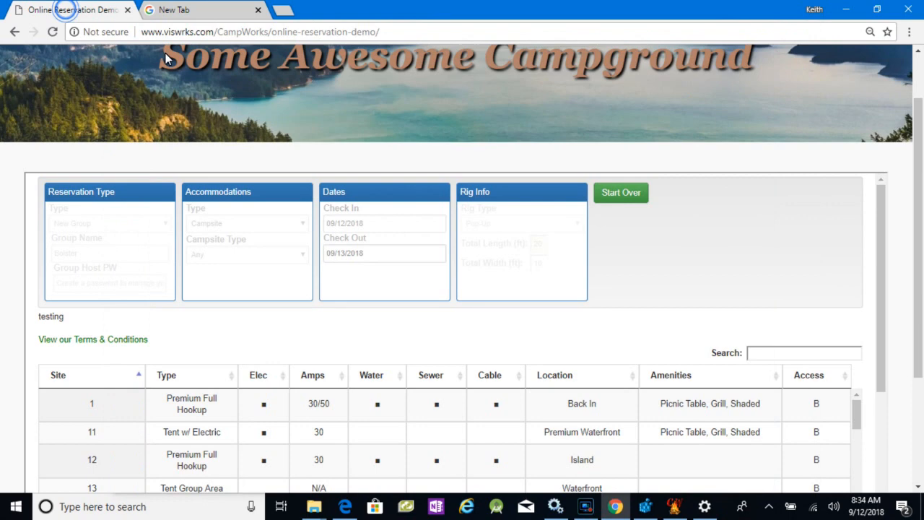
click(624, 191)
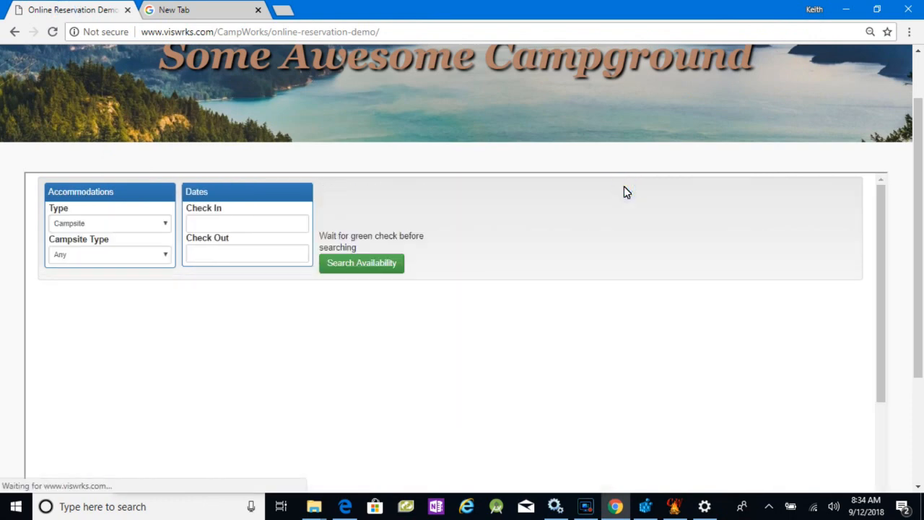
click(165, 224)
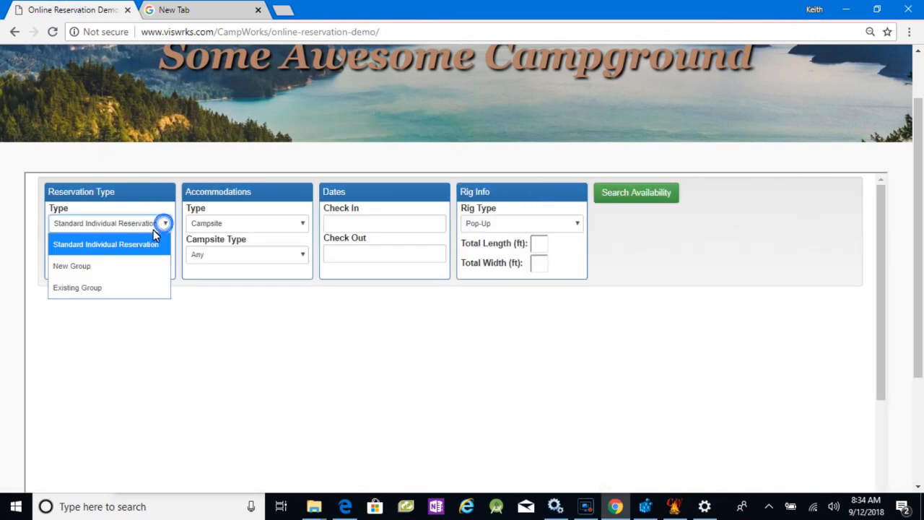
click(89, 272)
click(100, 258)
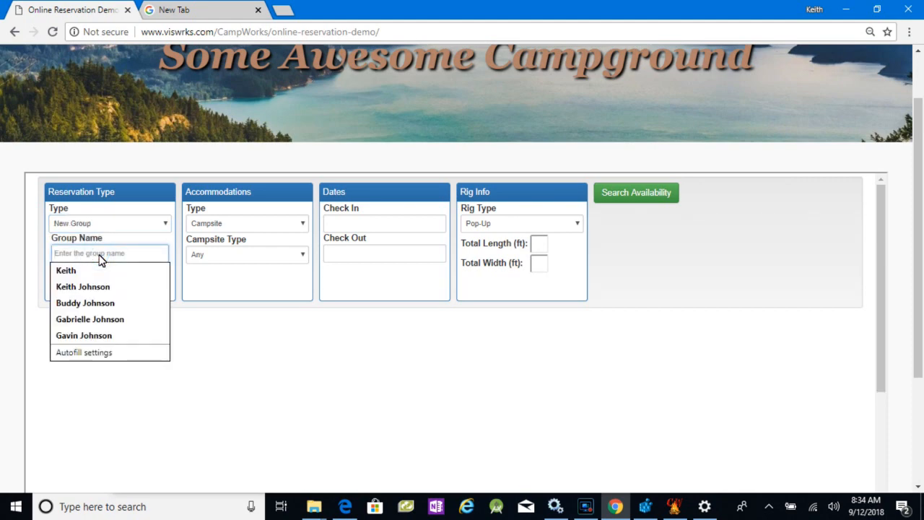
text(Bolster)
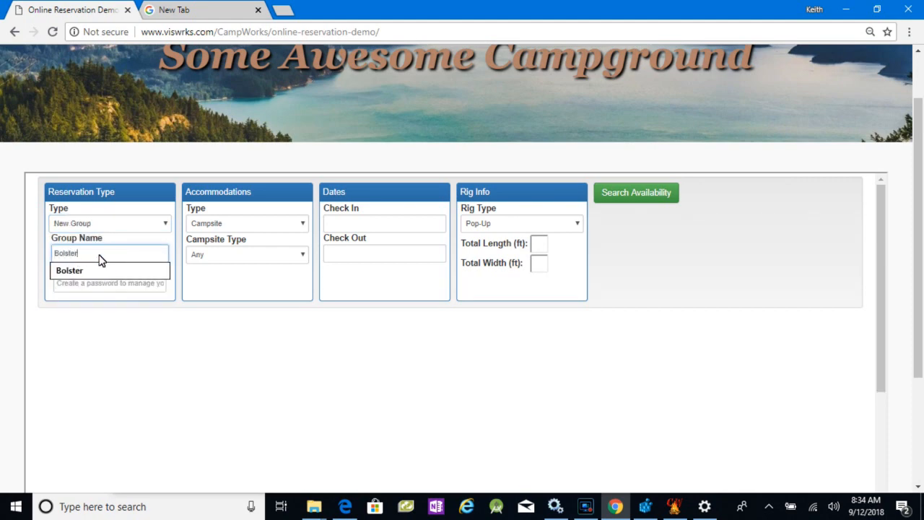
click(104, 275)
click(107, 286)
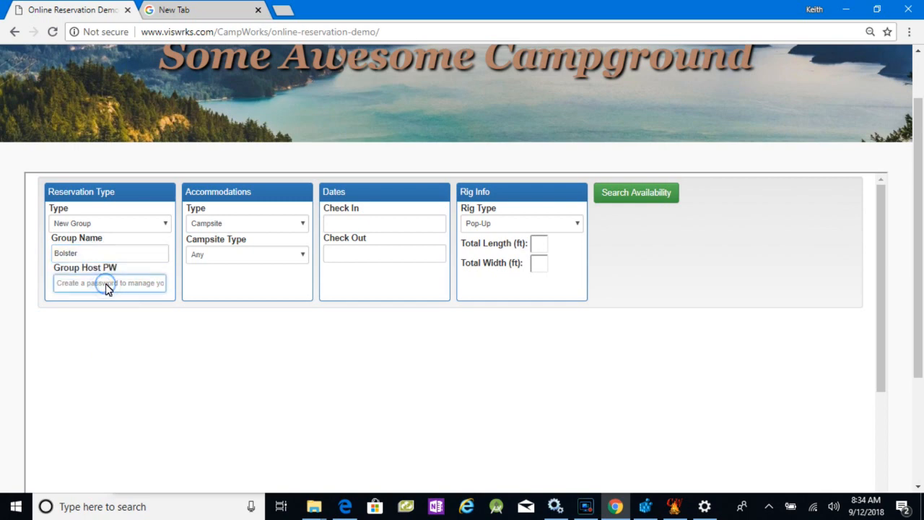
text(•••)
- Search campsite availability for the group with check-in 09/12/2018 and a rig 20 ft long and 10 ft wide
click(362, 227)
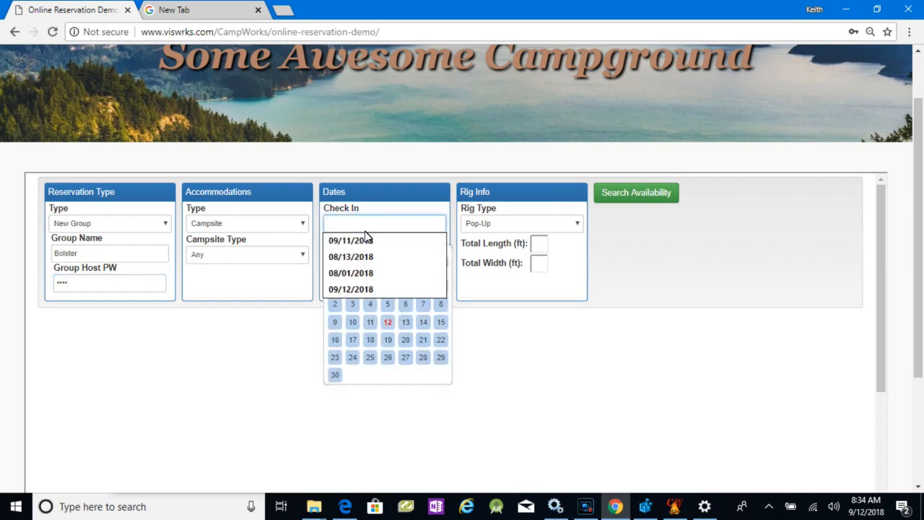
click(389, 322)
click(538, 246)
click(539, 261)
click(539, 264)
text(10)
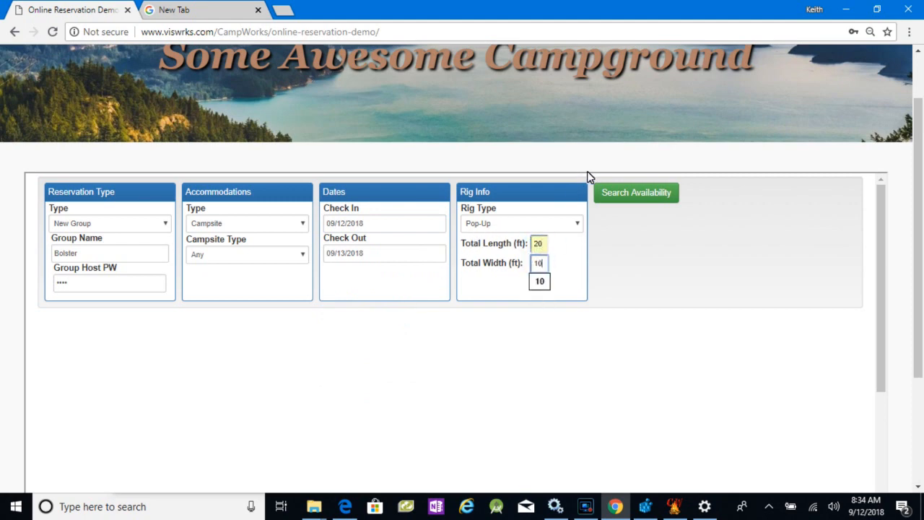
click(626, 197)
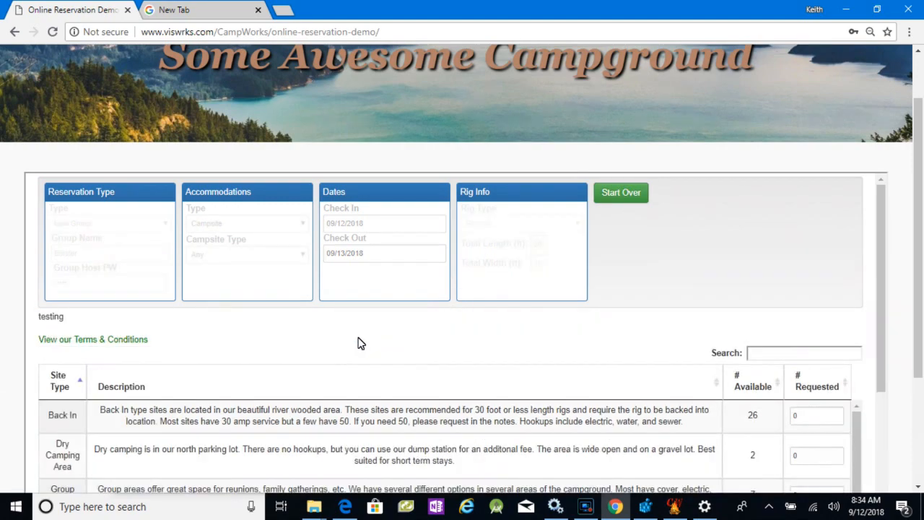
- Request 3 Premium Full Hookup sites and 2 Pull Through sites for the group
scroll(357, 344, down, 3)
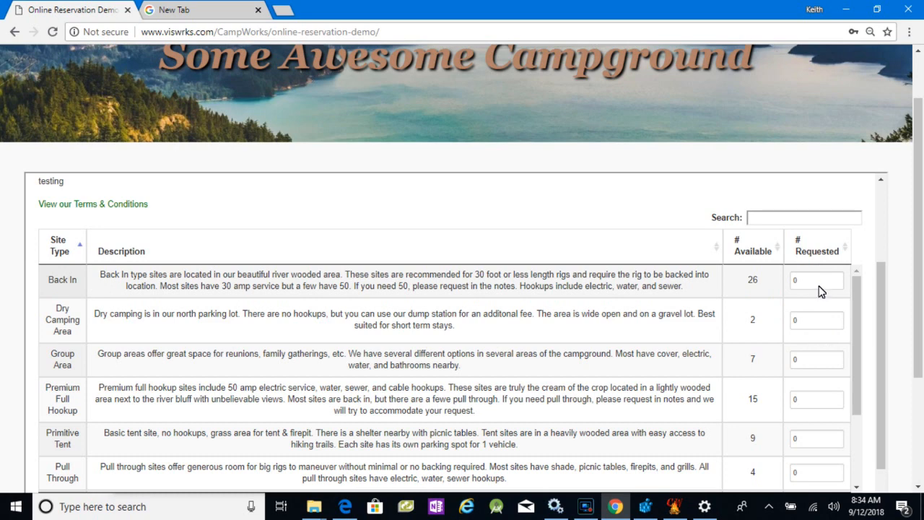
scroll(821, 291, down, 1)
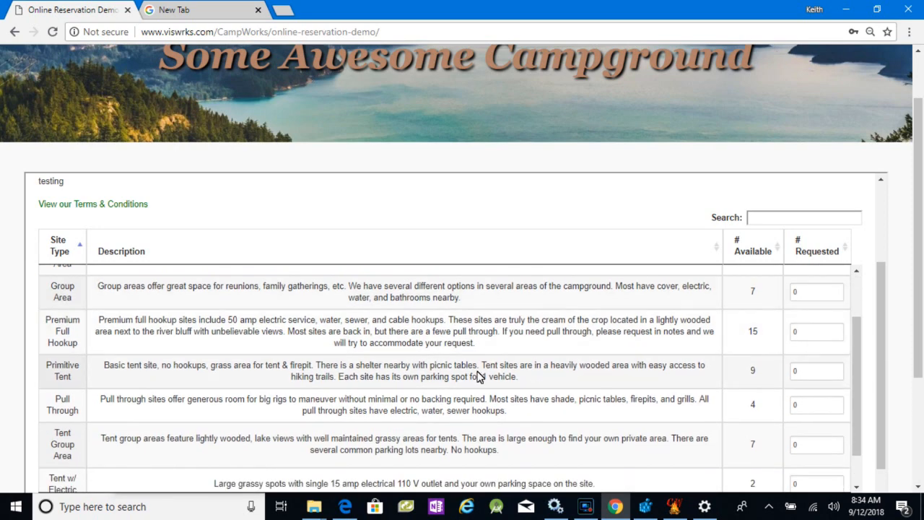
click(61, 333)
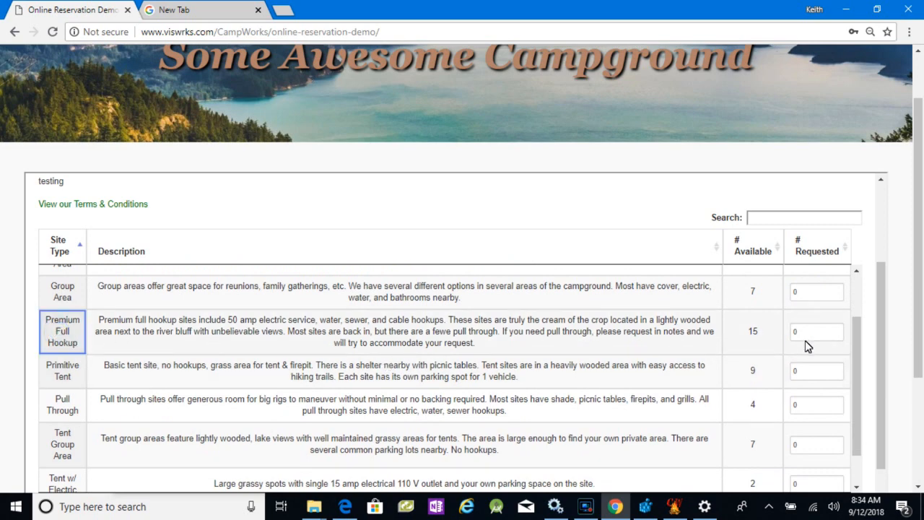
click(825, 332)
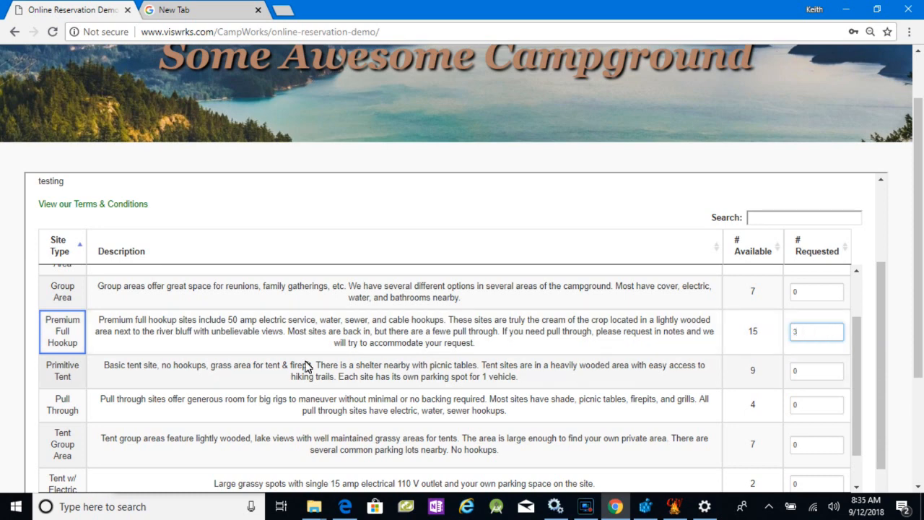
click(66, 409)
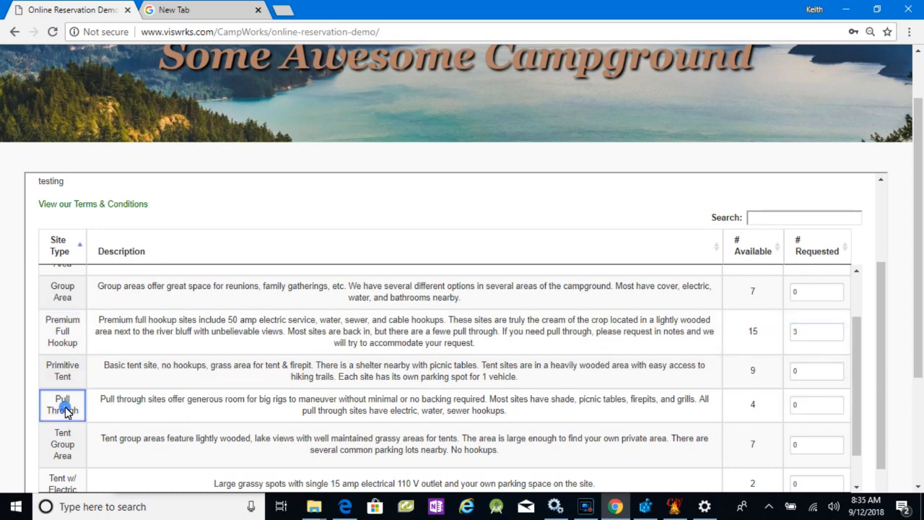
click(821, 407)
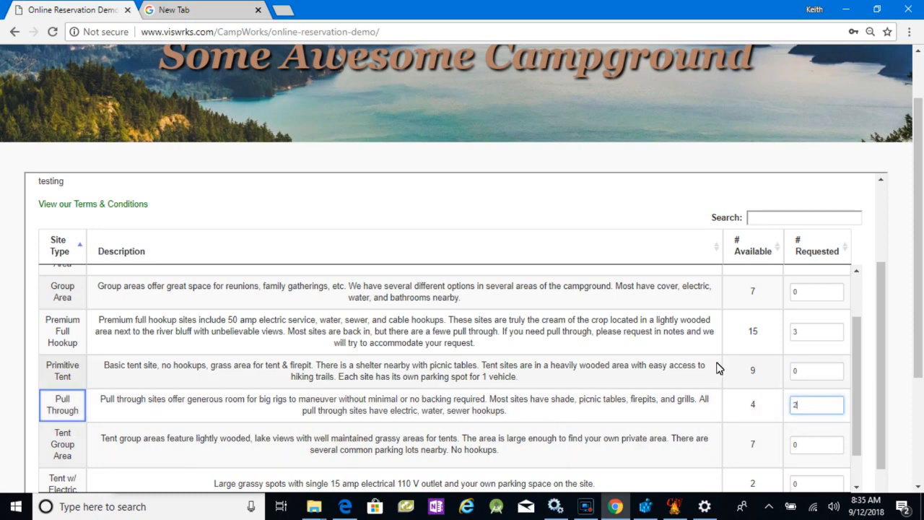
- Include both requested site types in the group block and choose Premium Full Hookup as the host rental space
scroll(812, 383, down, 1)
scroll(813, 383, down, 3)
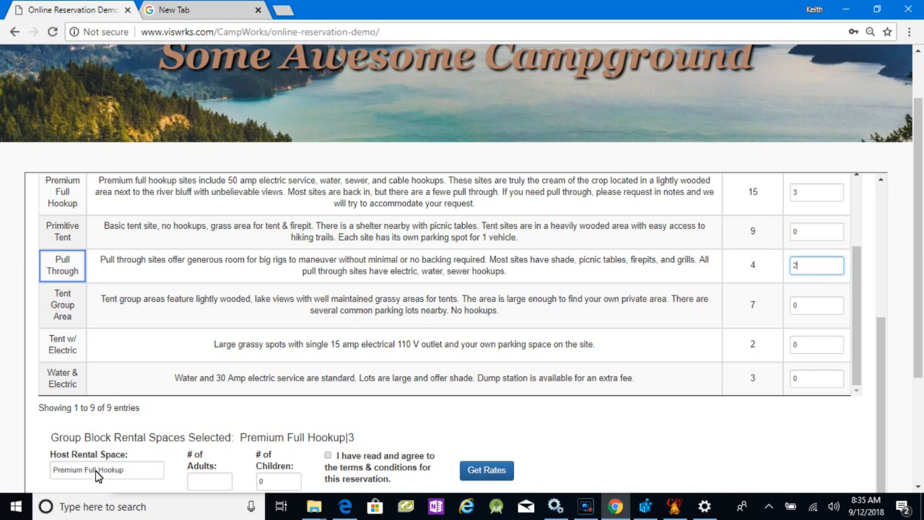
click(61, 188)
click(62, 267)
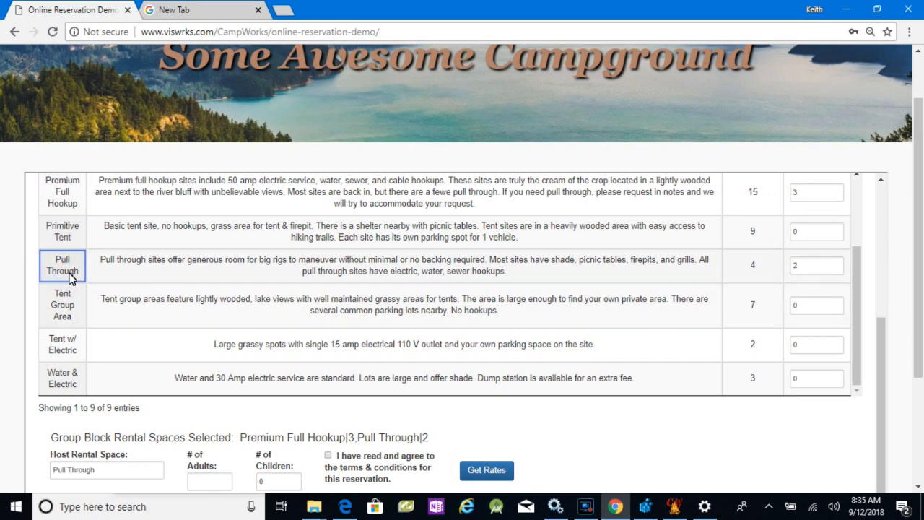
click(69, 266)
click(70, 201)
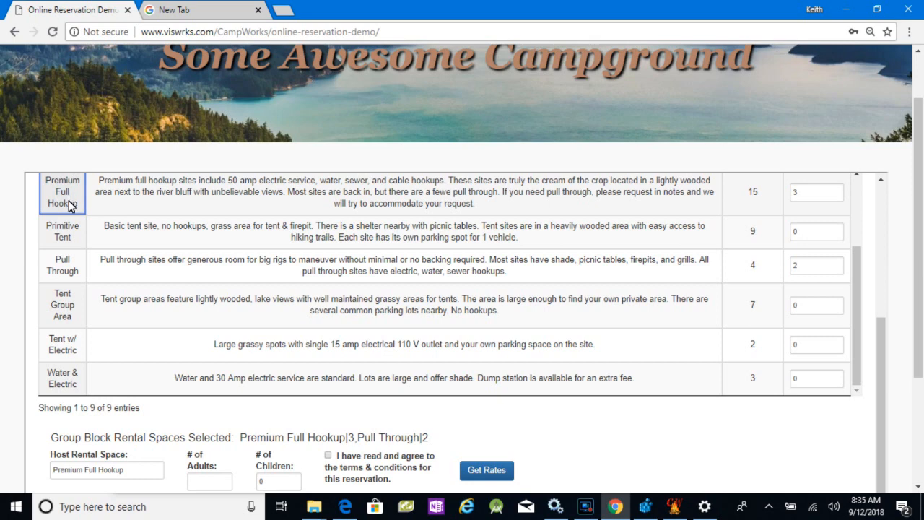
- Set 2 adults for the host space, accept the terms and conditions, and get the rates
click(220, 488)
text(2)
click(329, 456)
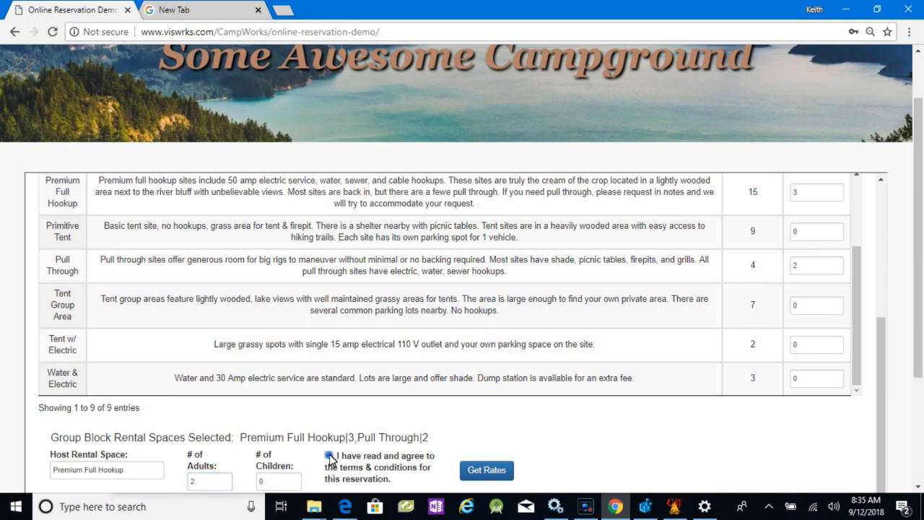
click(492, 470)
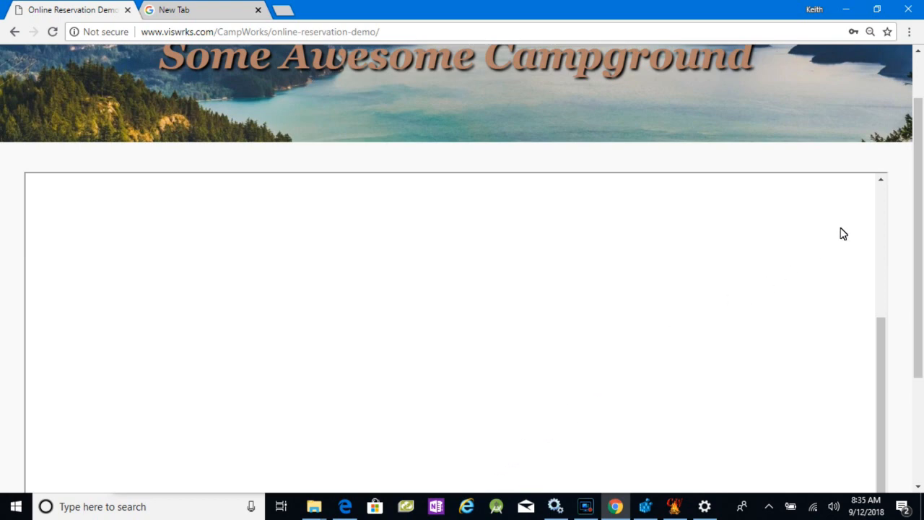
click(884, 194)
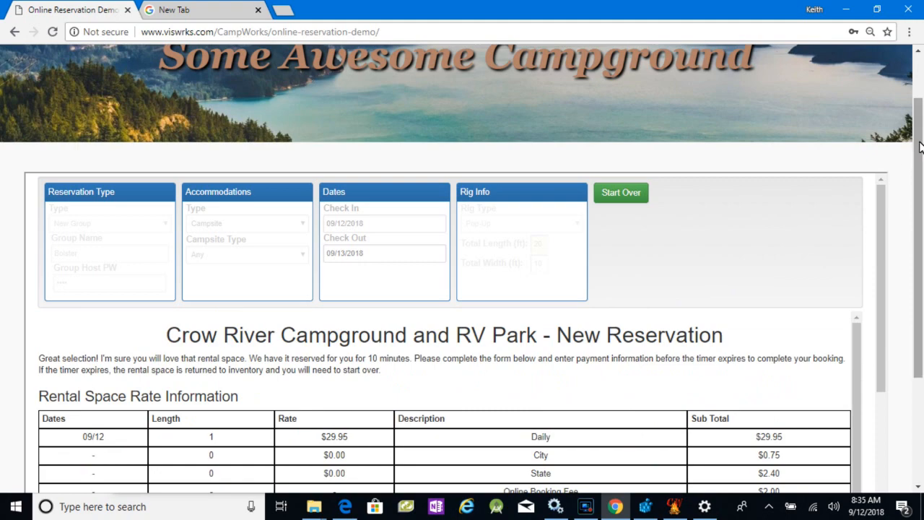
- Fill in the host's contact information from a saved contact, add the special note "test", and proceed to the payment form
scroll(903, 166, down, 2)
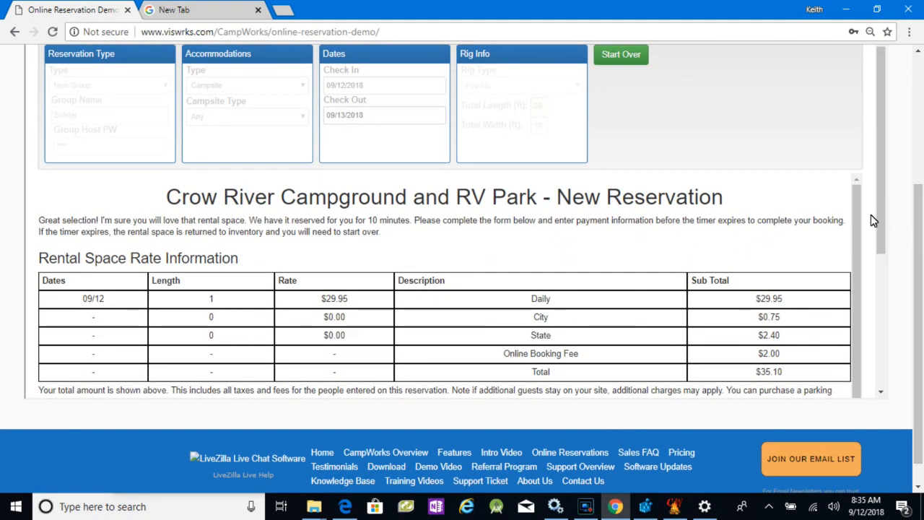
drag(881, 226, 879, 388)
click(275, 243)
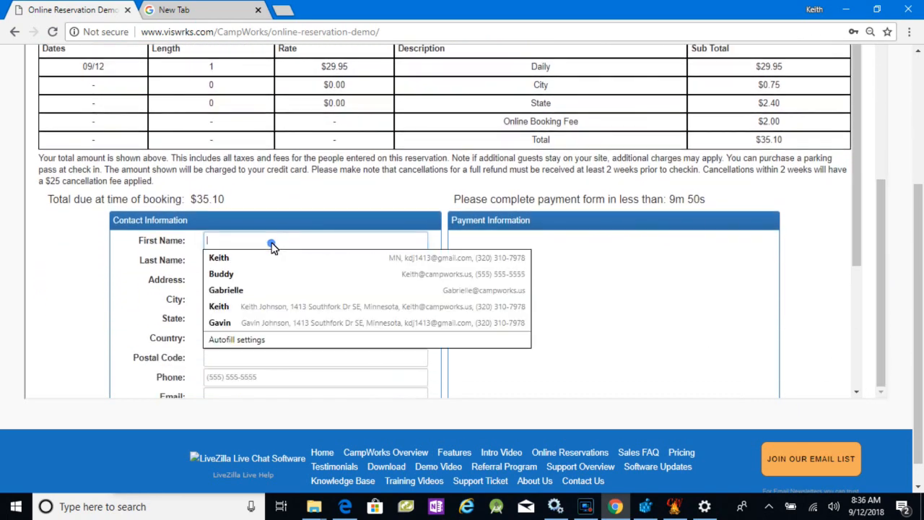
click(222, 324)
scroll(230, 332, down, 2)
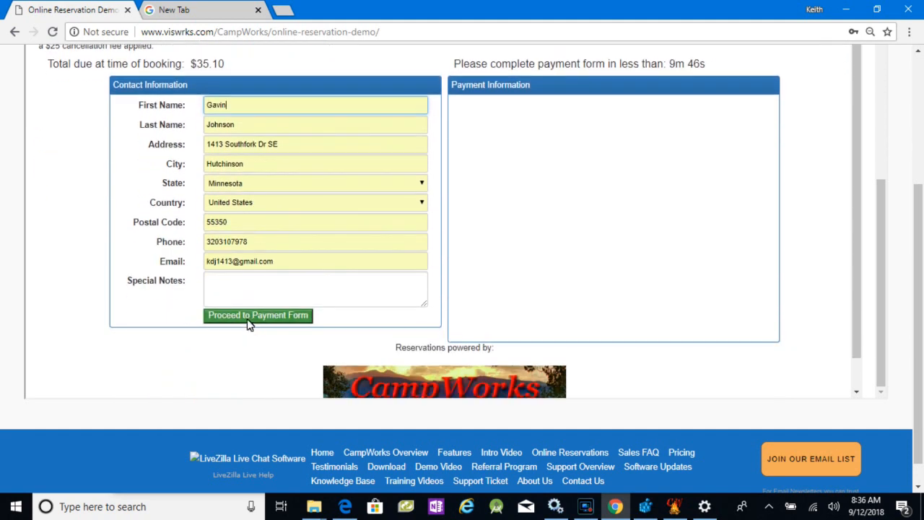
click(231, 284)
text(test)
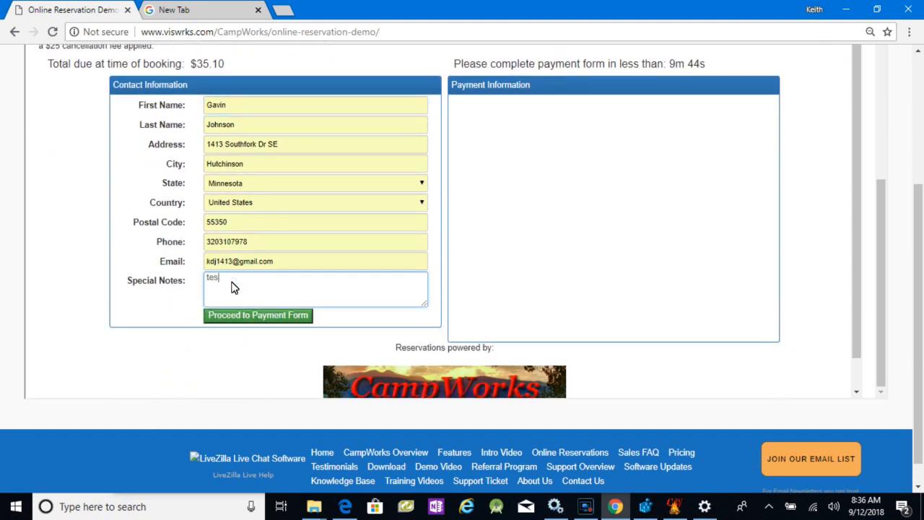
click(241, 317)
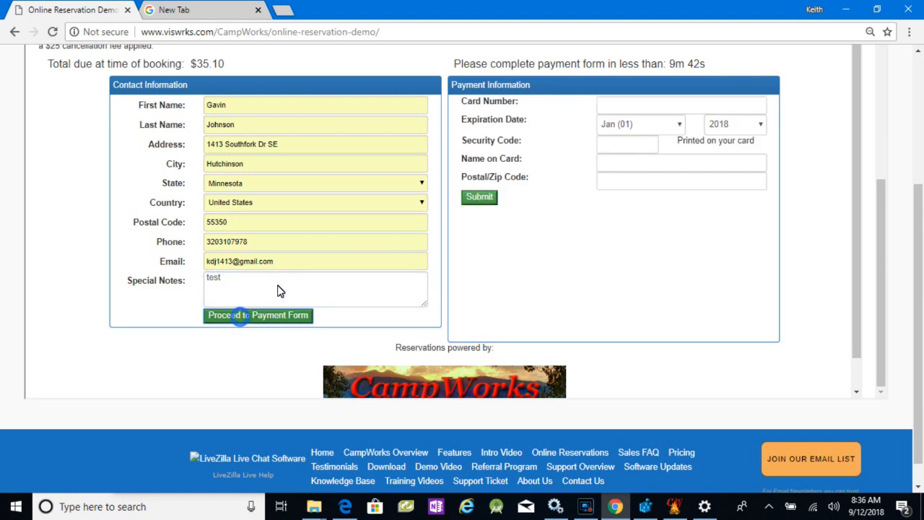
- Enter the card number and set the card's expiration date to May 2020
text(4)
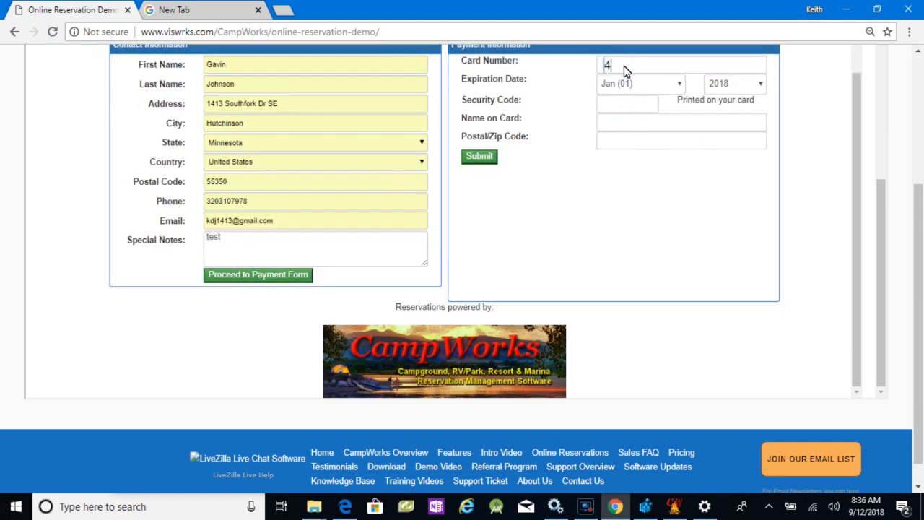
text(111 1111 1111 111)
text(1)
click(653, 84)
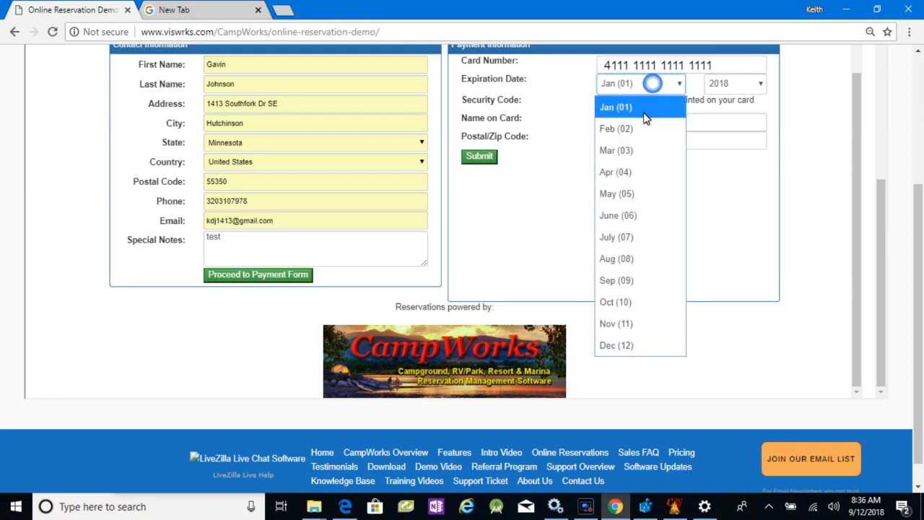
click(629, 192)
click(753, 84)
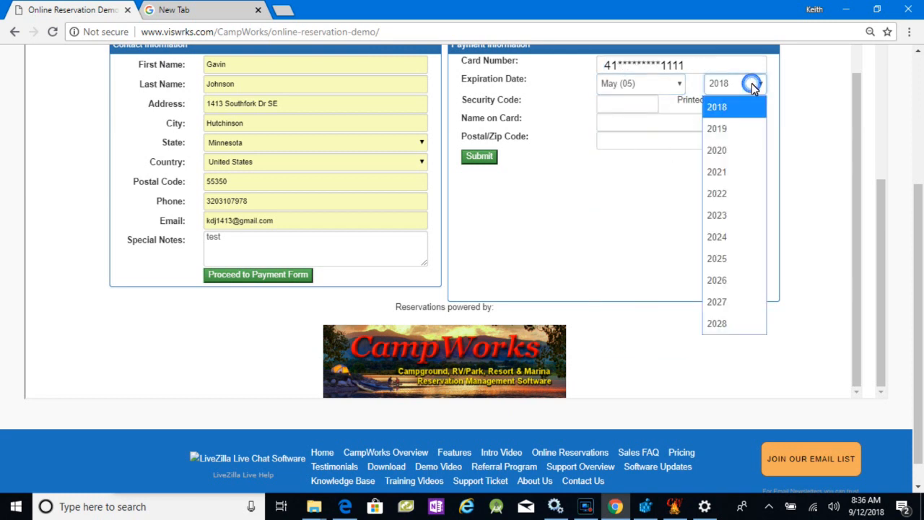
click(728, 152)
- Enter the card's security code, cardholder's full name and postal code, and submit the payment
click(612, 105)
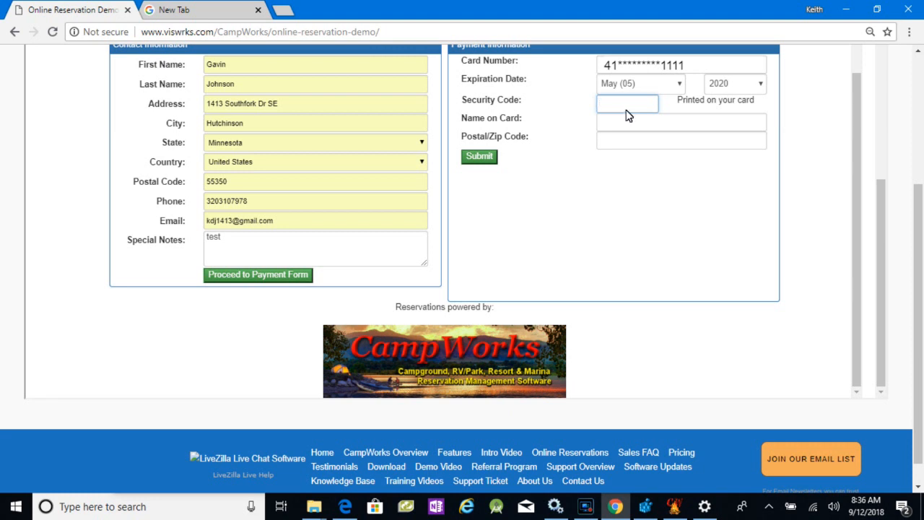
text(123)
click(629, 123)
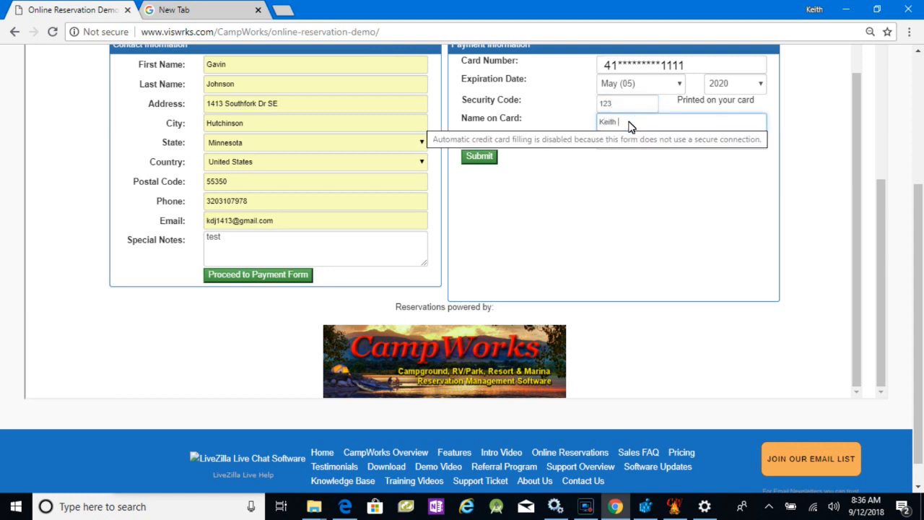
key(Tab)
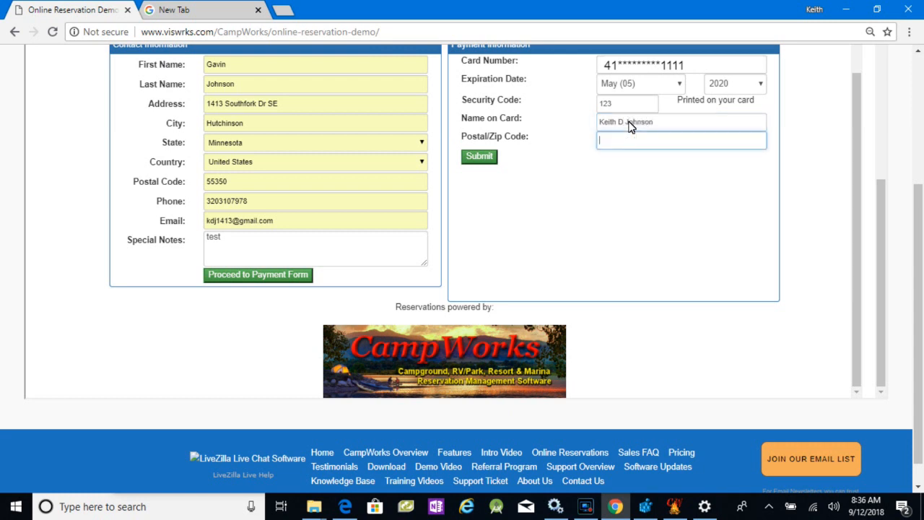
text(55350)
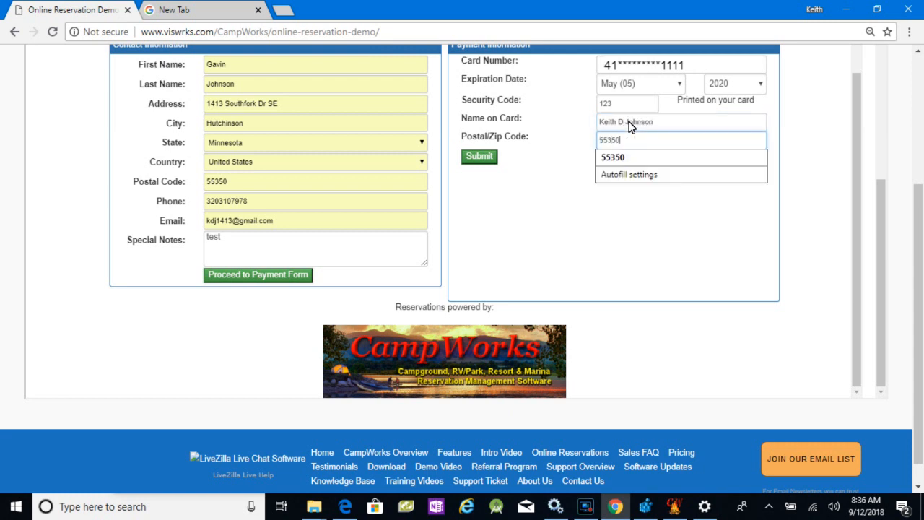
click(482, 156)
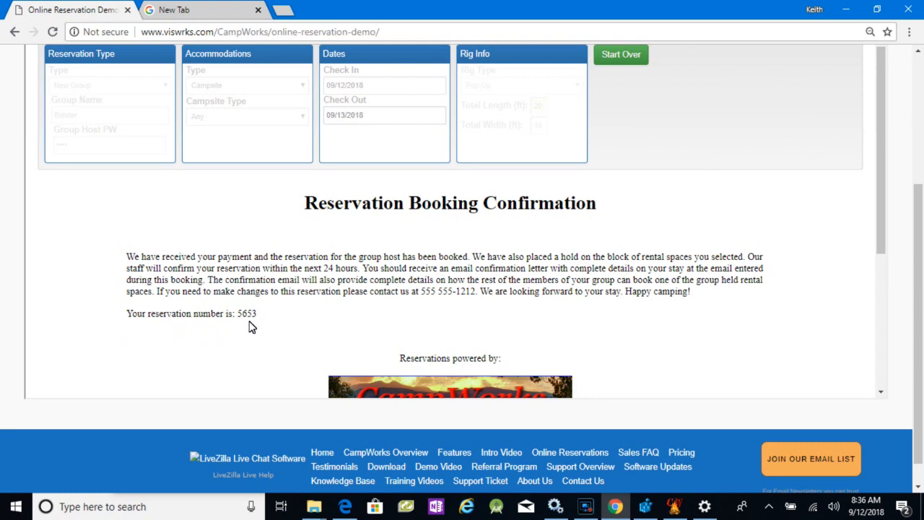
- Switch to CampWorks, open the new 9/12/2018 web reservation on site 1, and view its group details
click(848, 10)
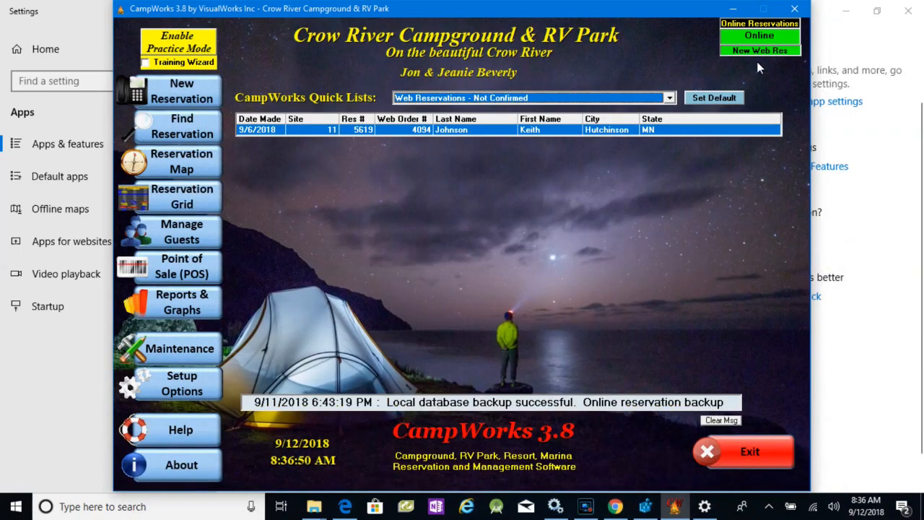
click(752, 51)
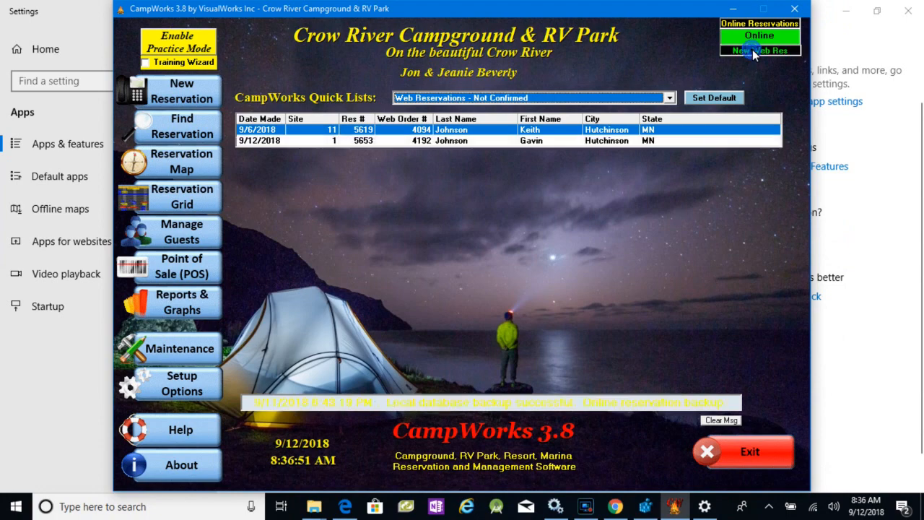
click(425, 142)
double_click(424, 143)
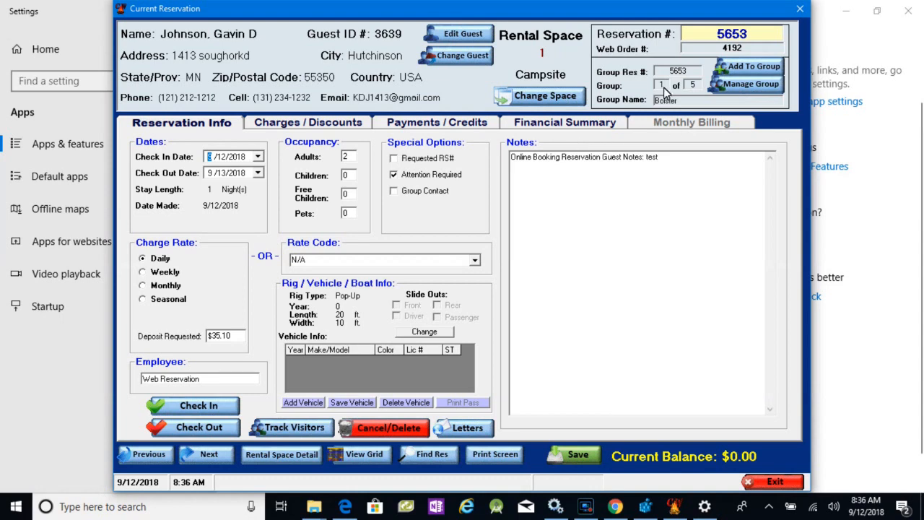
click(751, 85)
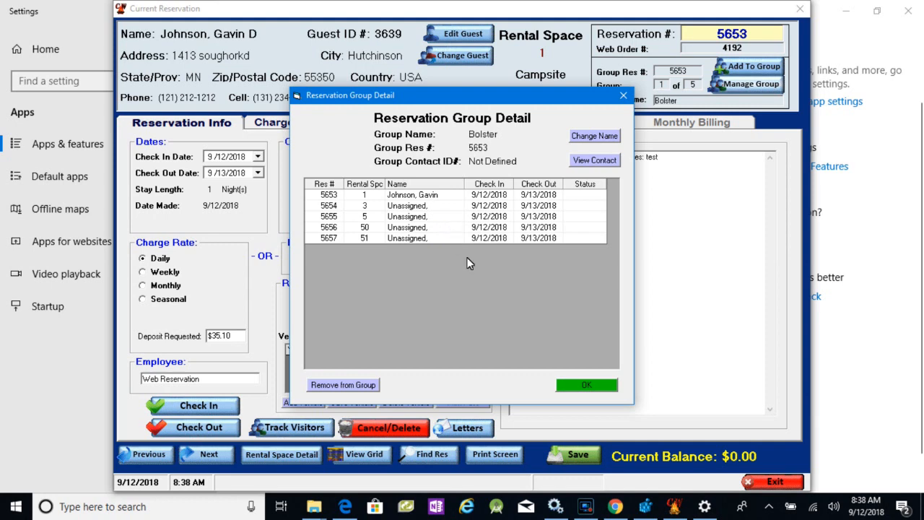
click(587, 381)
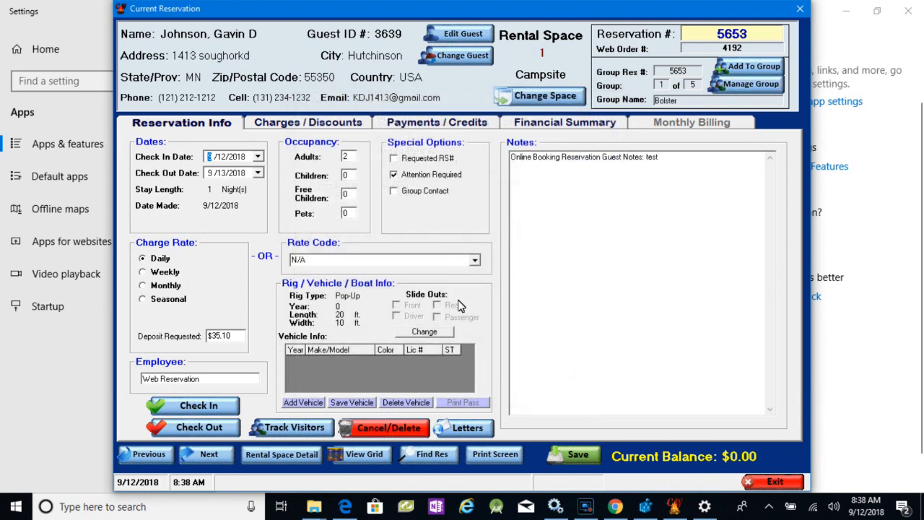
- View the reservation's group confirmation letter with the additional note "test" and review it through page 2
click(470, 428)
click(545, 419)
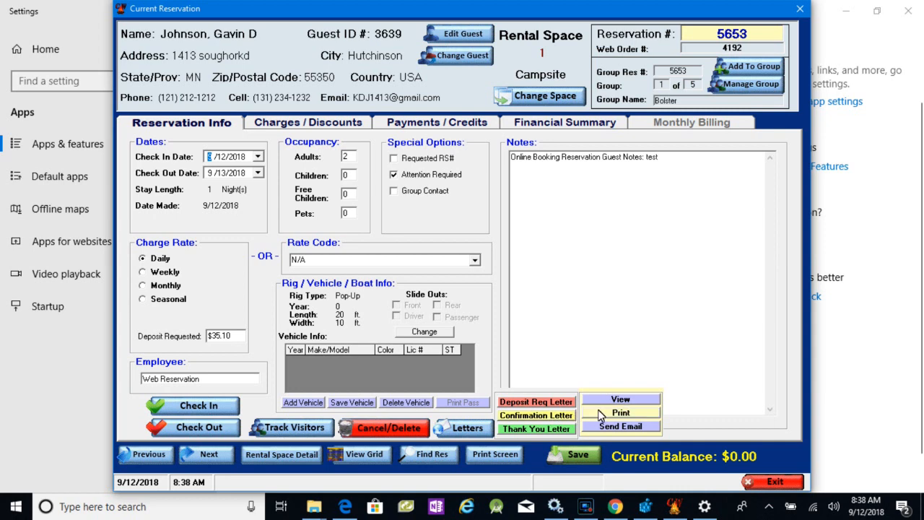
click(621, 401)
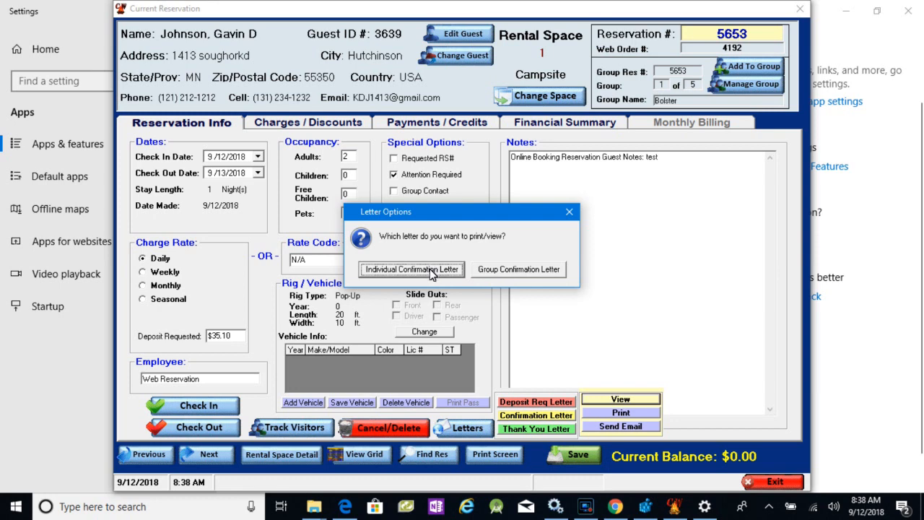
click(520, 269)
text(test)
click(469, 298)
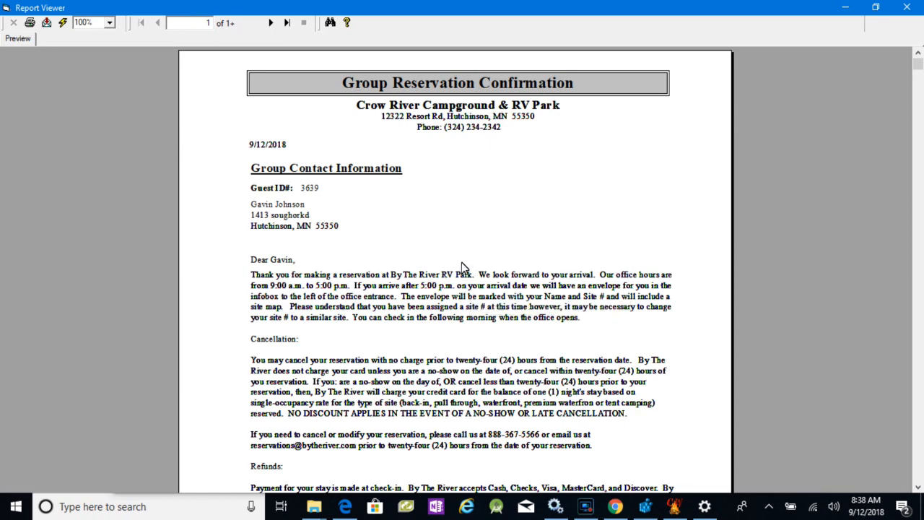
scroll(466, 267, down, 3)
scroll(466, 267, down, 3)
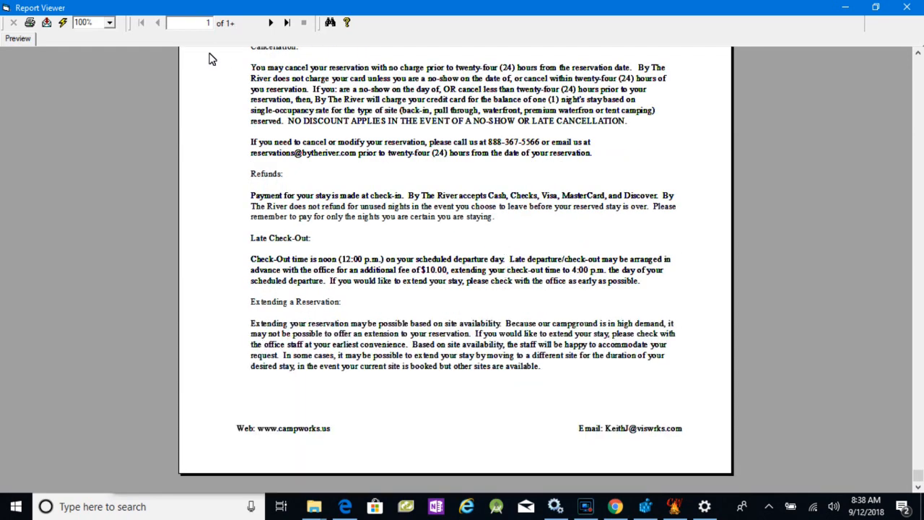
click(271, 22)
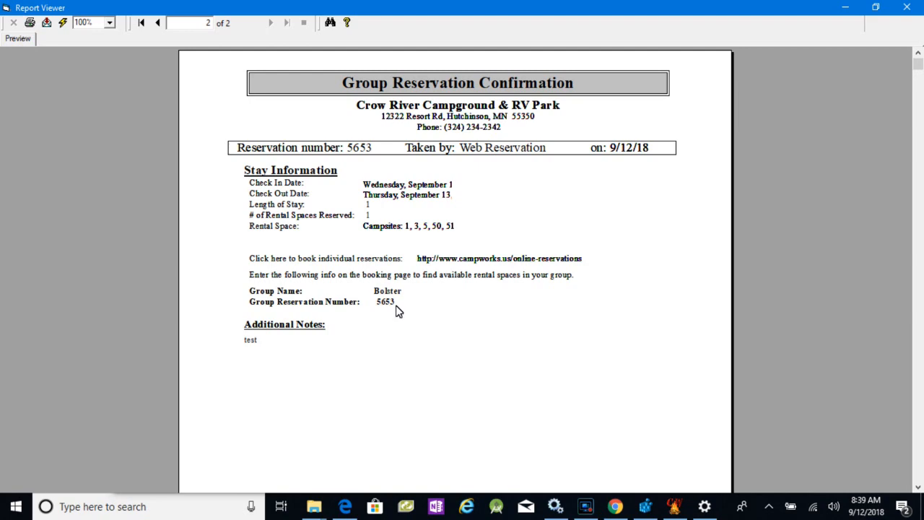
- Close the confirmation letter, switch to the online reservation page, start a new group named "Bolster" and enter the group host password
click(908, 8)
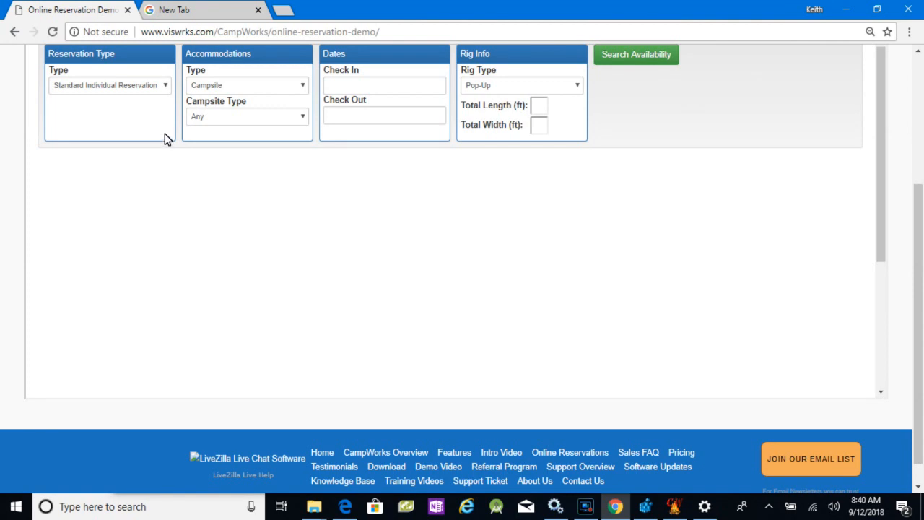
scroll(166, 139, up, 2)
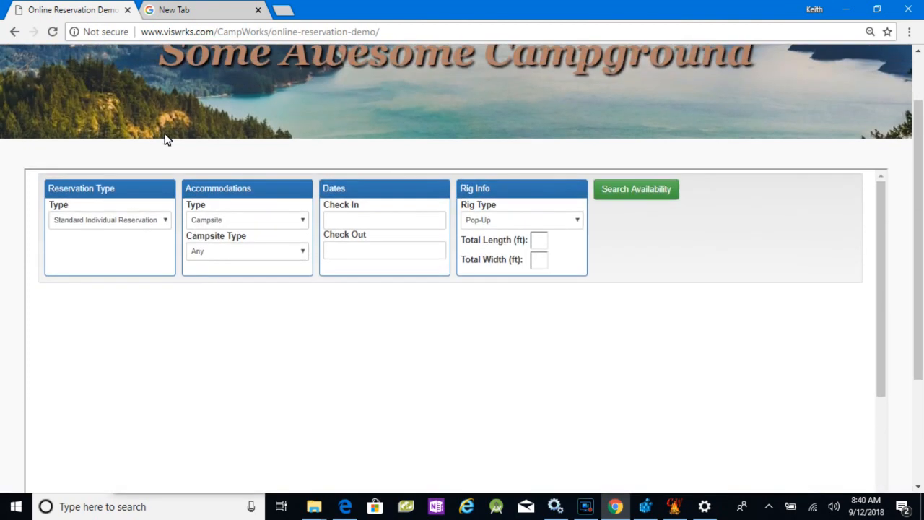
click(165, 225)
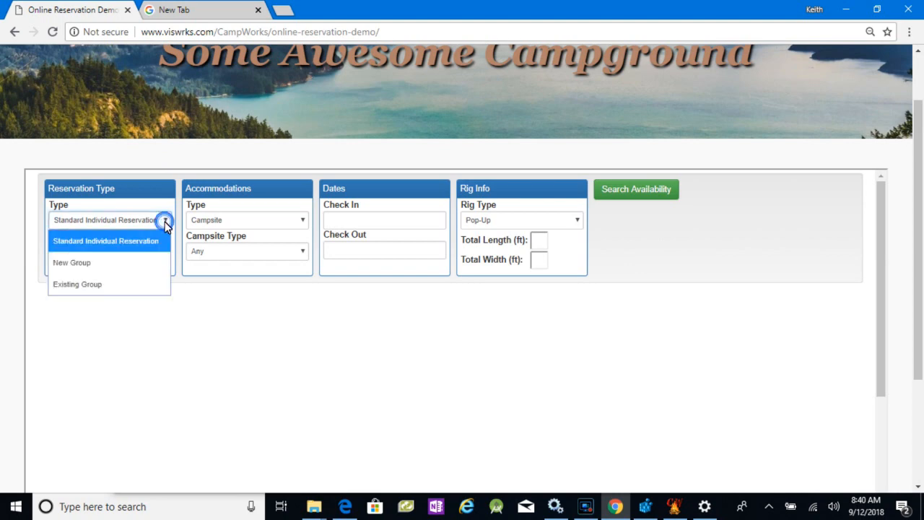
click(95, 262)
click(111, 249)
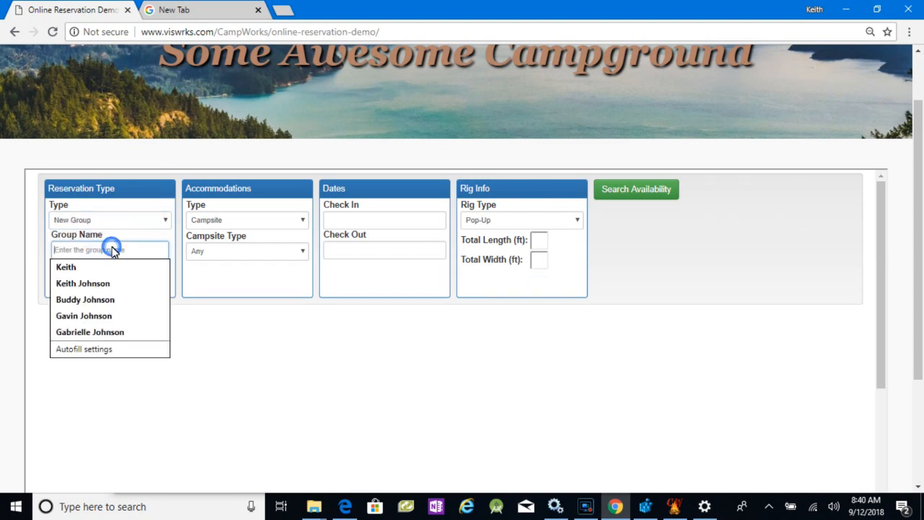
text(Bolster)
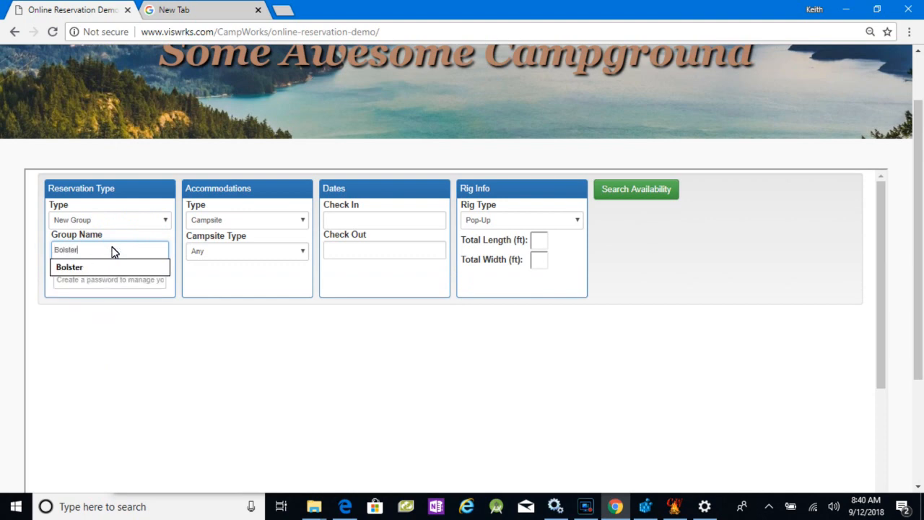
click(85, 267)
click(89, 283)
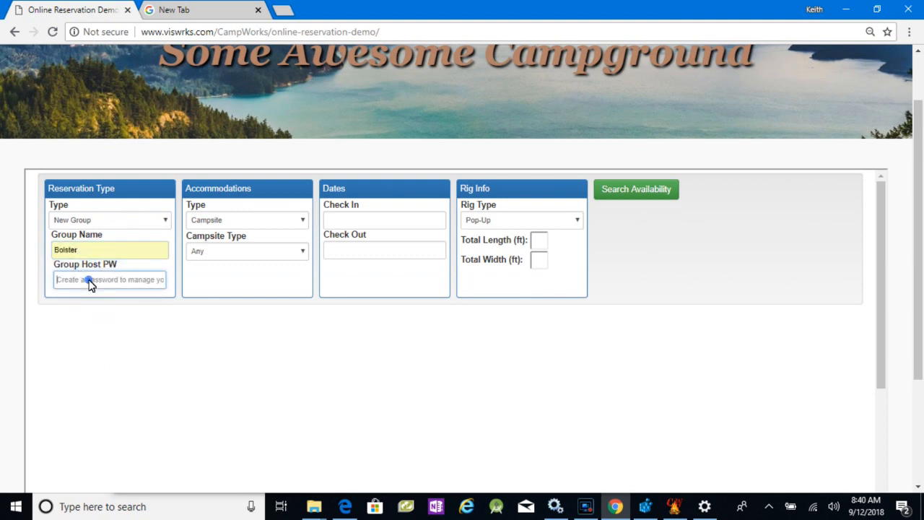
text(••)
click(355, 223)
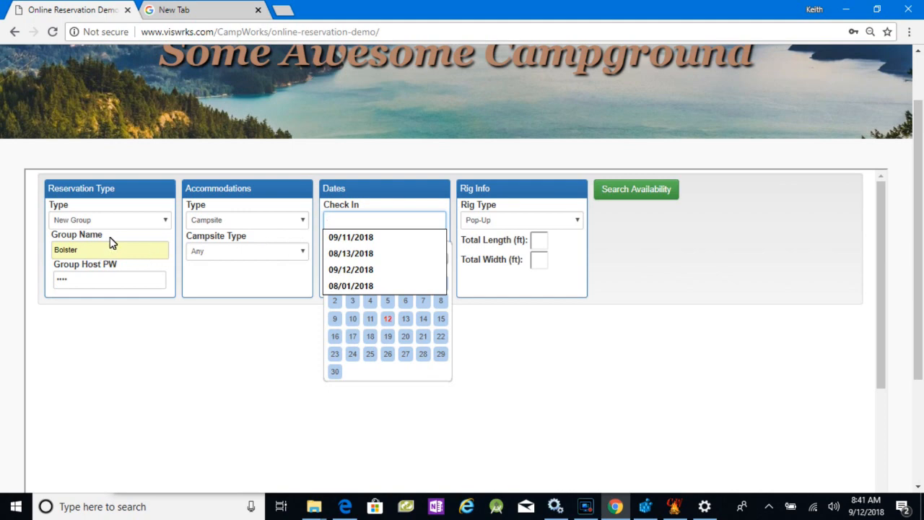
- Change the reservation type to Existing Group and enter the Bolster group's reservation number
click(132, 223)
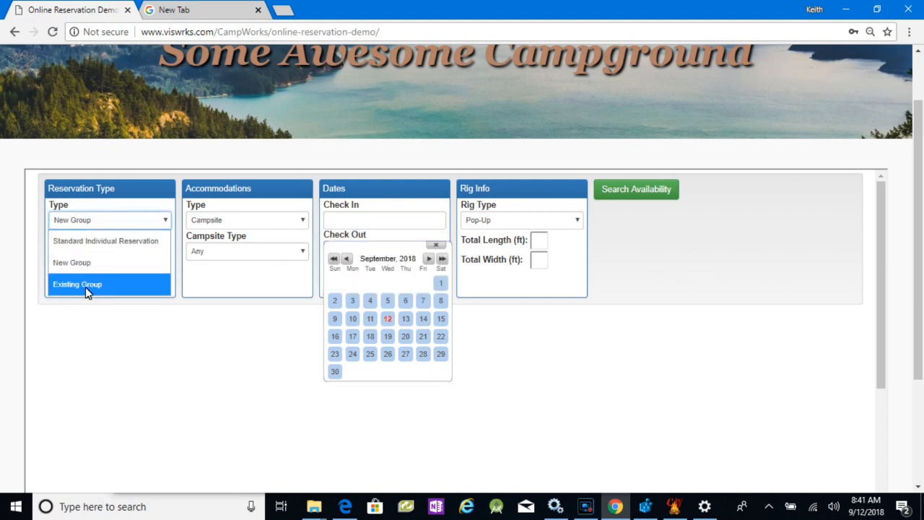
click(85, 285)
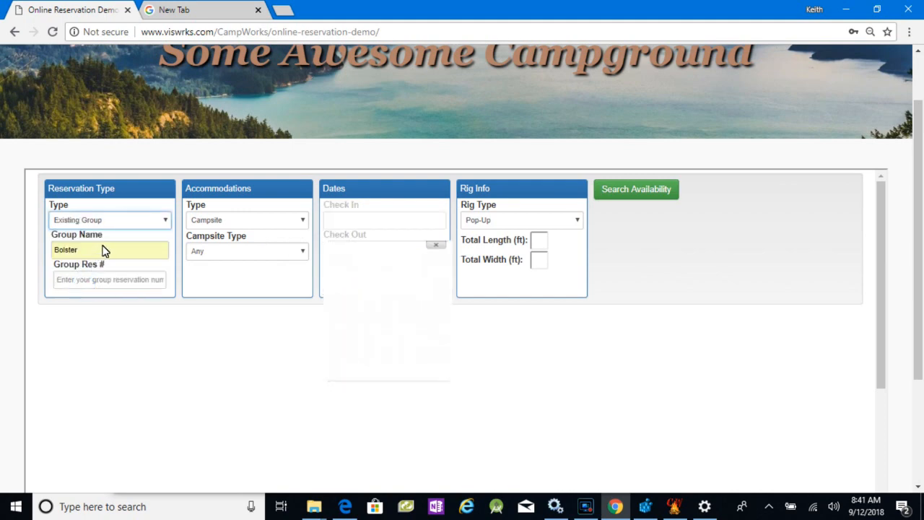
click(91, 281)
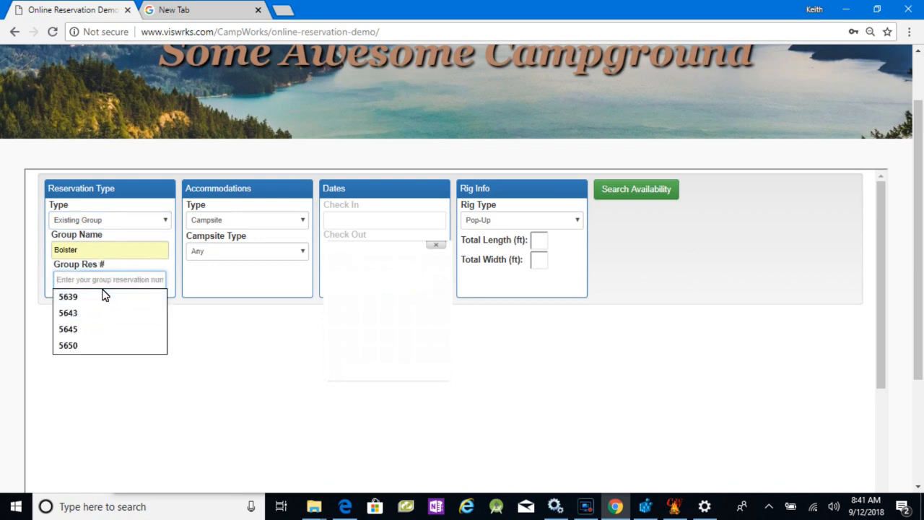
text(5653)
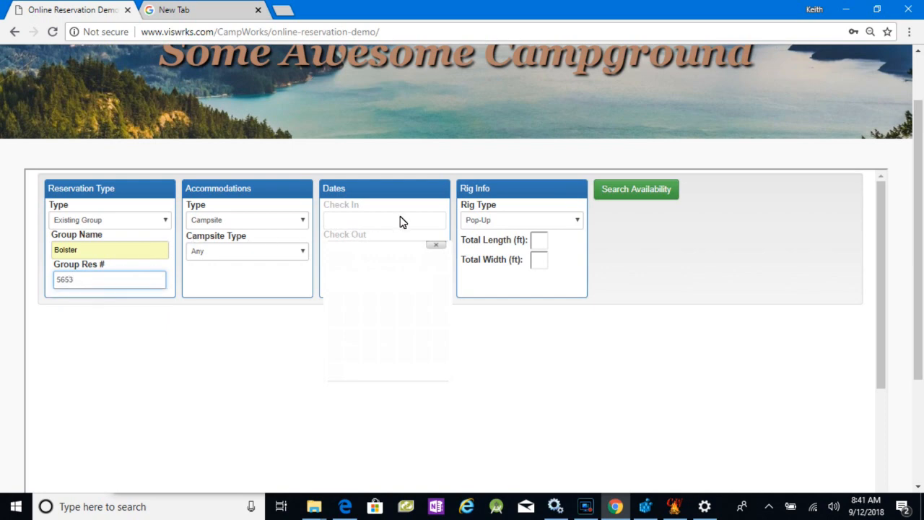
- Set the pop-up rig's total length to 20 ft and total width to 10 ft, and search availability
click(510, 192)
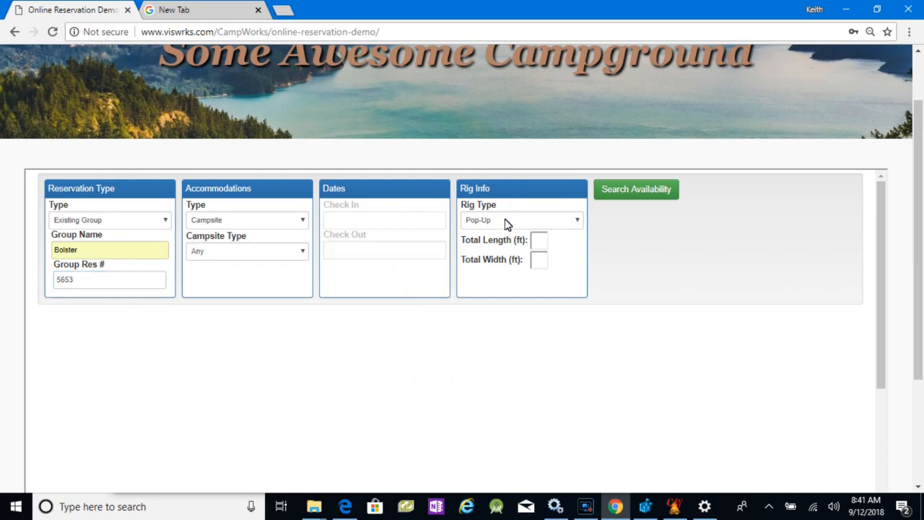
click(544, 246)
click(544, 260)
click(544, 260)
click(541, 273)
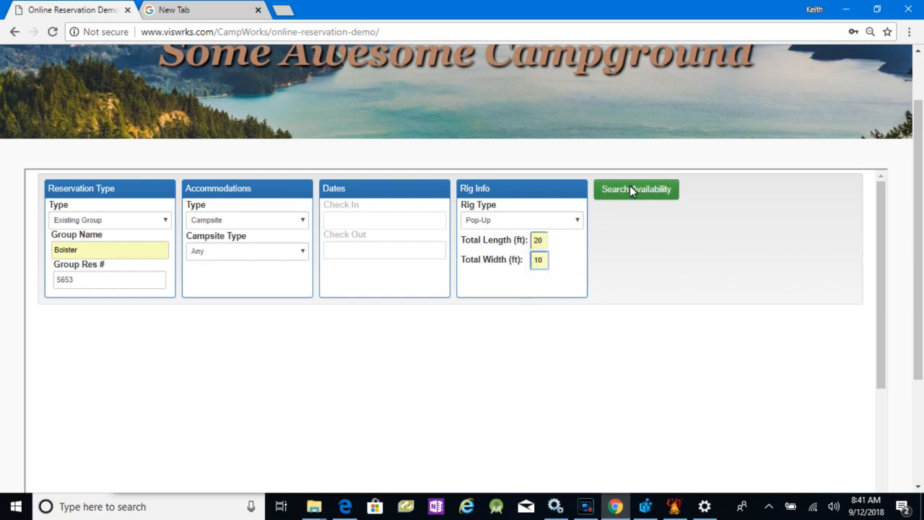
click(630, 189)
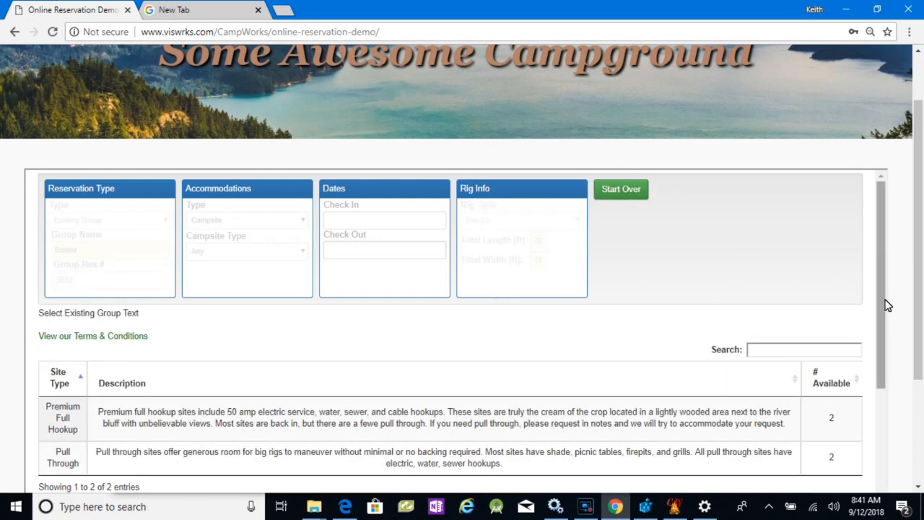
- Choose the Premium Full Hookup site type for 2 adults, agree to the terms and conditions, and get the rates
drag(881, 310, 889, 351)
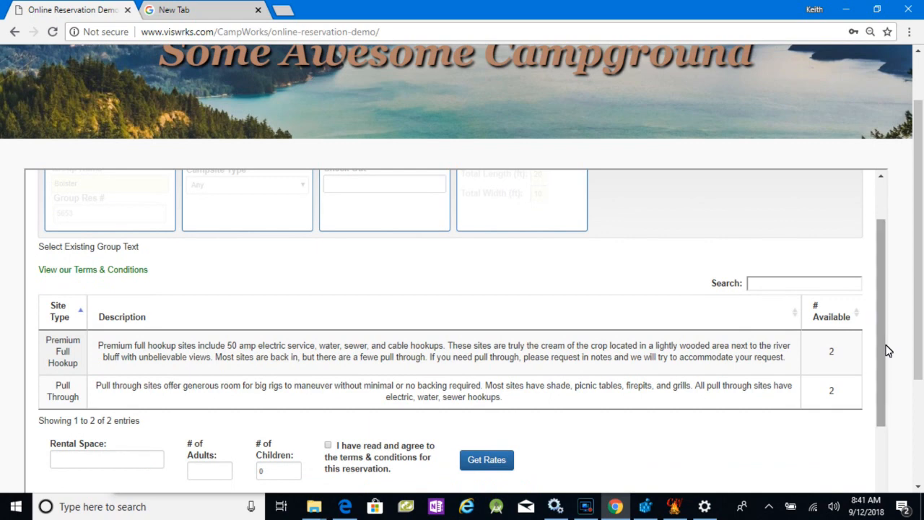
drag(920, 296, 920, 339)
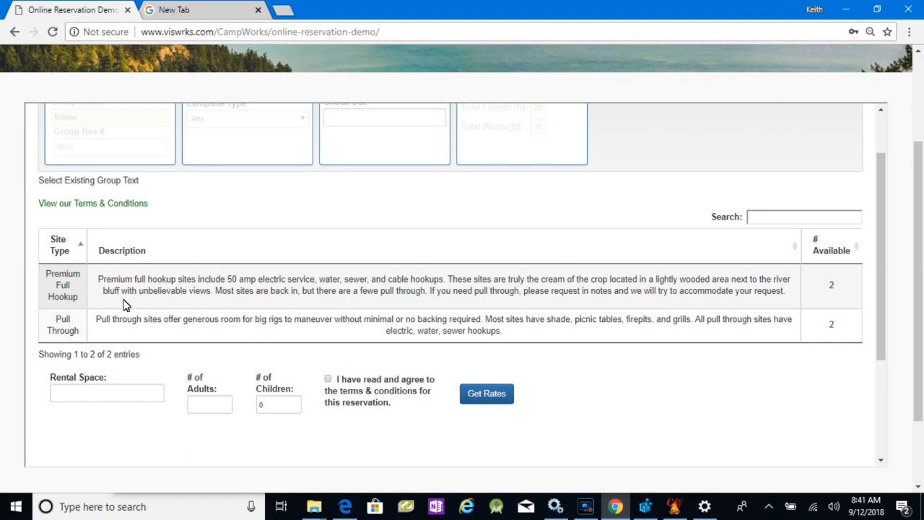
click(66, 294)
click(198, 410)
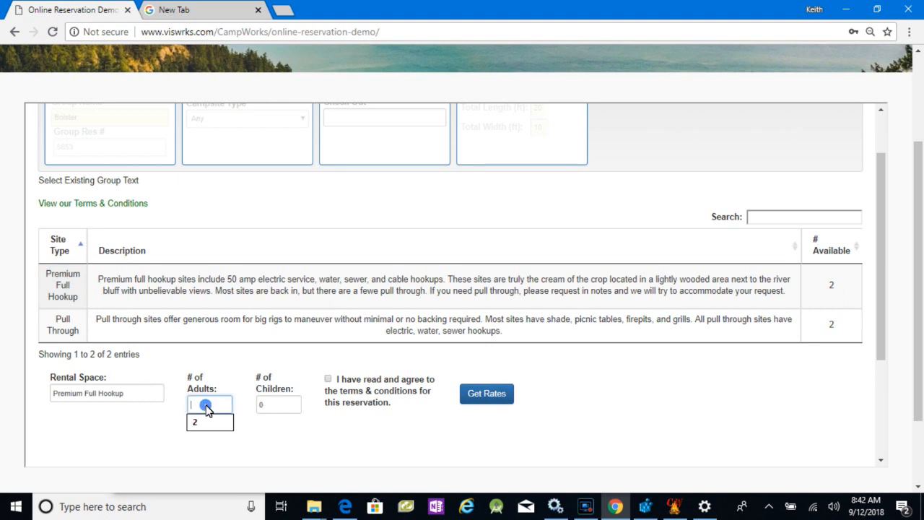
text(2)
click(329, 381)
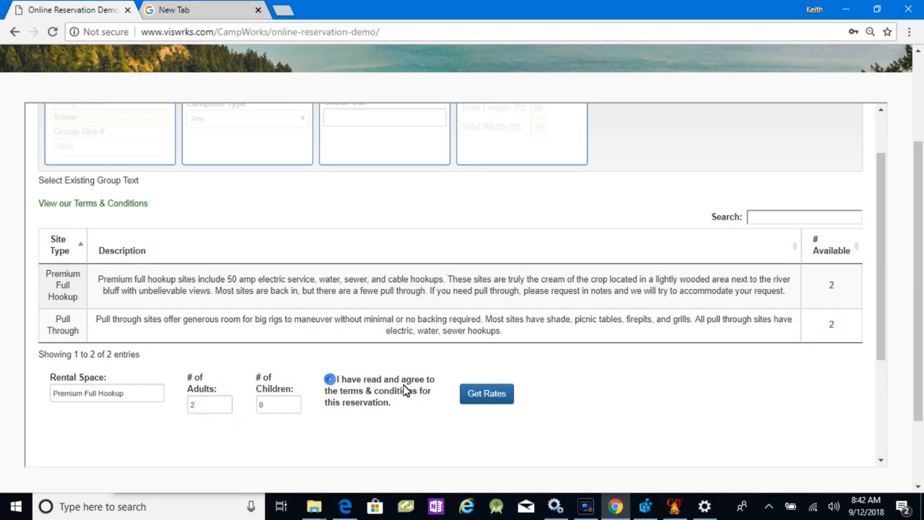
click(491, 393)
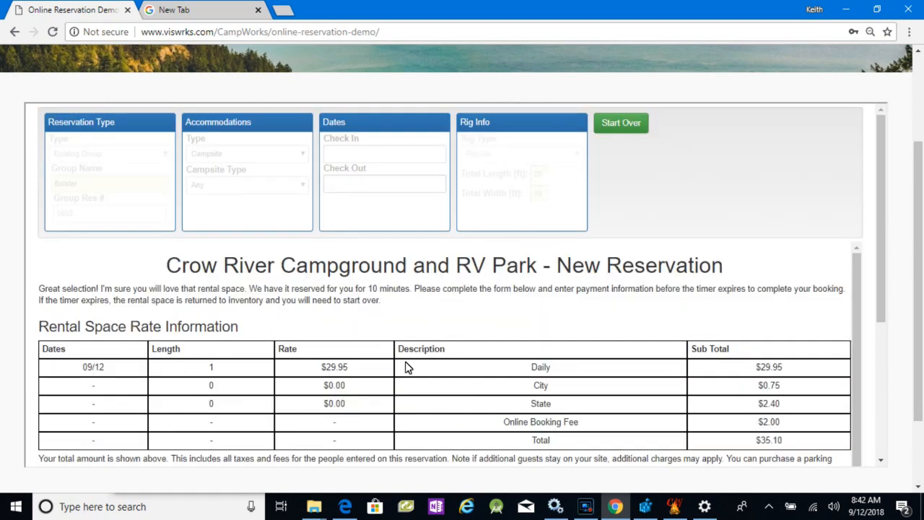
- Fill in the guest's contact information from the saved profile, add the special note "test" and proceed to the payment form
scroll(405, 368, down, 1)
scroll(369, 361, down, 2)
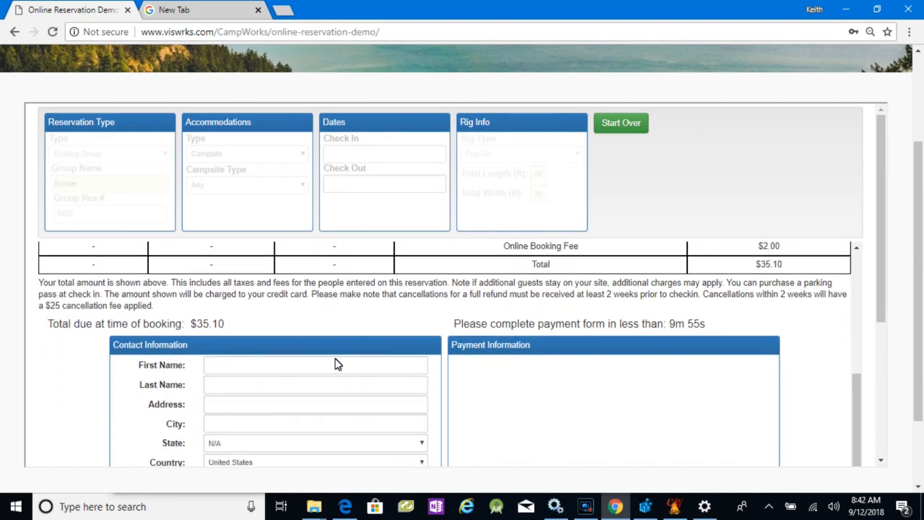
click(273, 365)
text(K)
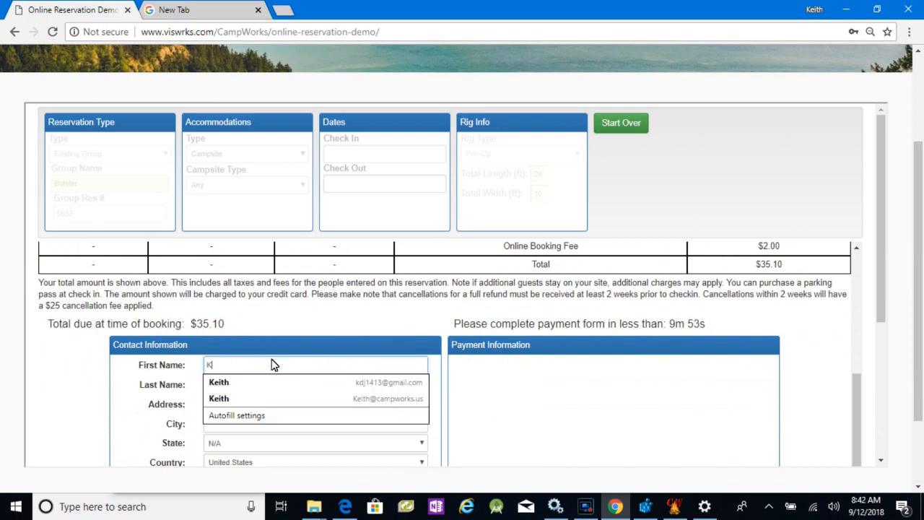
click(218, 383)
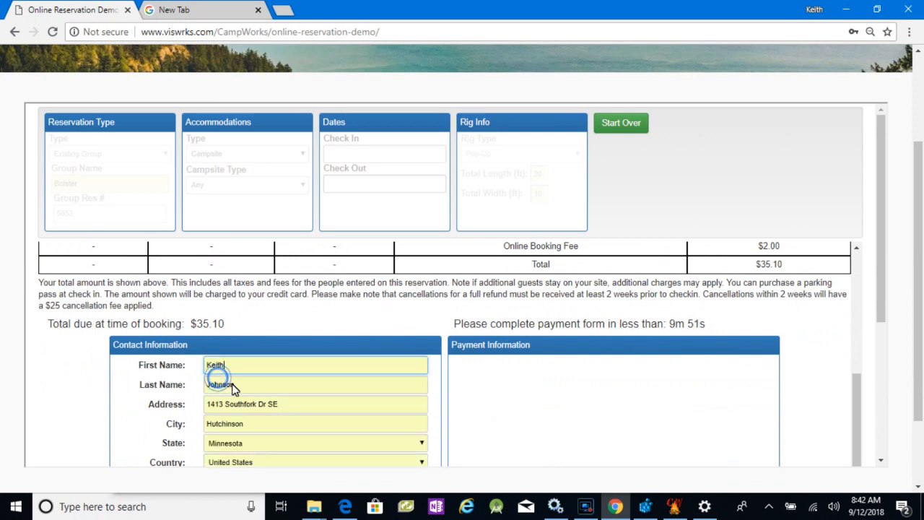
scroll(242, 392, down, 2)
scroll(242, 392, down, 1)
click(236, 406)
text(test)
click(256, 441)
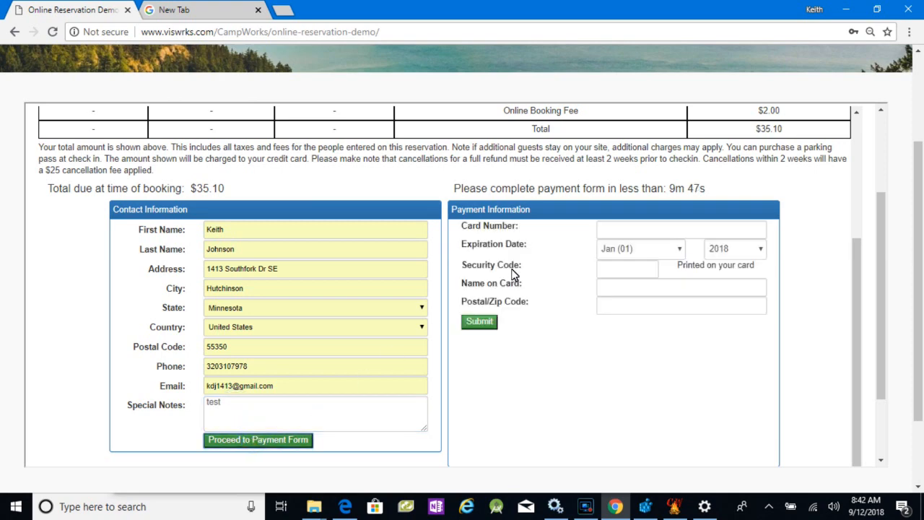
- Enter the card number and set the card's expiration date to September 2021
click(633, 231)
text(4)
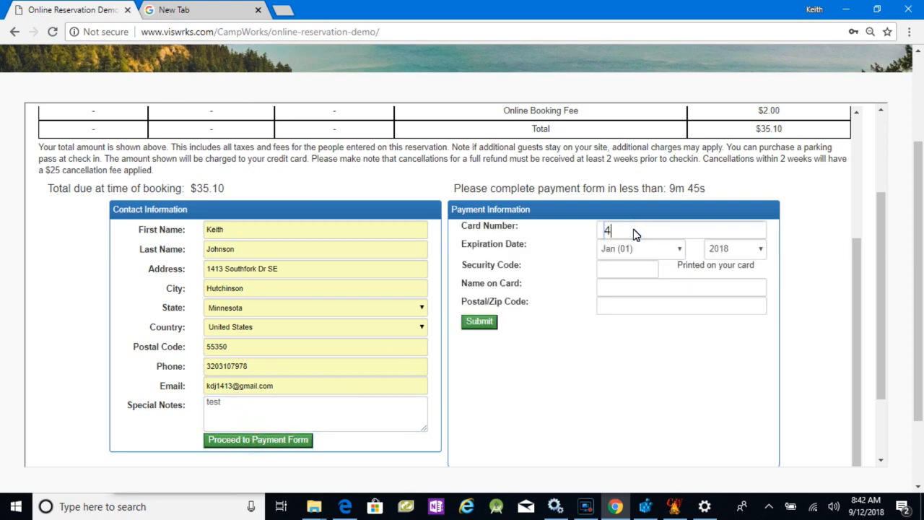
text(111 4111)
click(672, 252)
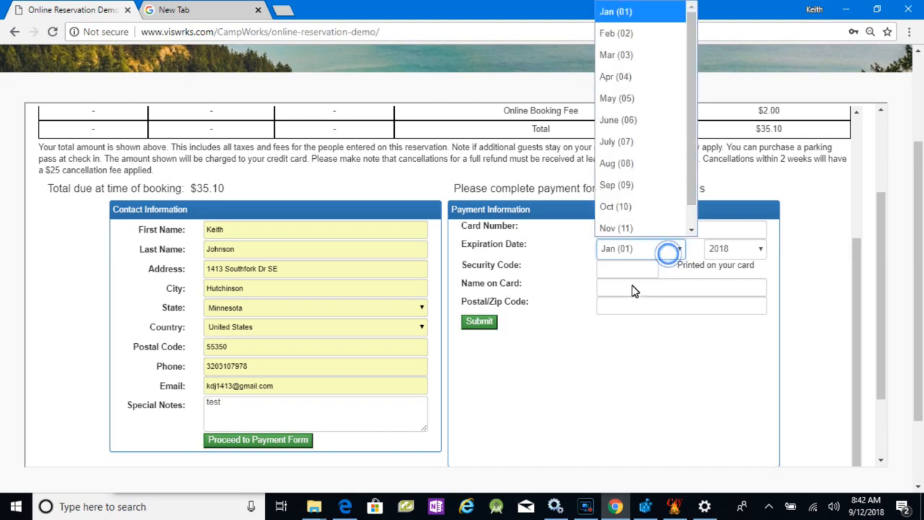
click(617, 184)
click(736, 253)
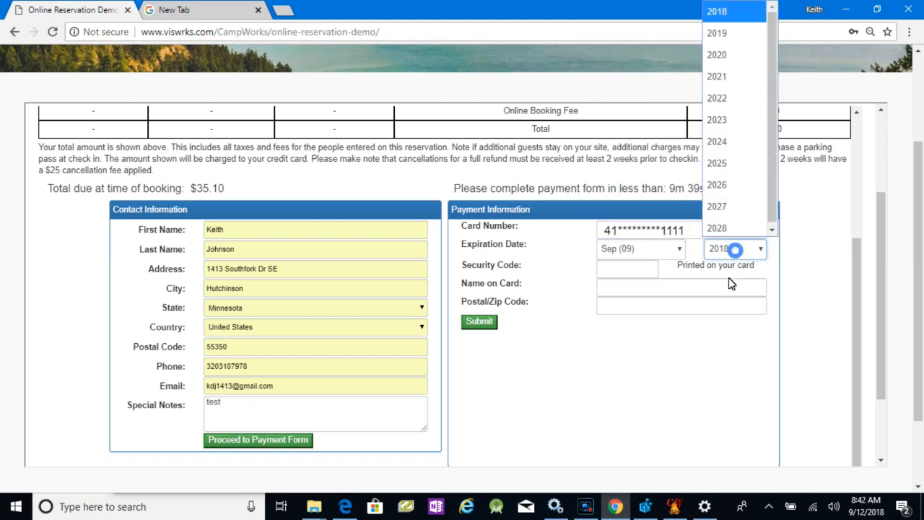
click(715, 69)
- Enter the security code, cardholder's name and postal code for this group member's booking, and submit the payment
click(609, 275)
text(123)
click(615, 290)
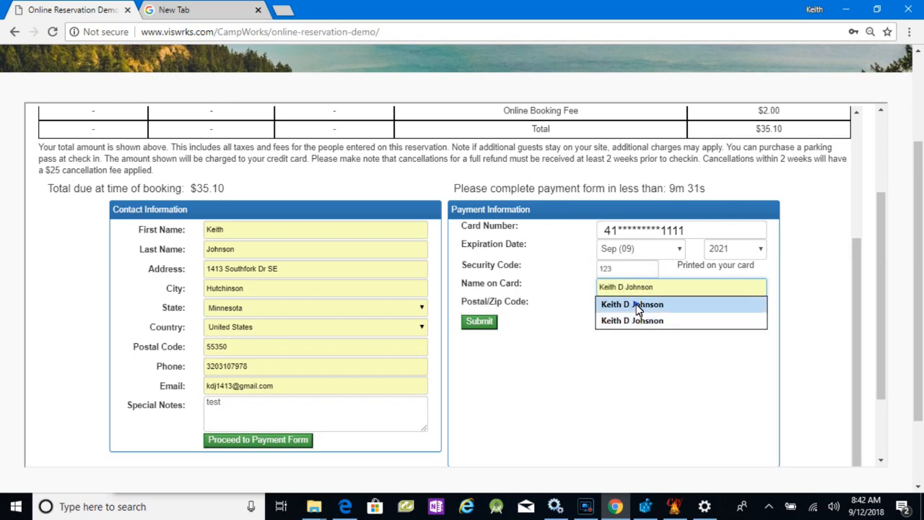
click(635, 304)
click(630, 306)
text(55350)
click(613, 325)
click(483, 322)
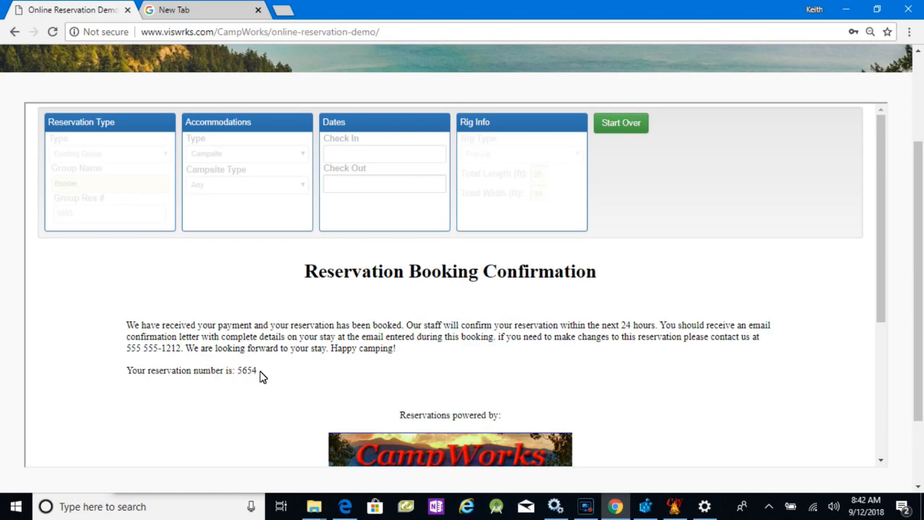
- Switch to CampWorks, close the site 1 reservation, open the new web reservation on site 3 and view its group details
click(848, 9)
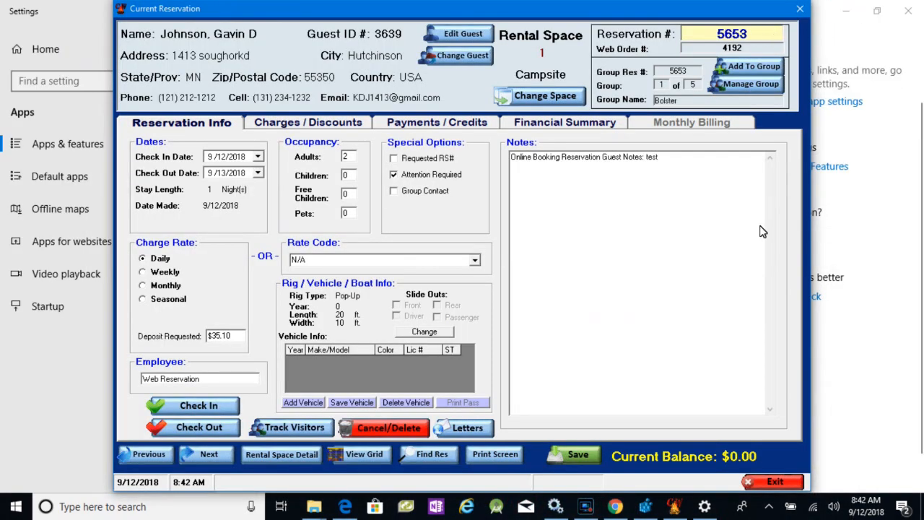
click(773, 482)
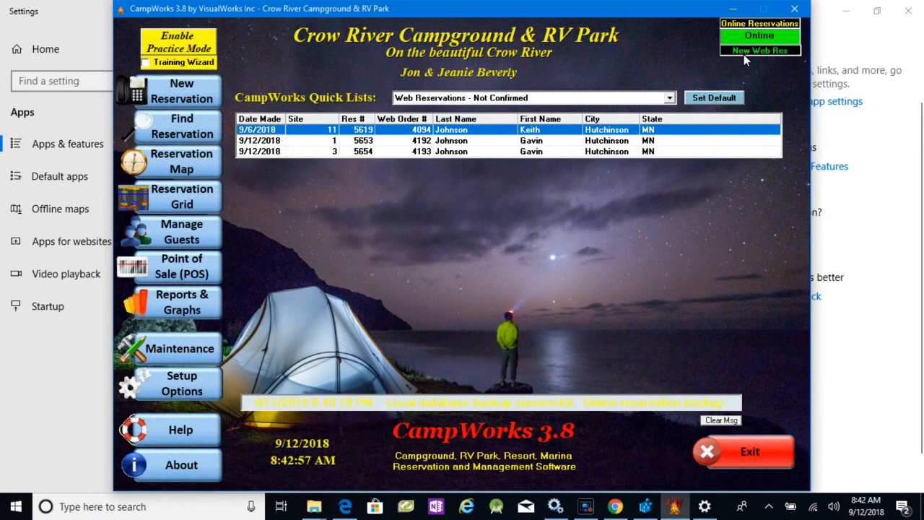
click(390, 151)
double_click(390, 153)
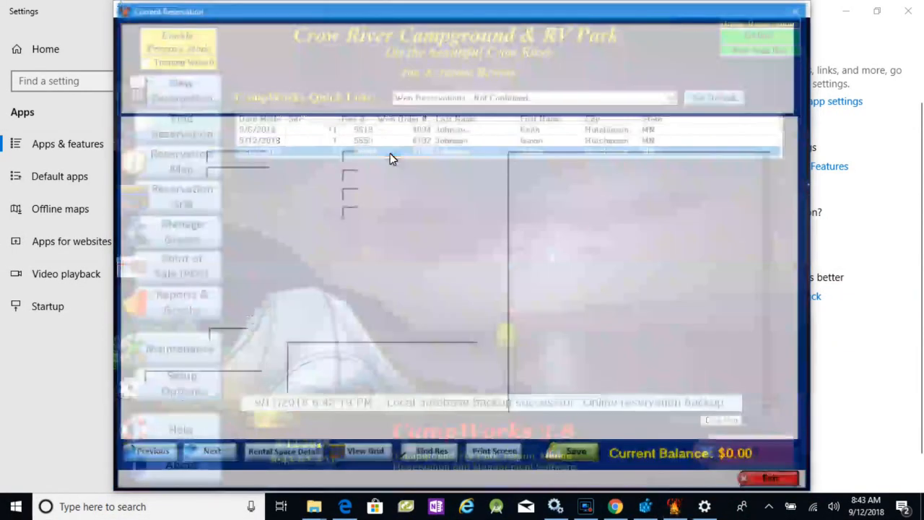
click(744, 84)
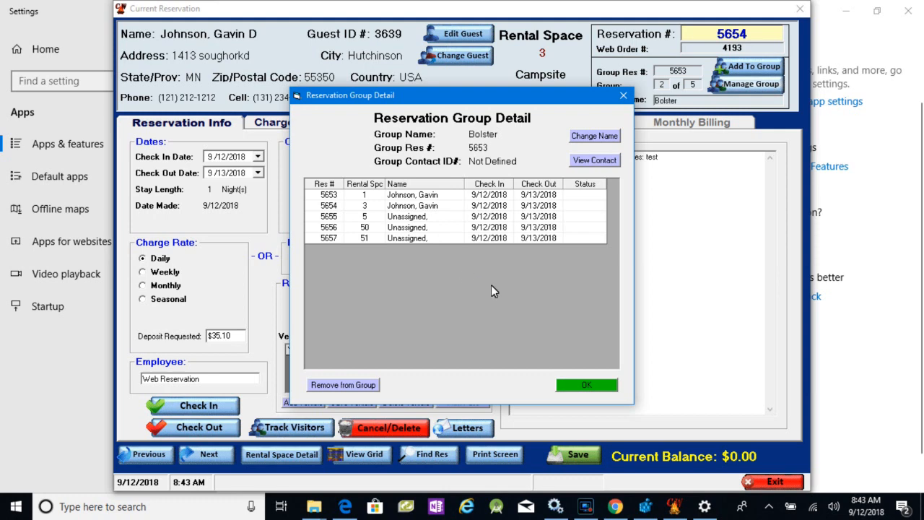
click(587, 386)
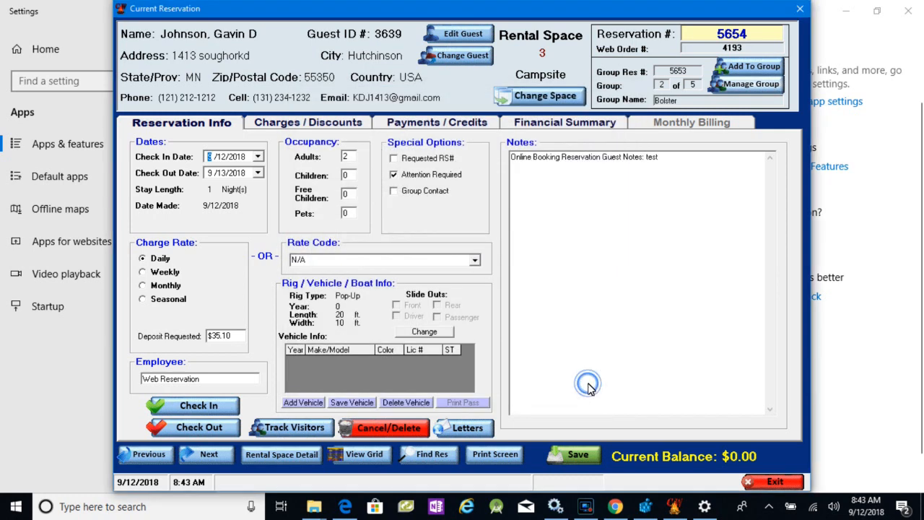